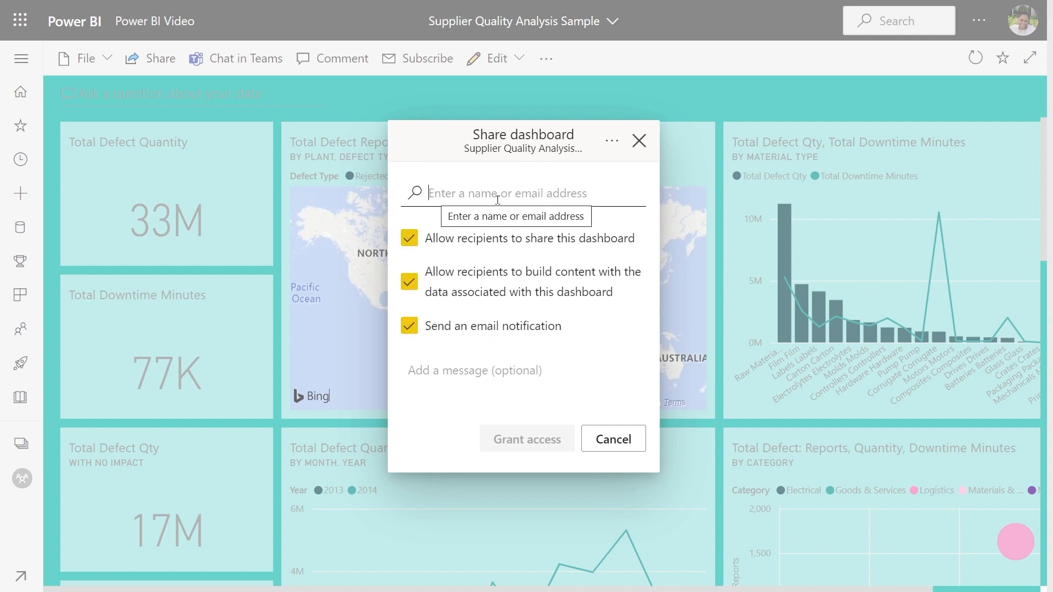
Step: Grant the recipient access to the Supplier Quality Analysis Sample dashboard and open its advanced permission management
left_click(537, 445)
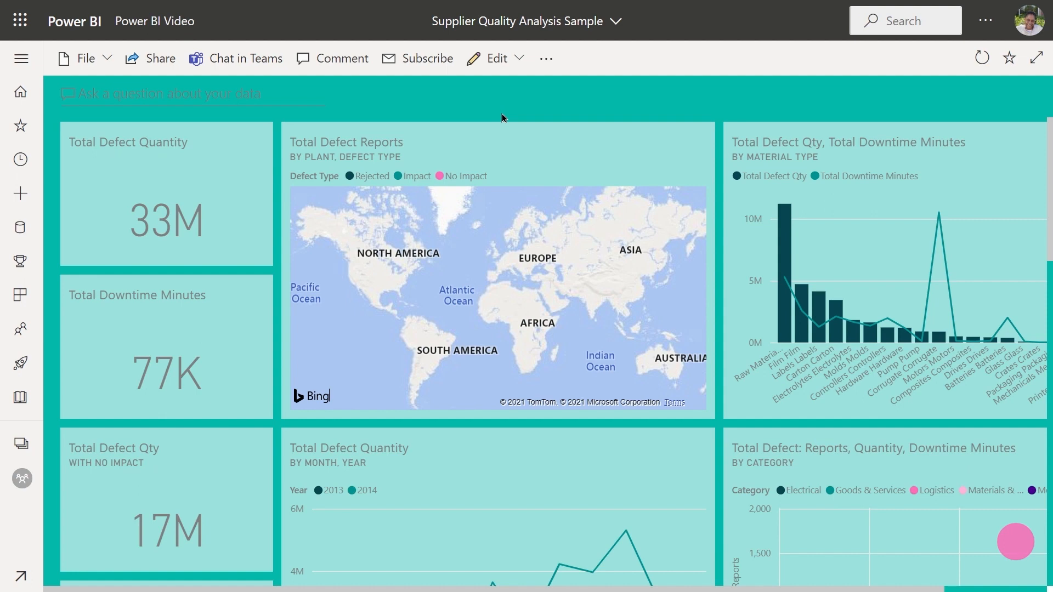
left_click(140, 59)
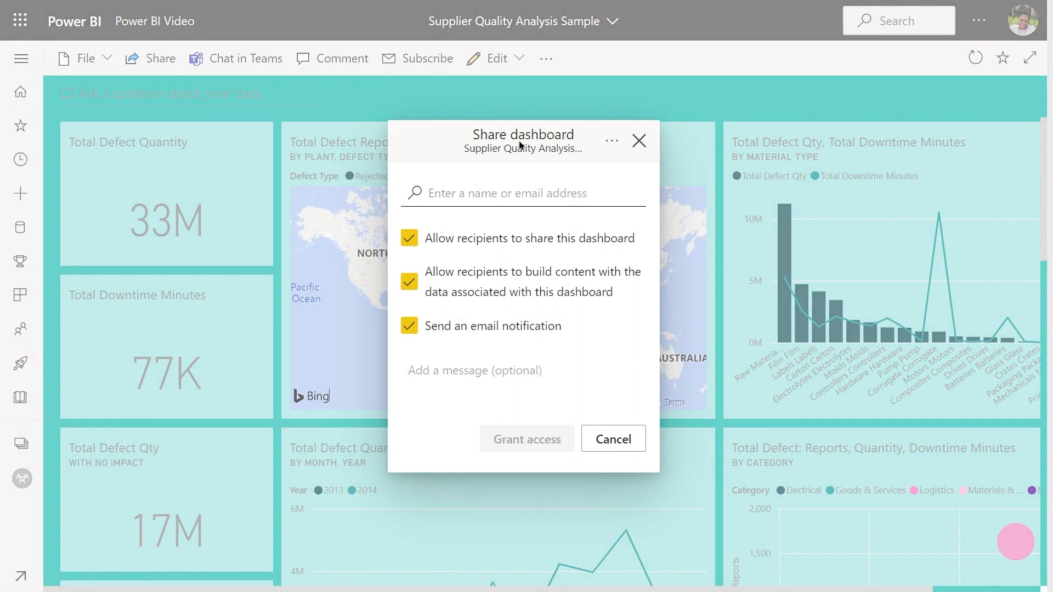
left_click(608, 144)
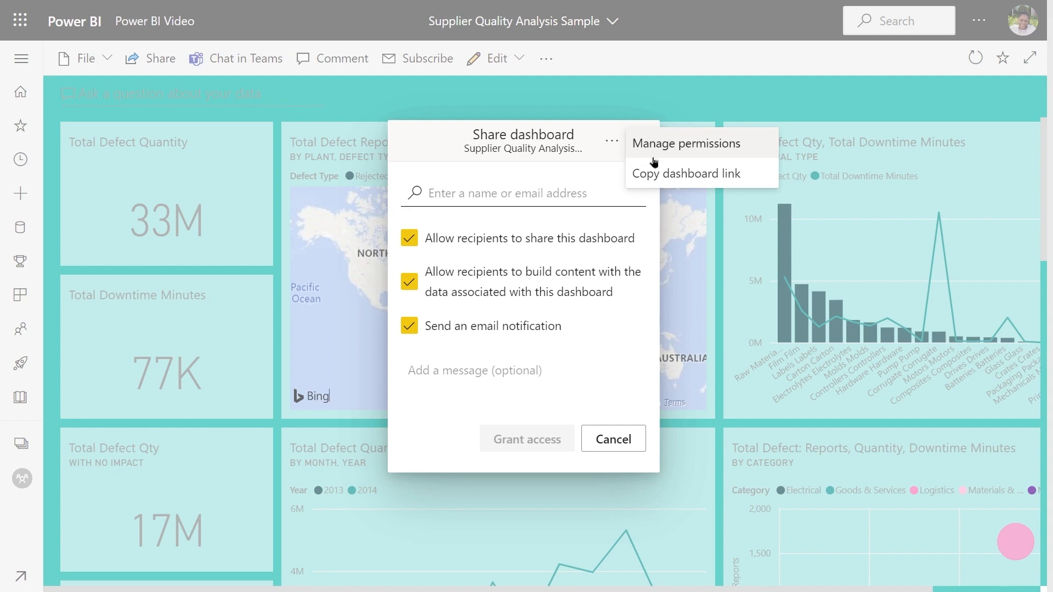
left_click(680, 144)
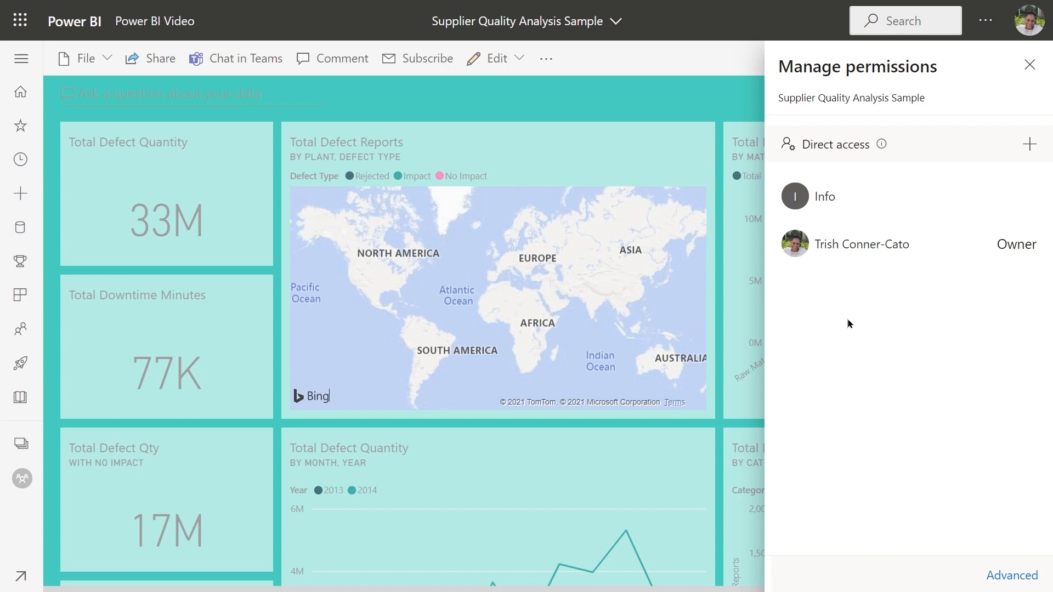
left_click(1005, 576)
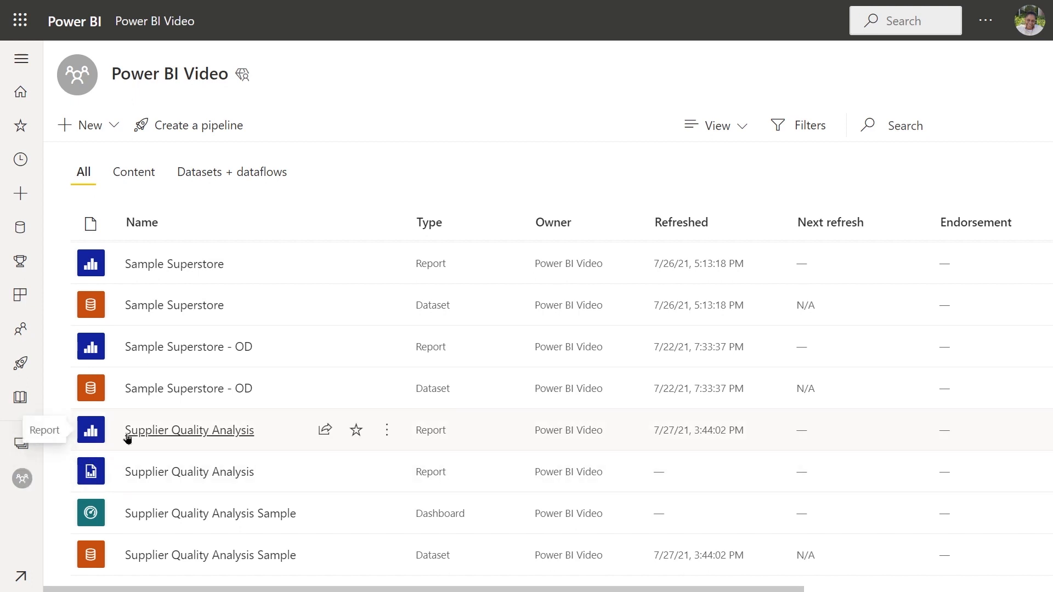
Step: Share the first Supplier Quality Analysis report through Teams, with its link set to people in the organization, resharing allowed and building content disallowed
left_click(326, 429)
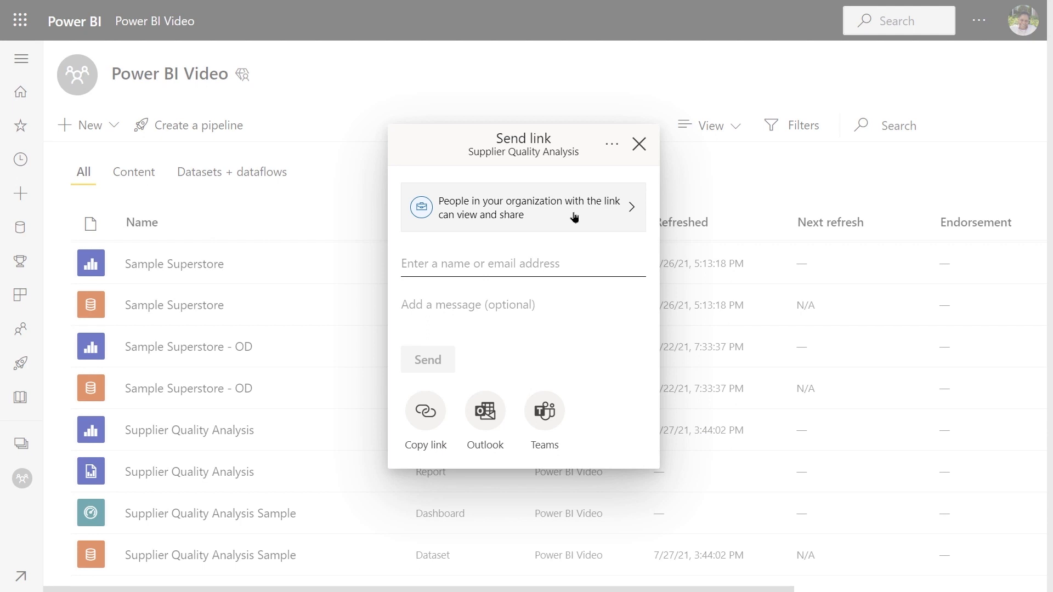
left_click(629, 212)
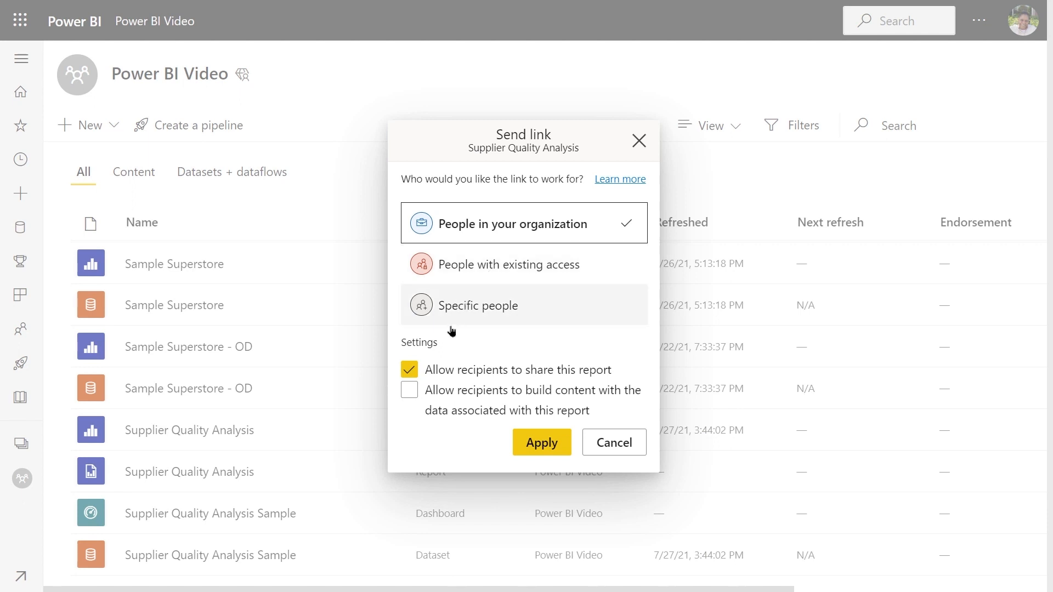
left_click(416, 390)
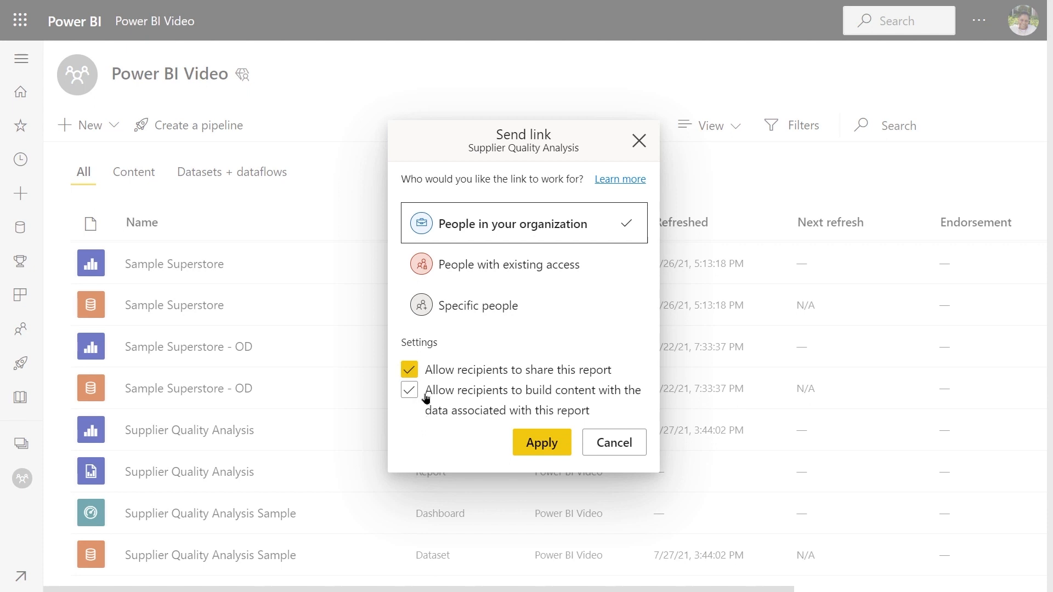
left_click(436, 388)
left_click(449, 391)
left_click(462, 416)
left_click(449, 402)
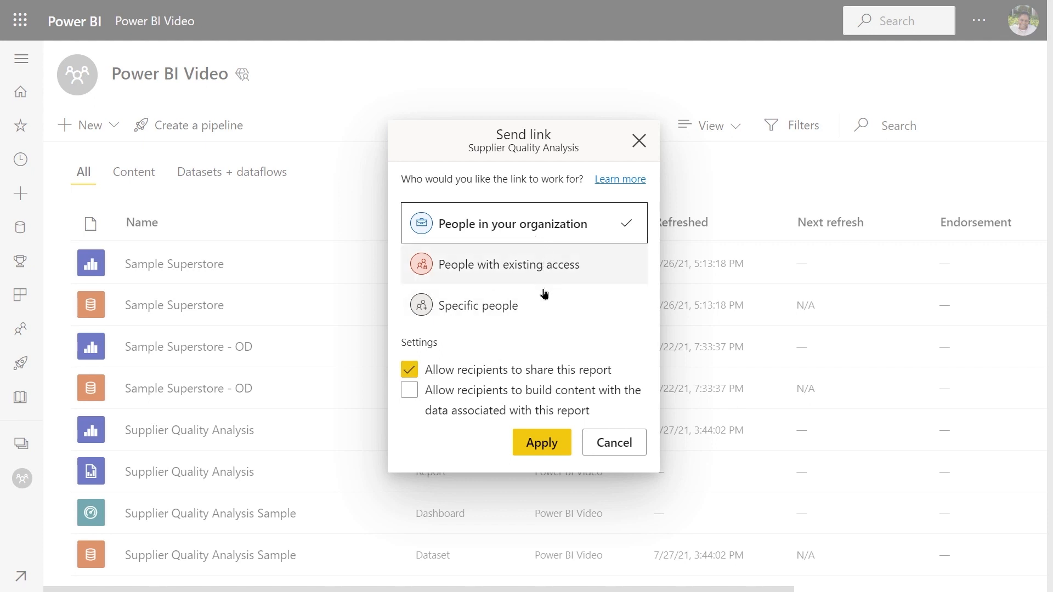
left_click(540, 448)
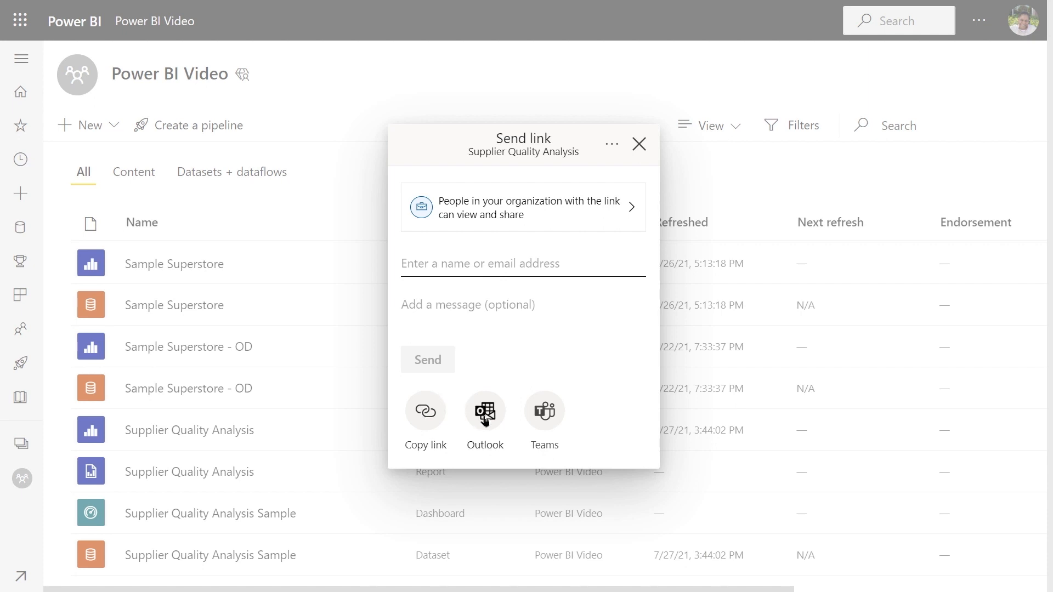
left_click(550, 412)
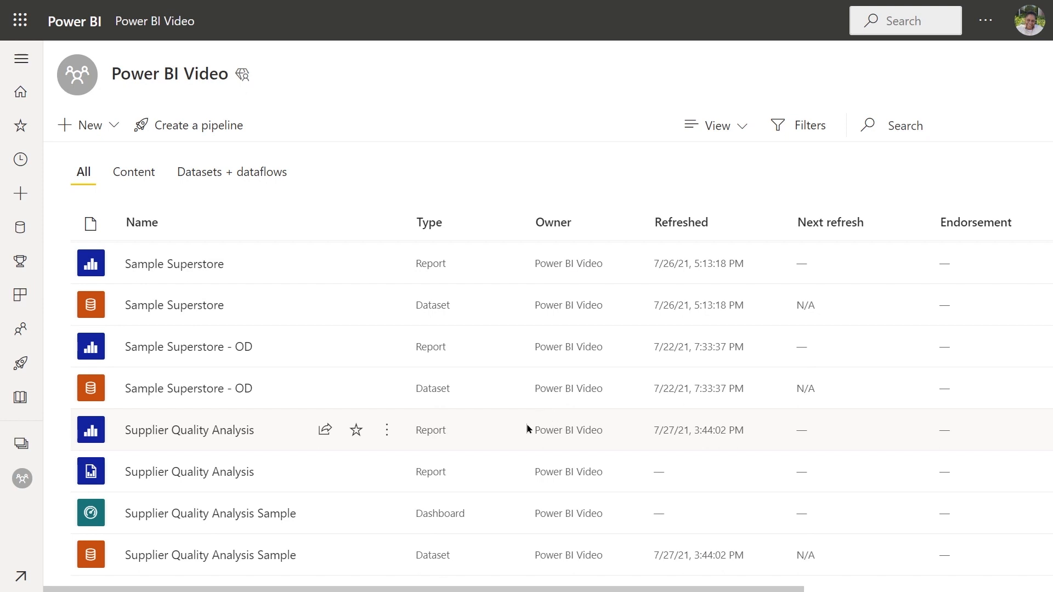
Step: Copy the organization link from the Supplier Quality Analysis report's permissions and open its advanced permission management
left_click(323, 431)
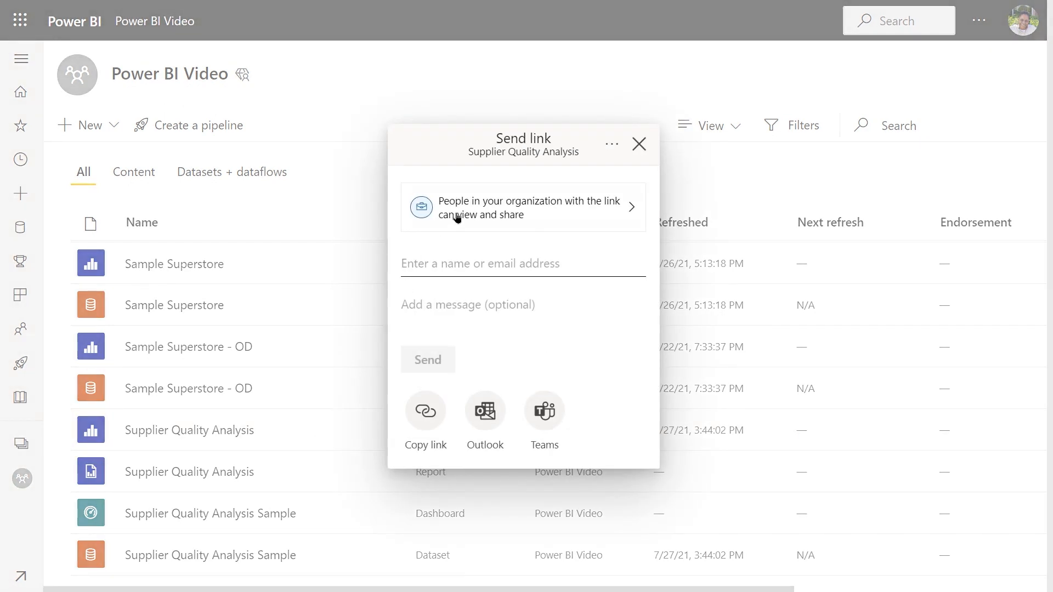
left_click(612, 147)
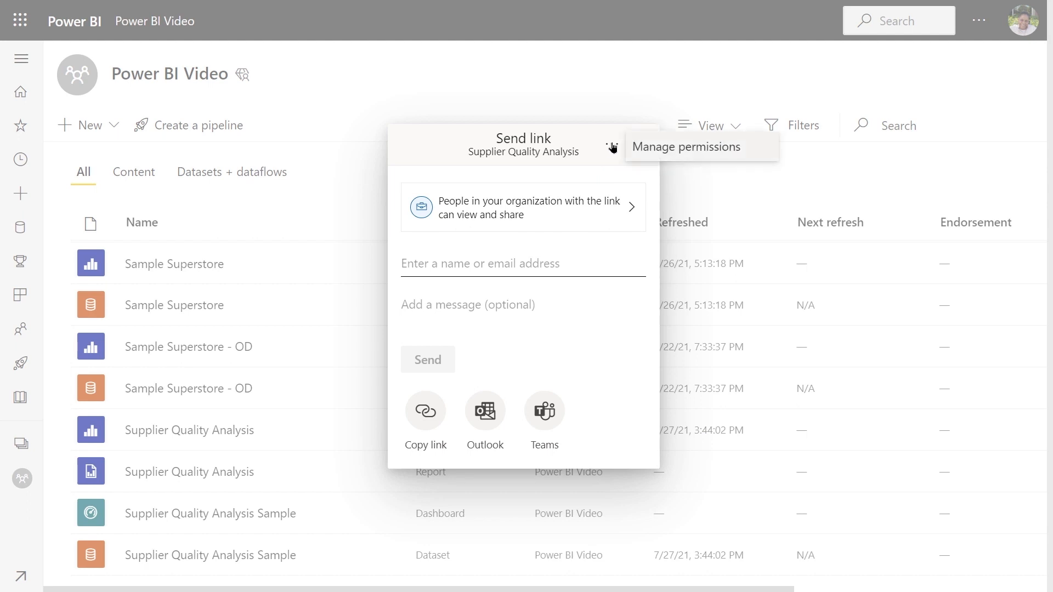
left_click(651, 149)
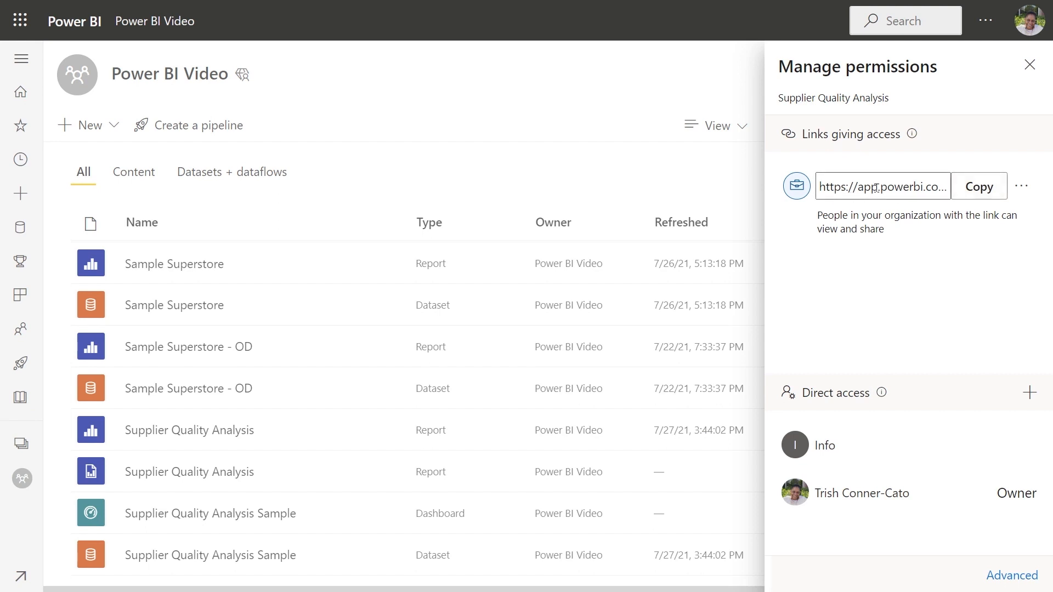
left_click(971, 188)
left_click(997, 577)
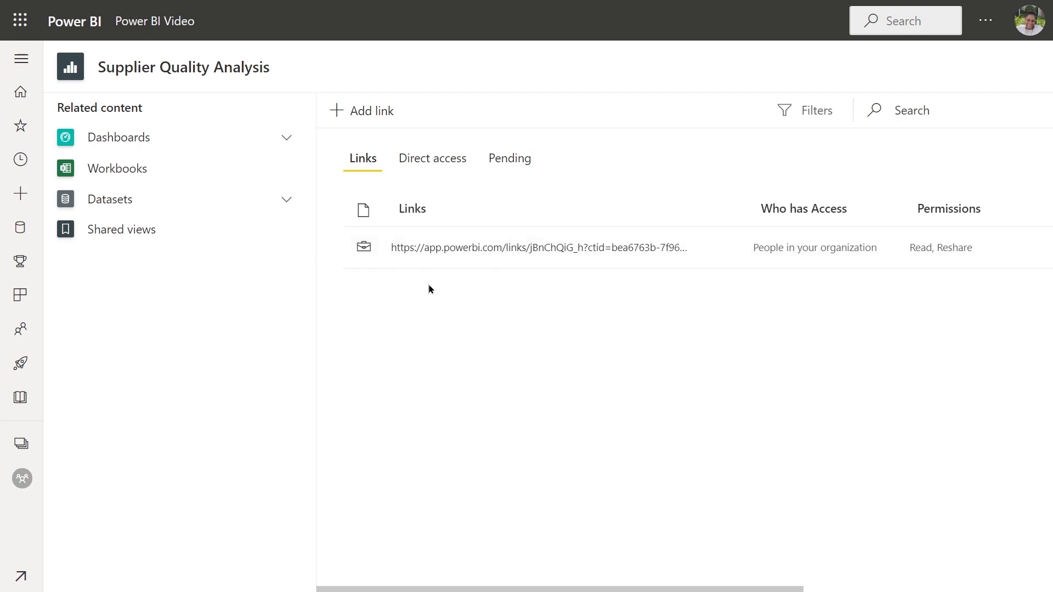
Step: Save a copy of the Supplier Quality Analysis report from the Power BI Video workspace into Training Workspace and open the copy
left_click(23, 479)
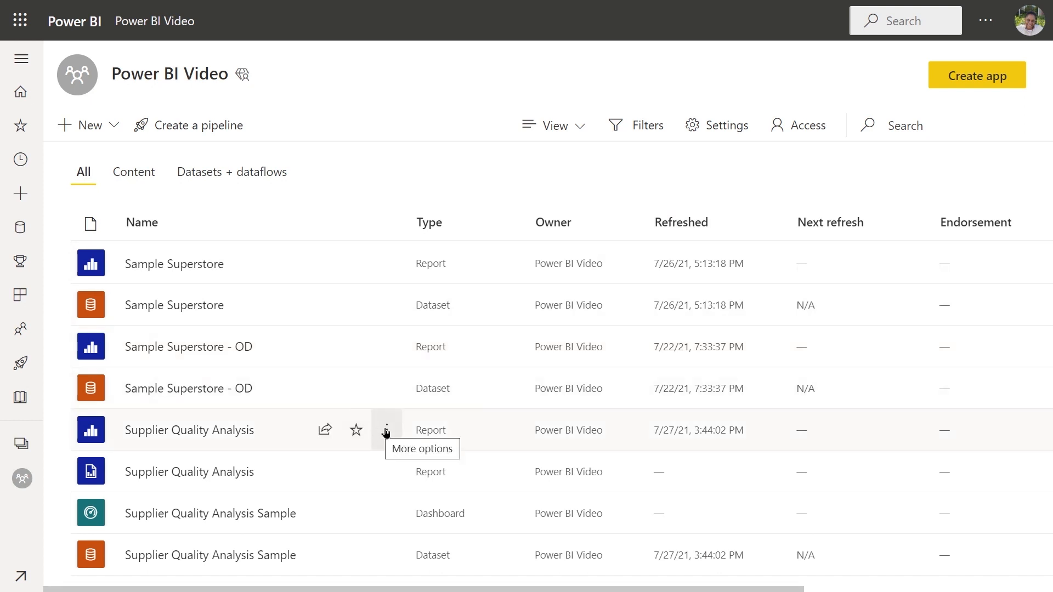
left_click(386, 431)
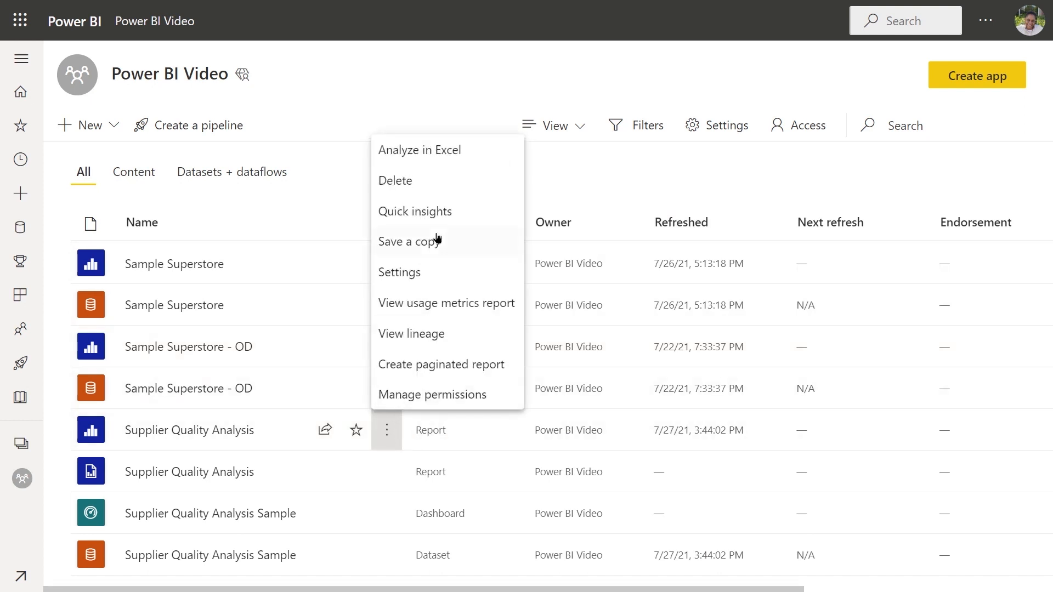
left_click(408, 242)
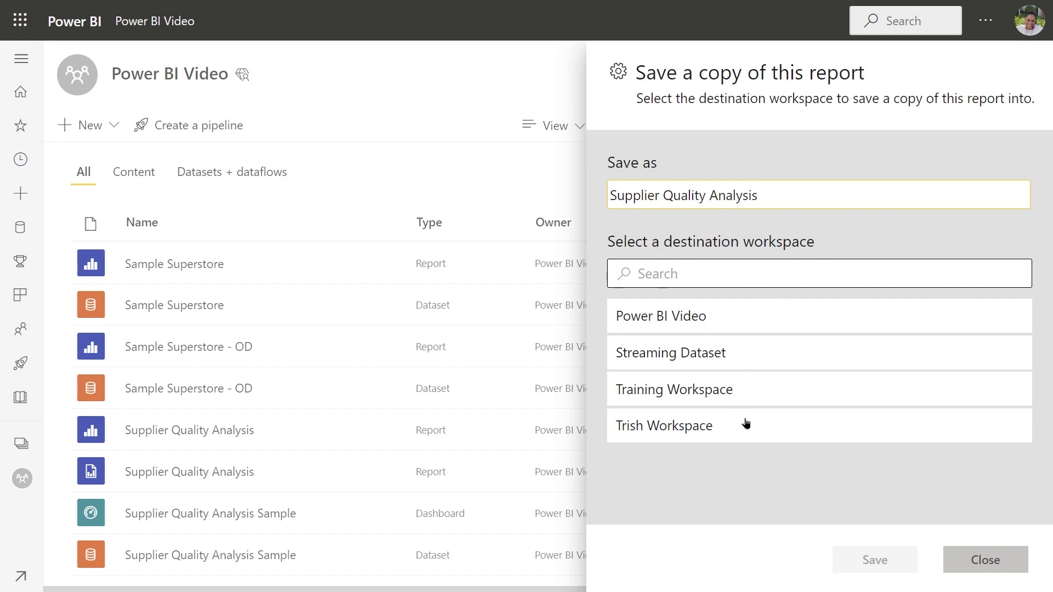
left_click(660, 394)
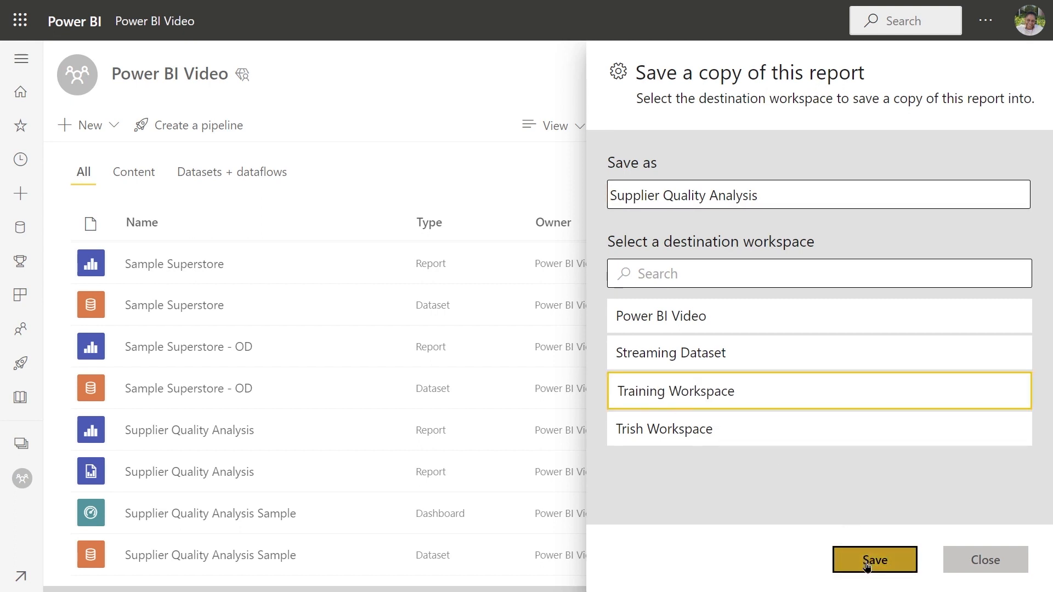
left_click(868, 561)
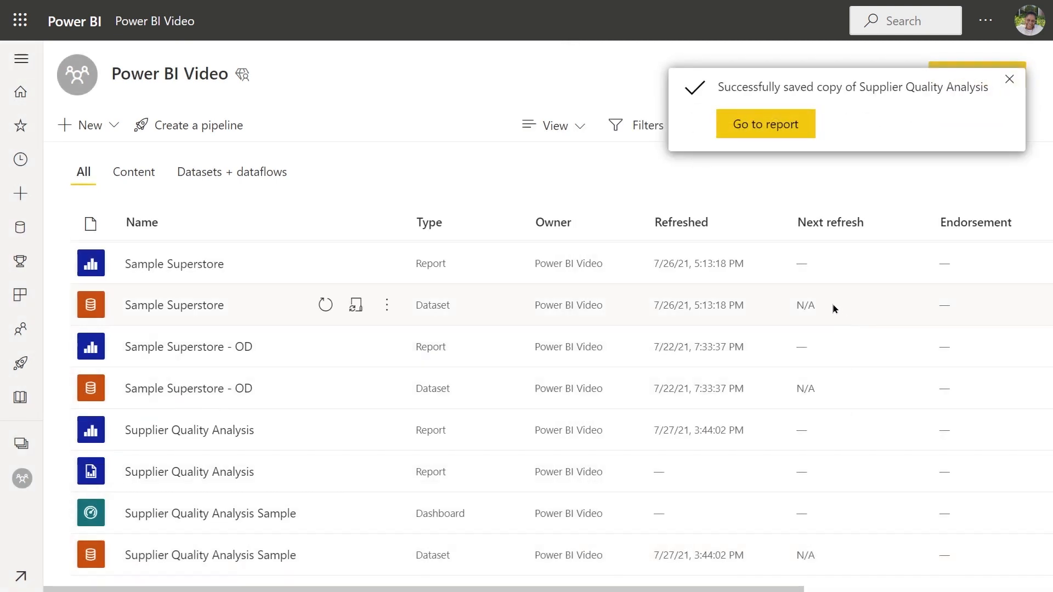
left_click(748, 125)
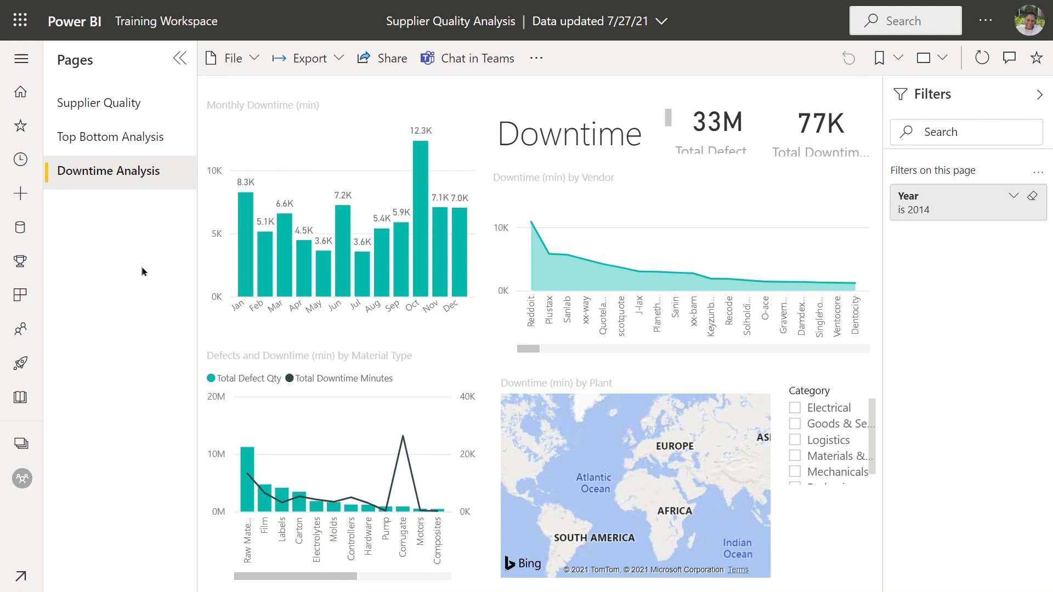
Step: Open the workspace access settings of Training Workspace
left_click(21, 443)
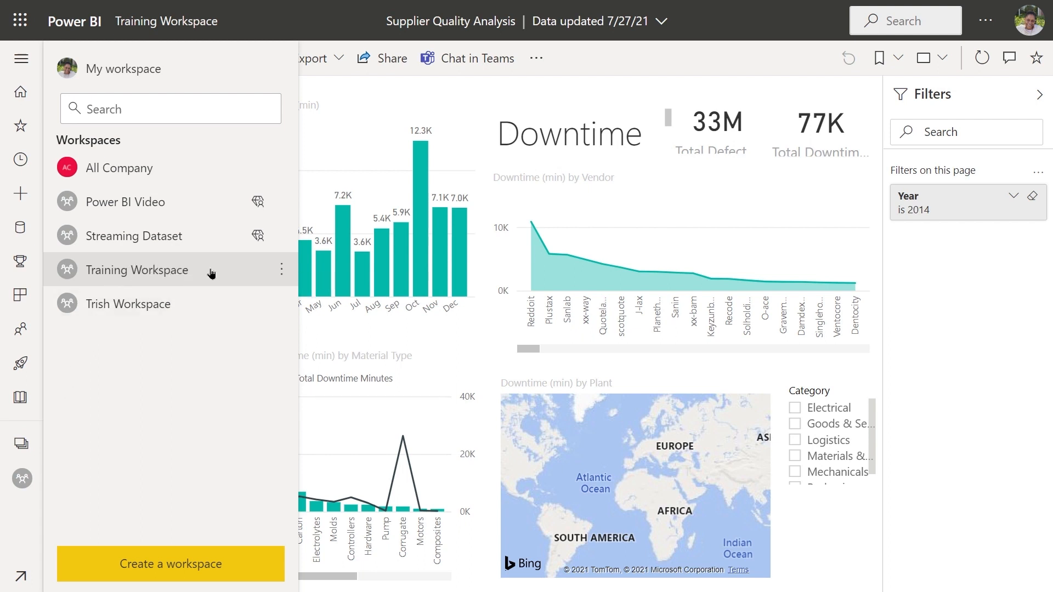
left_click(283, 270)
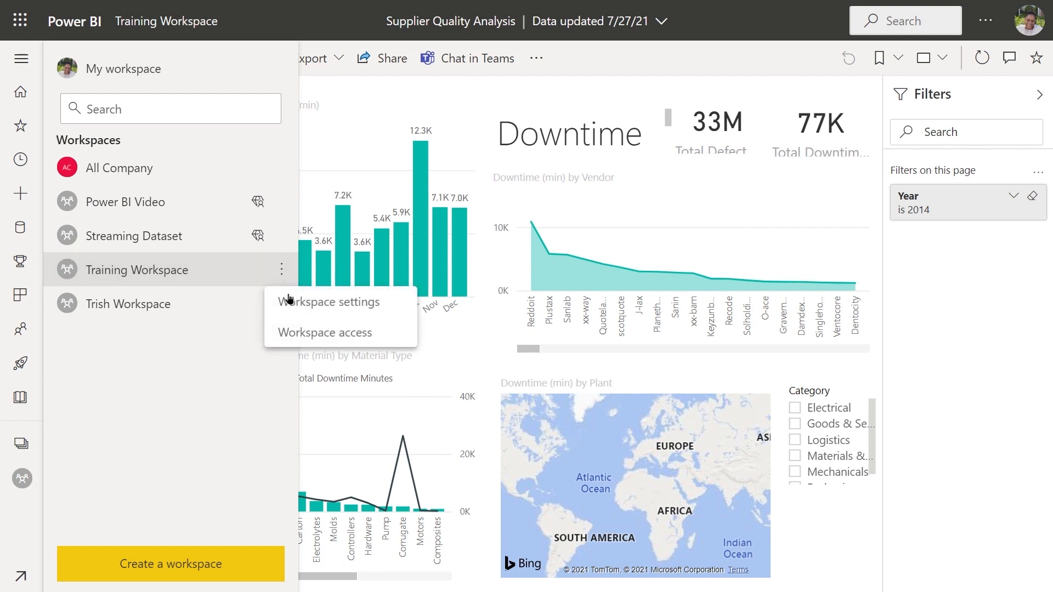
left_click(308, 335)
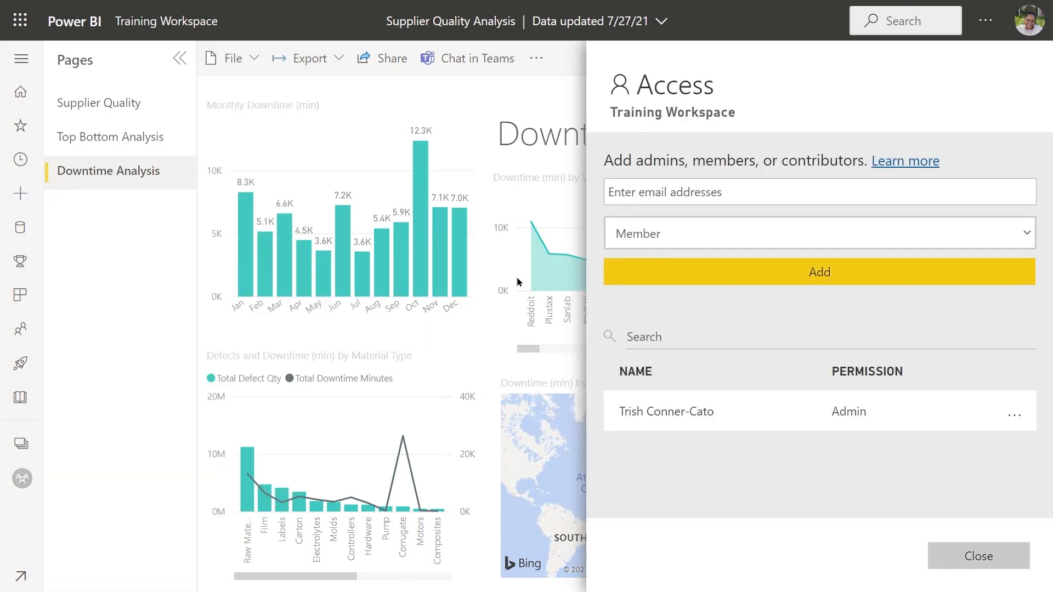
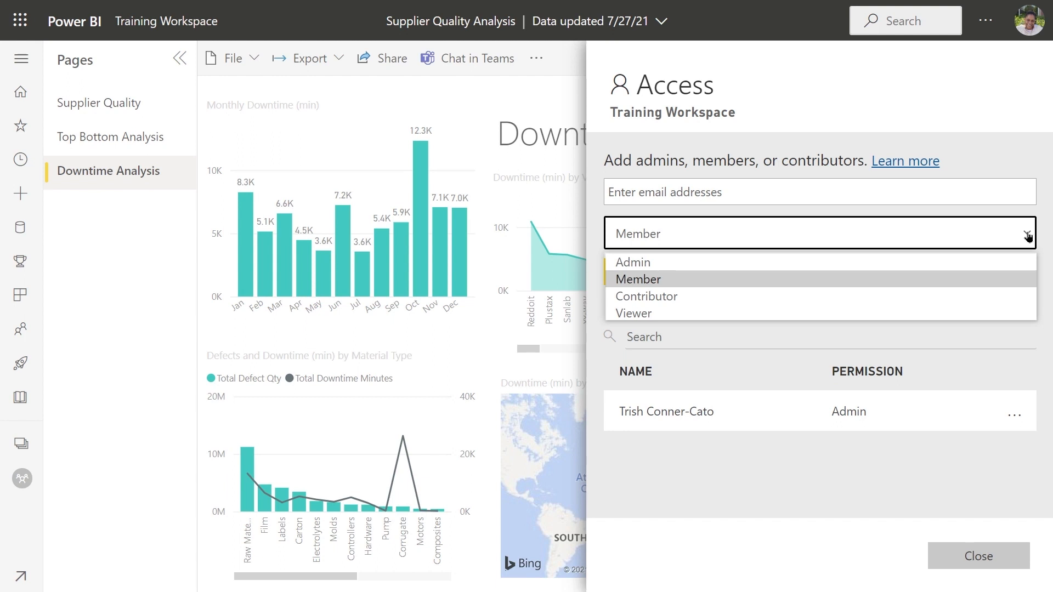
Step: Review the roles available for new members of Training Workspace and close its access settings
left_click(1027, 236)
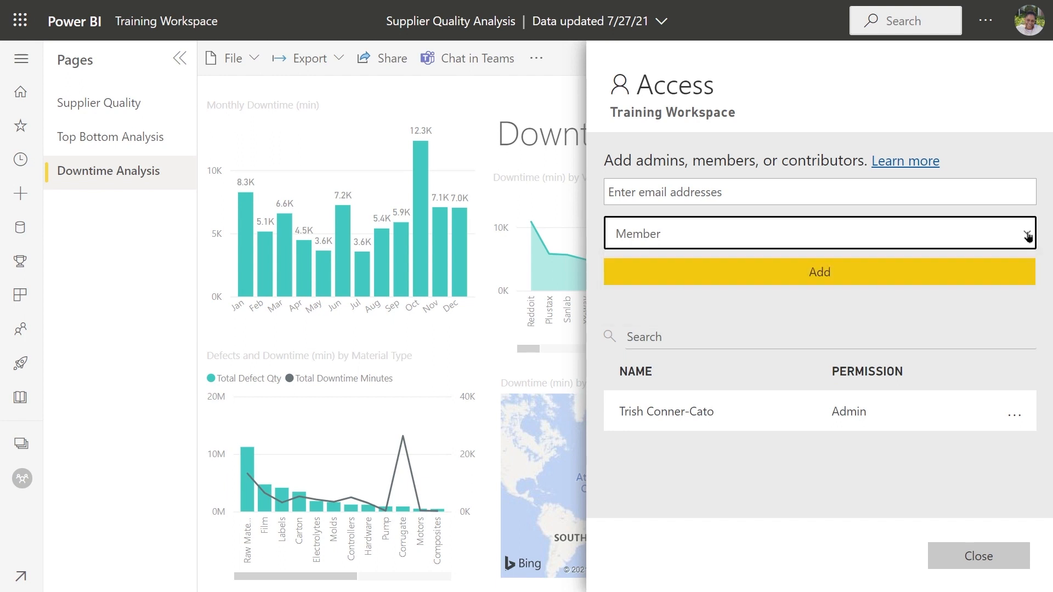
left_click(831, 284)
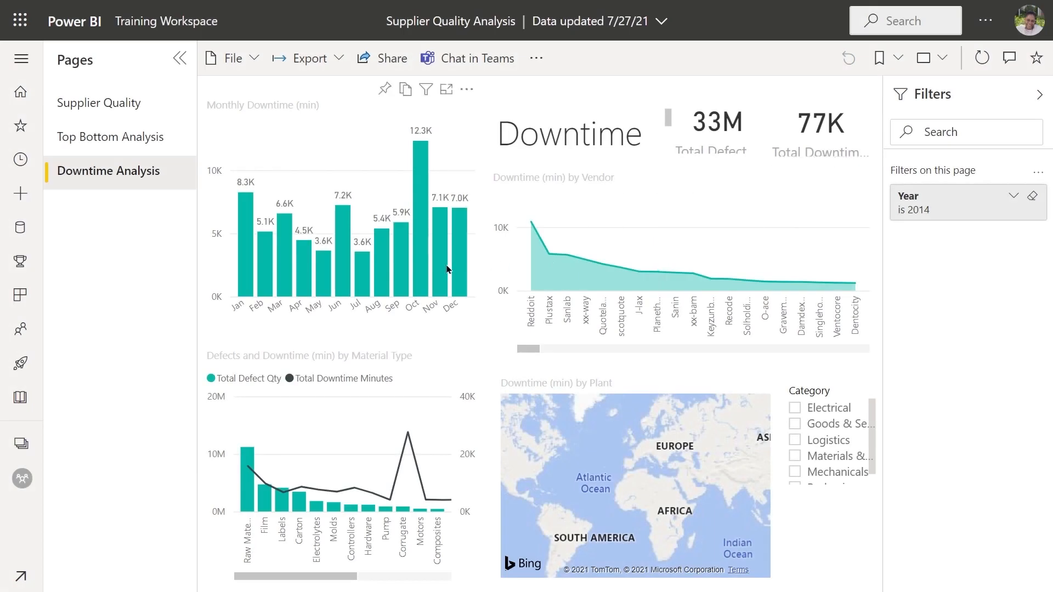
mouse_move(444, 268)
Step: Open the Power BI Video workspace and examine the app inclusion settings of its contents
left_click(20, 443)
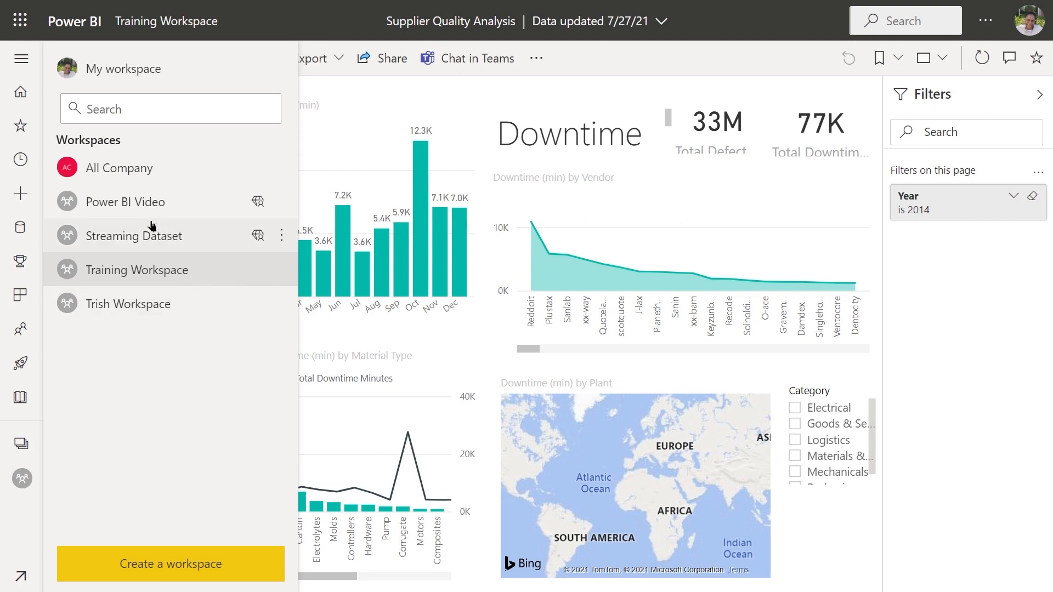
left_click(125, 203)
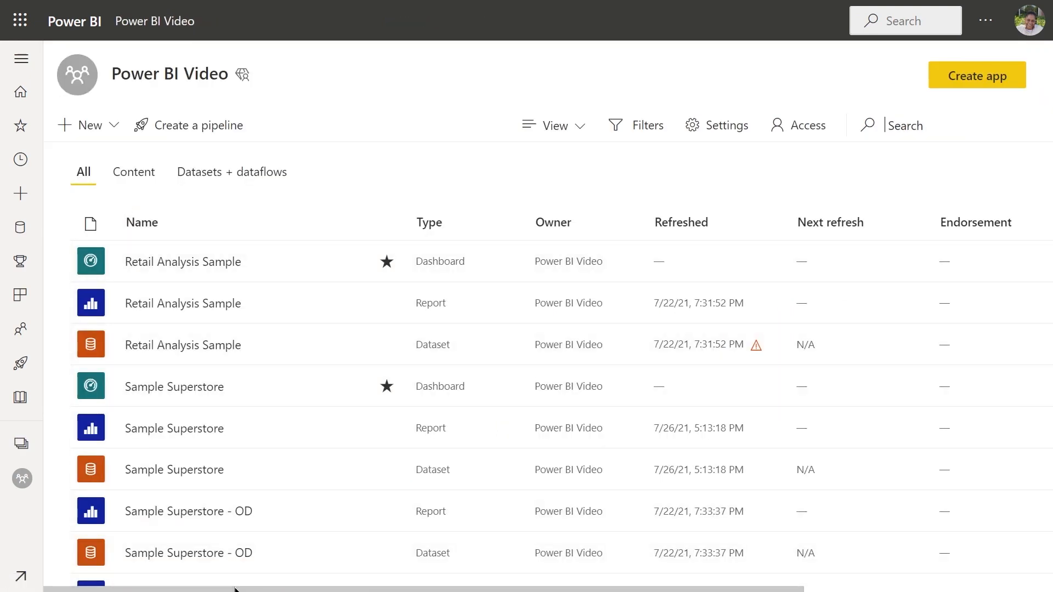
left_click_drag(234, 590, 484, 589)
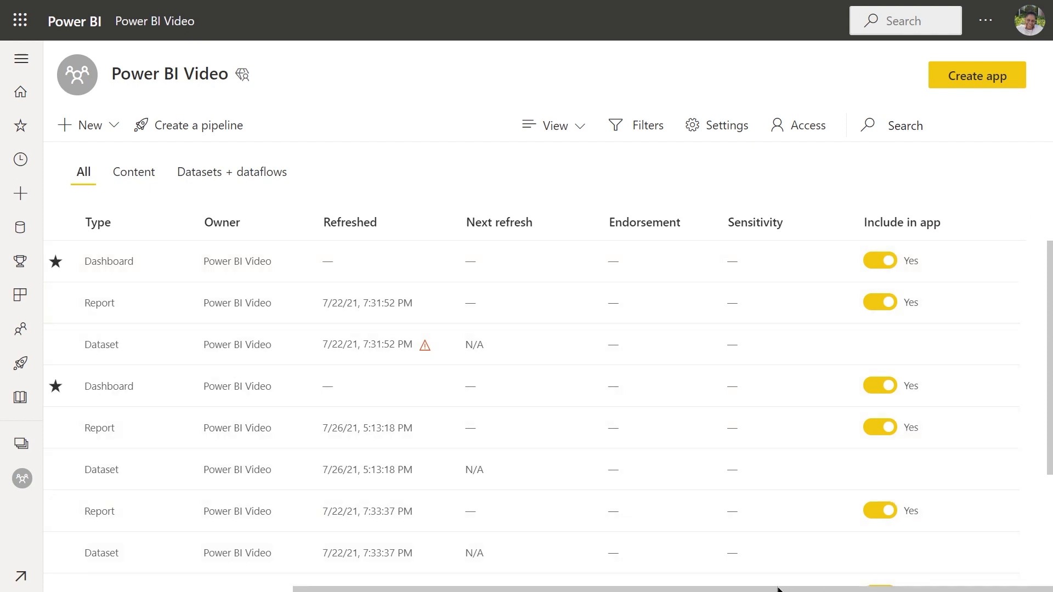
left_click_drag(770, 586, 498, 589)
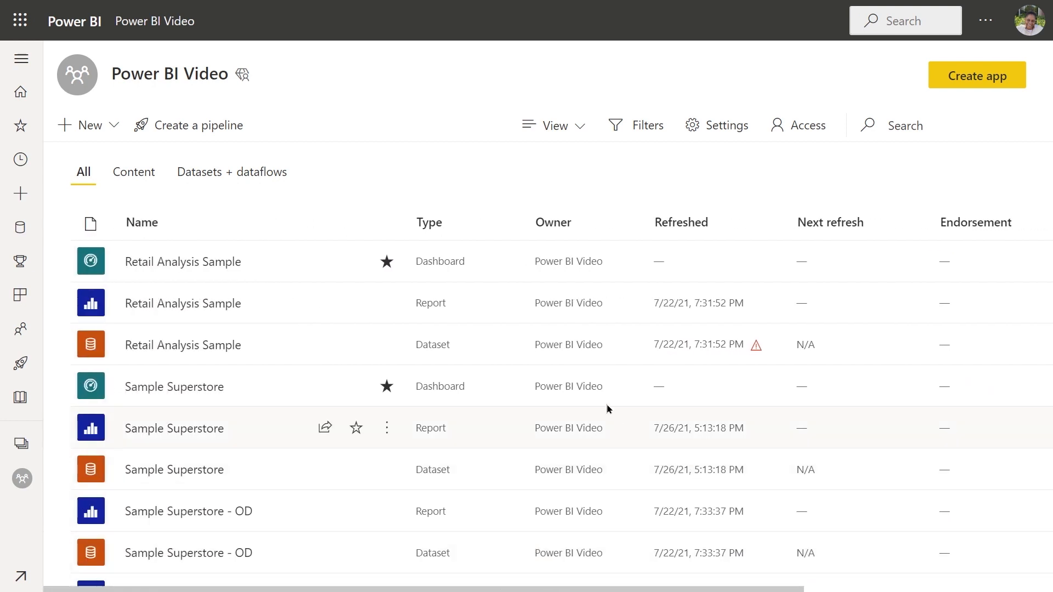
left_click_drag(466, 590, 370, 550)
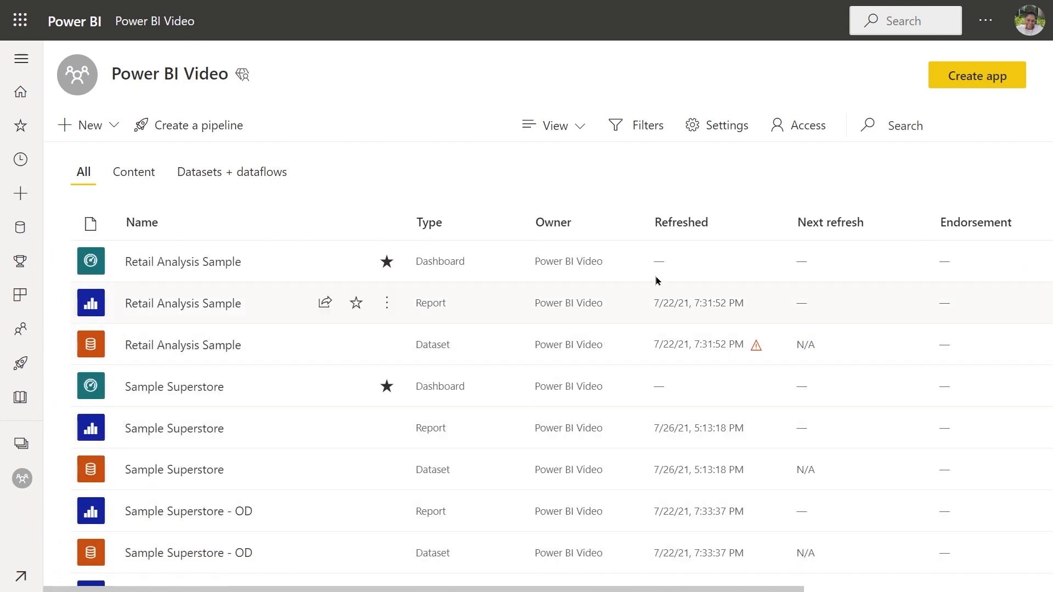
left_click(975, 80)
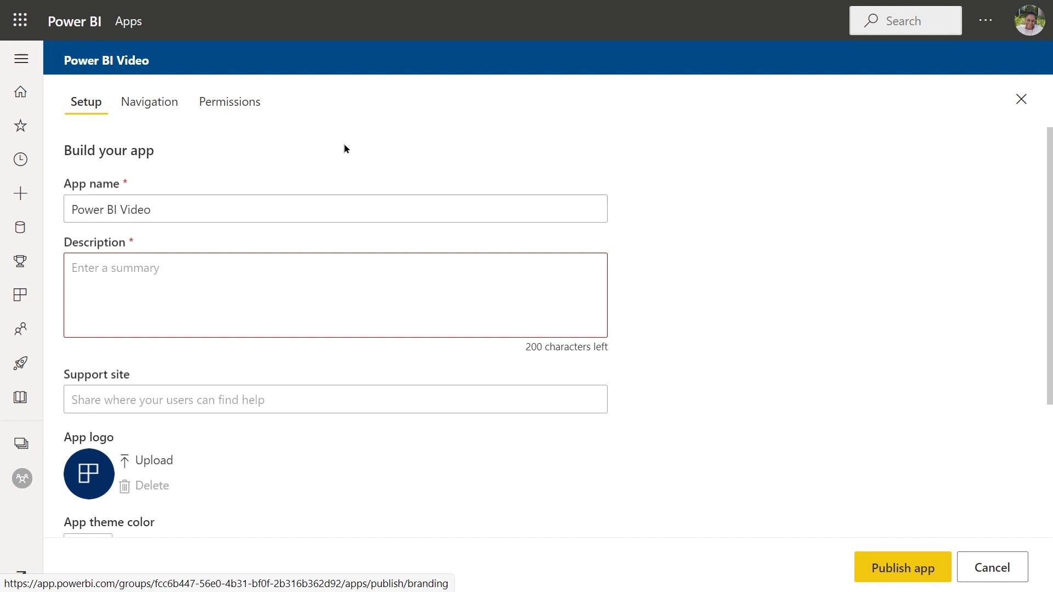
scroll(657, 378, "down", 2)
scroll(657, 379, "down", 1)
scroll(653, 376, "up", 3)
left_click(987, 571)
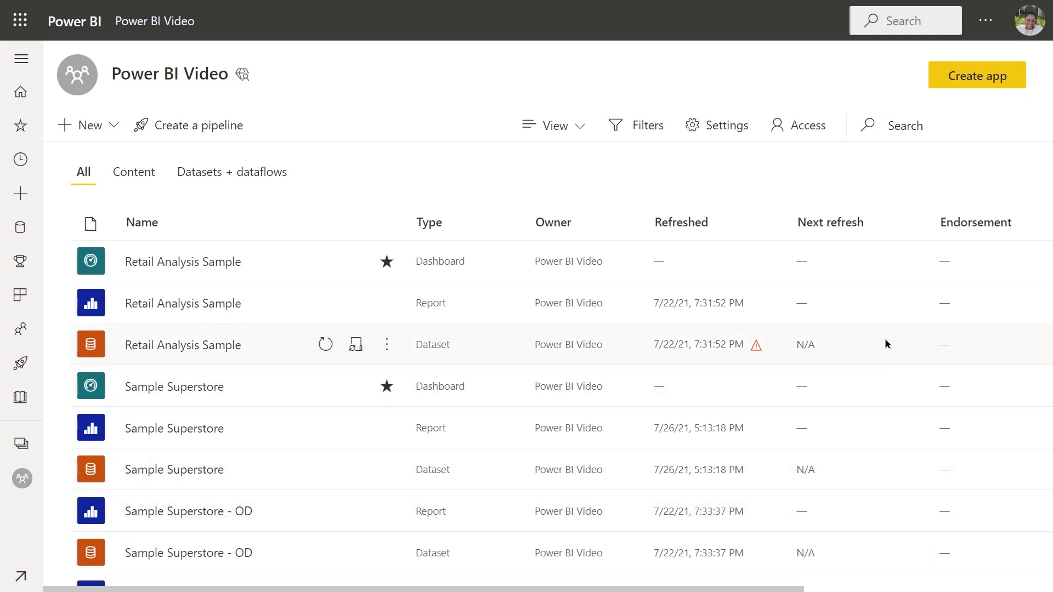
Step: Exclude the Retail Analysis Sample and Sample Superstore dashboards and reports, plus the Sample Superstore - OD report, from the workspace app
left_click_drag(541, 590, 493, 587)
scroll(352, 433, "down", 1)
scroll(352, 433, "down", 2)
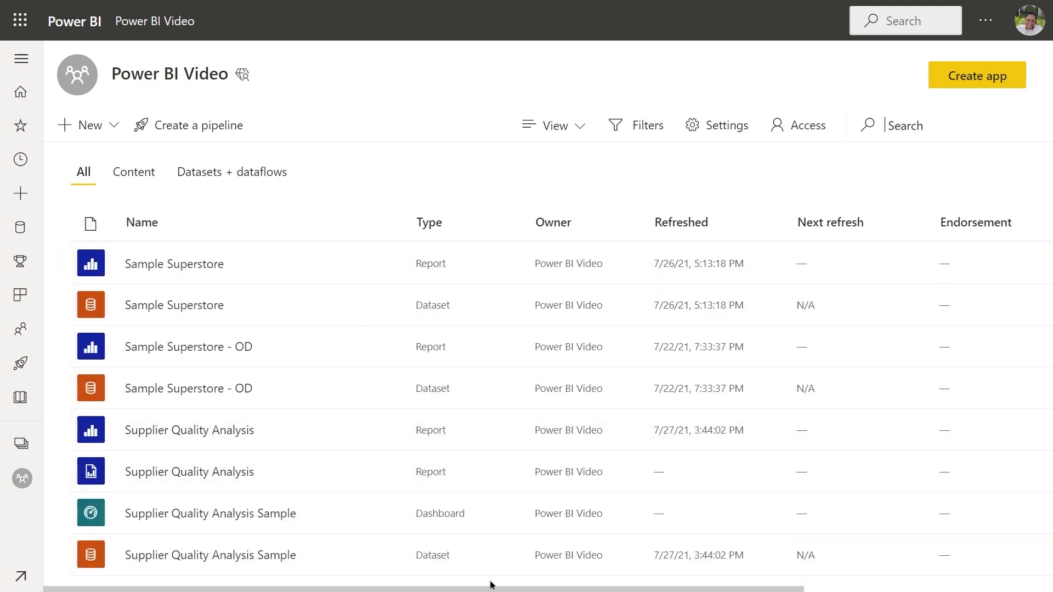
left_click_drag(486, 586, 734, 590)
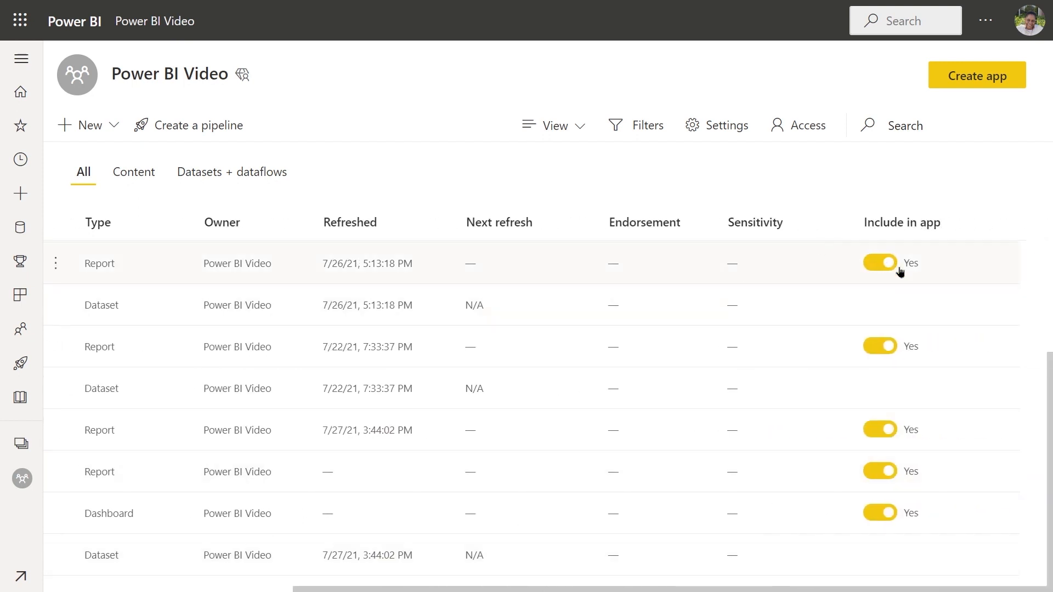
scroll(906, 273, "up", 1)
scroll(906, 273, "up", 2)
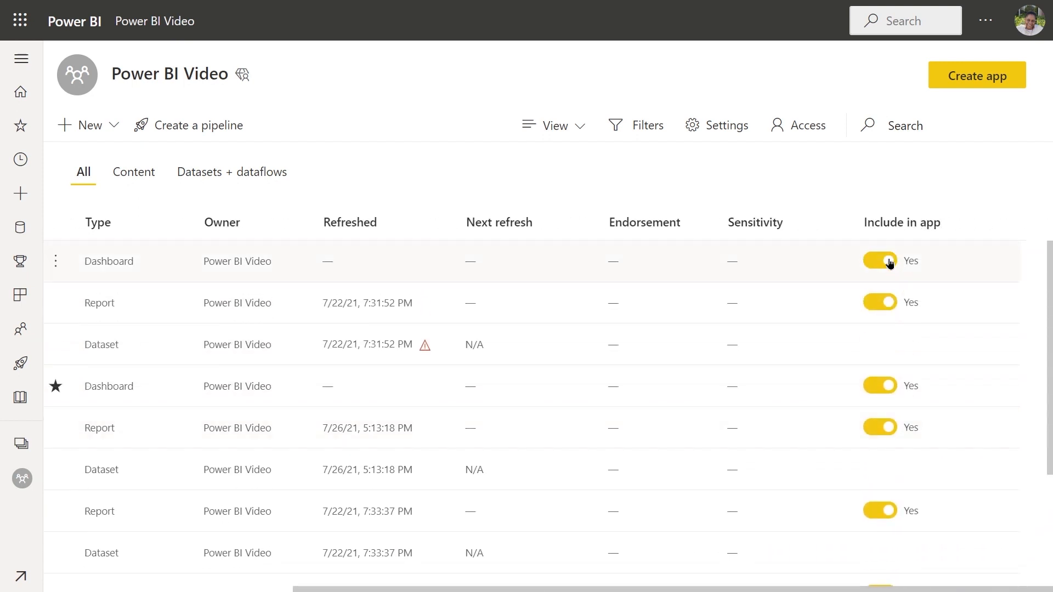
left_click(888, 264)
left_click(886, 301)
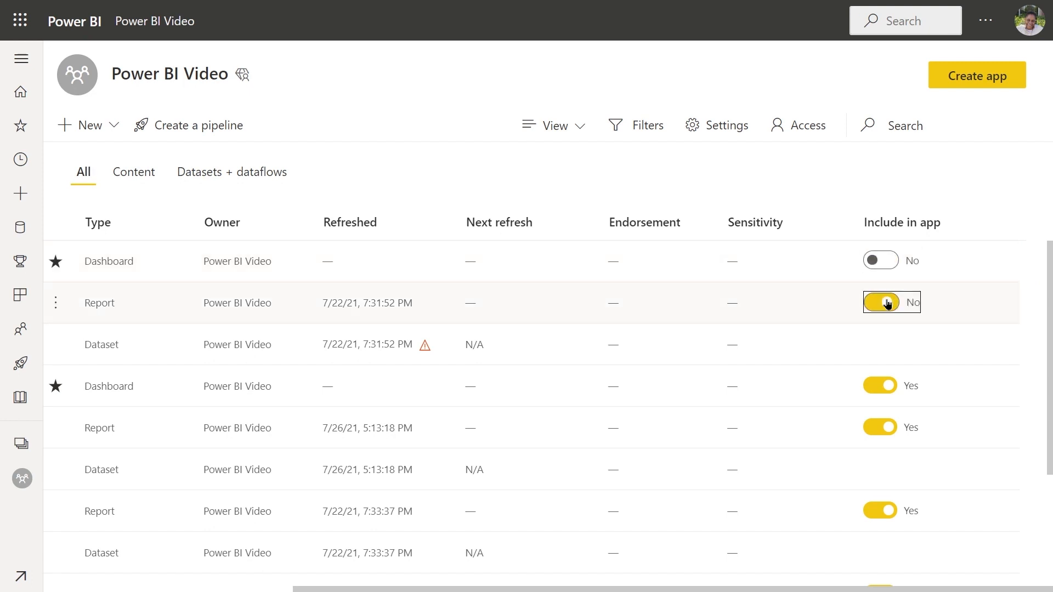
left_click(887, 388)
left_click(886, 431)
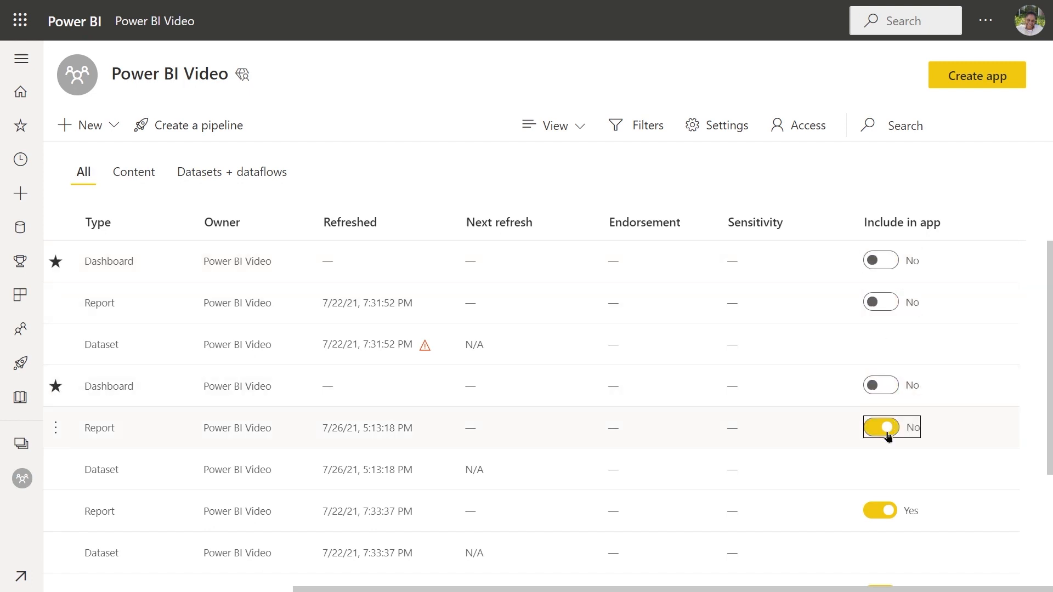
left_click(879, 507)
Step: Check the app inclusion settings of the Supplier Quality Analysis reports and dashboard
scroll(742, 503, "down", 2)
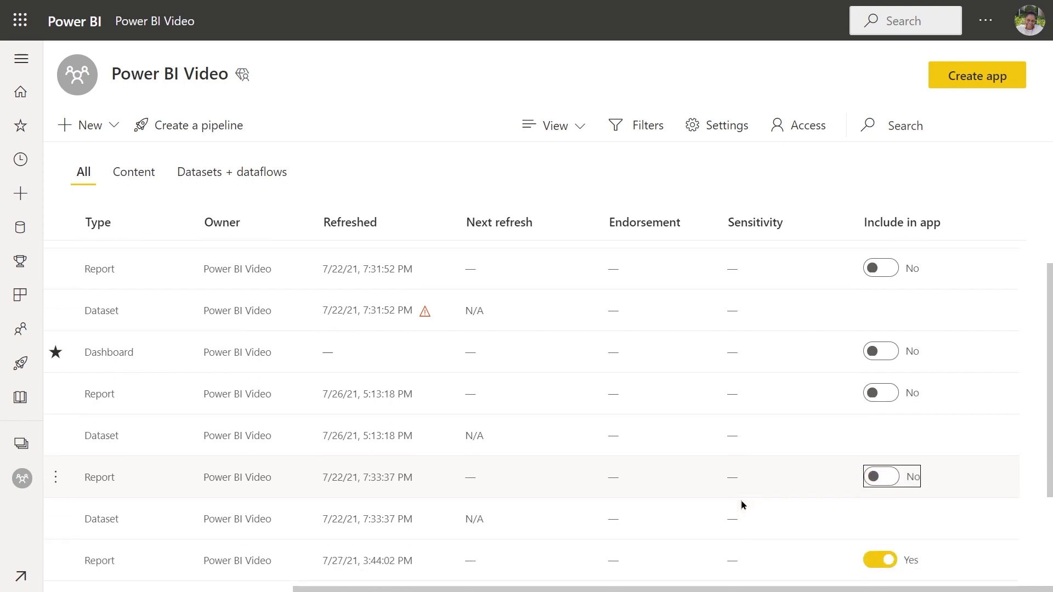
scroll(732, 583, "left", 5)
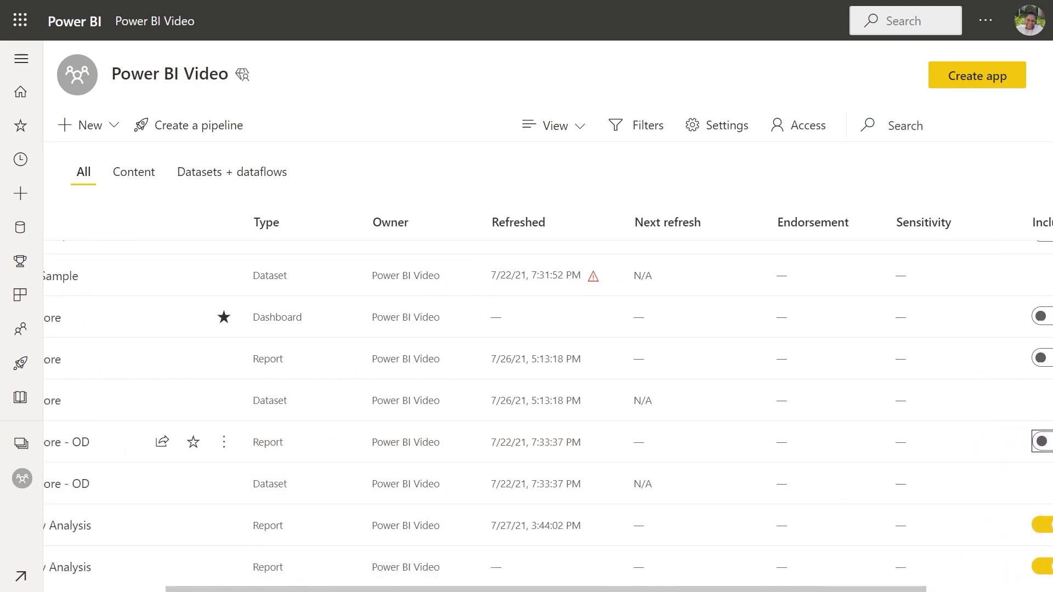
scroll(551, 405, "right", 5)
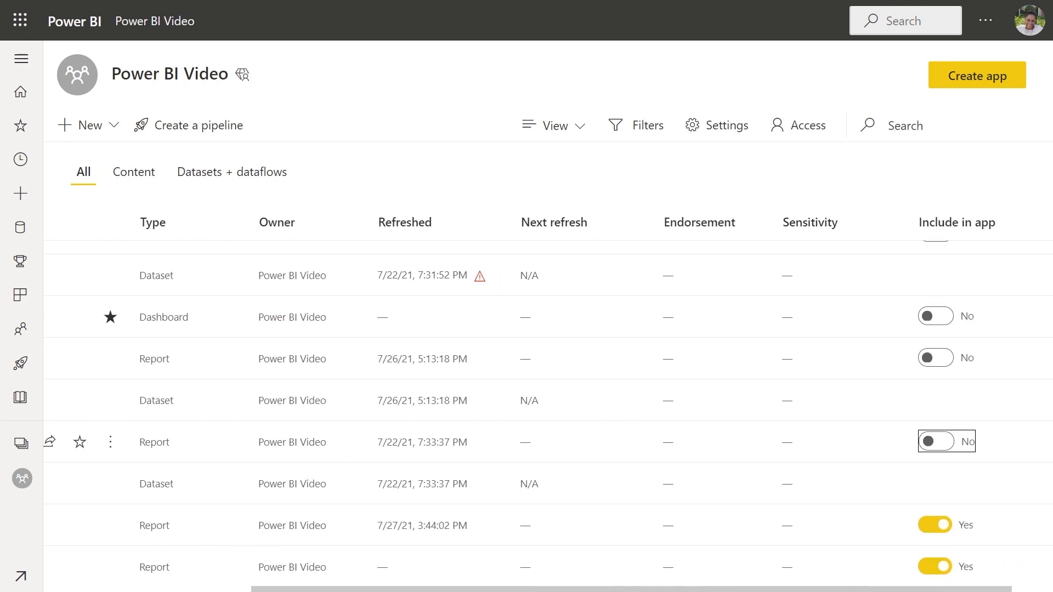
scroll(536, 578, "left", 5)
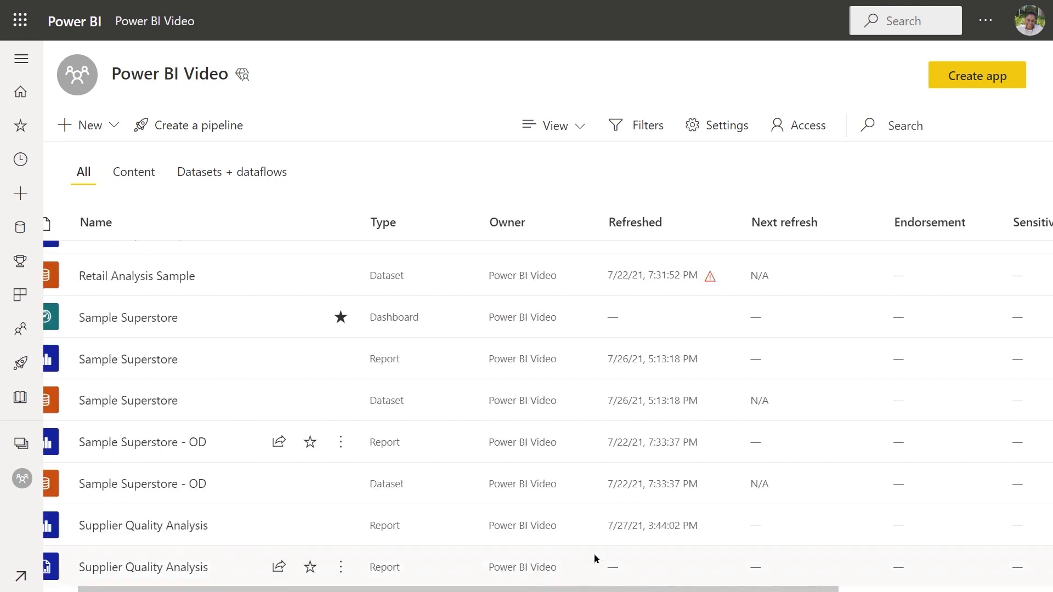
scroll(689, 518, "down", 3)
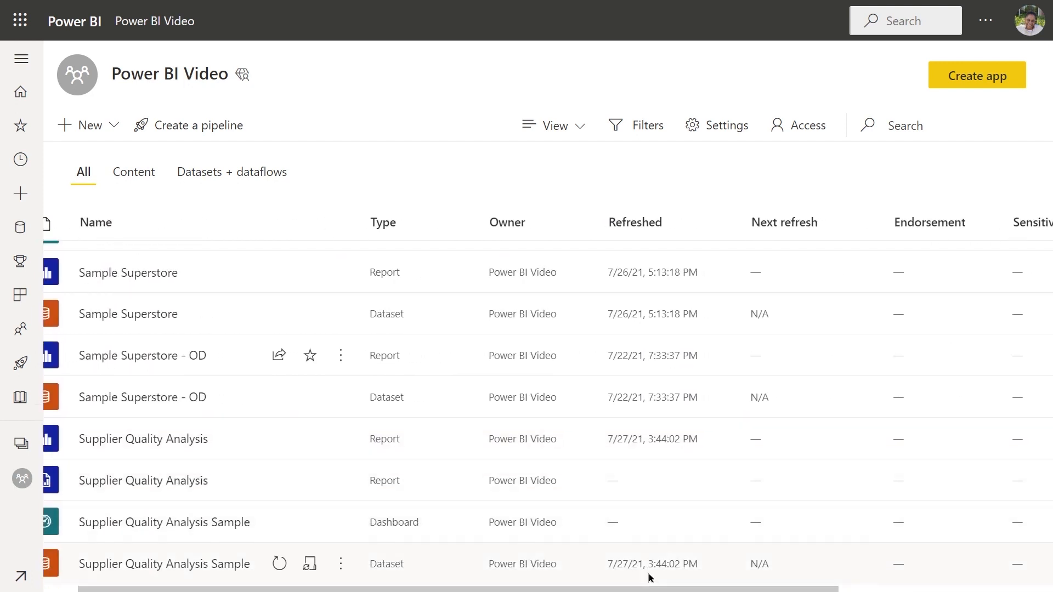
left_click_drag(647, 590, 844, 573)
scroll(792, 488, "up", 1)
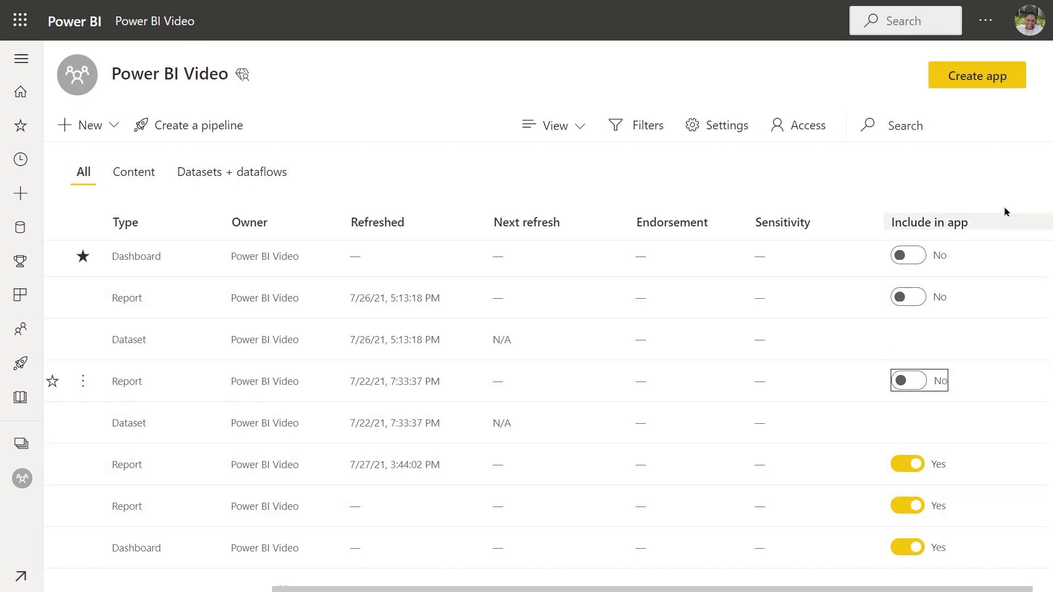
Step: Start creating an app from the Power BI Video workspace and name it Supplier Quality Analysis
left_click(986, 76)
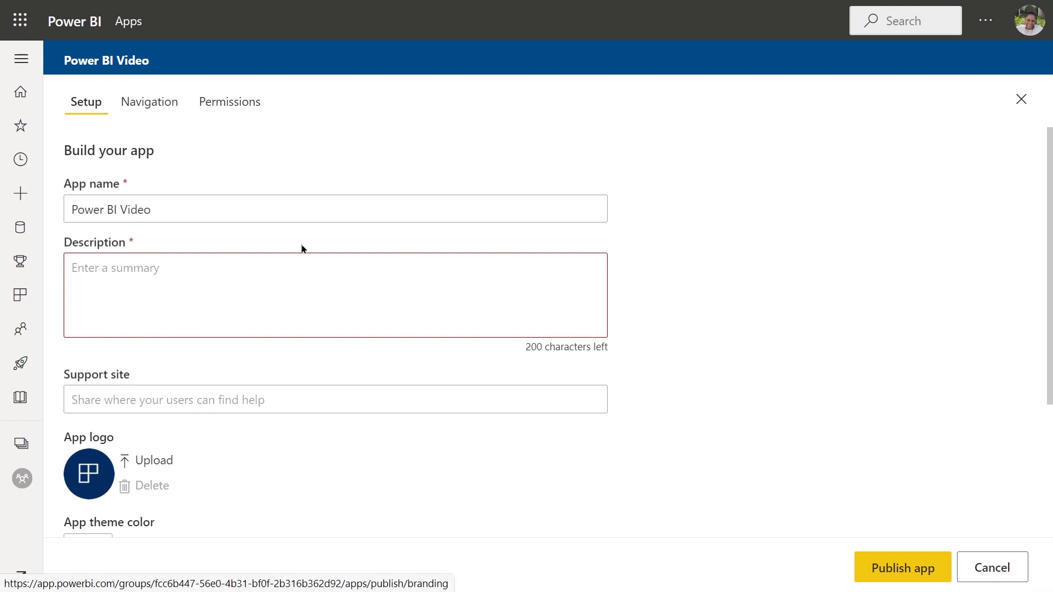
left_click(153, 210)
left_click_drag(152, 210, 47, 216)
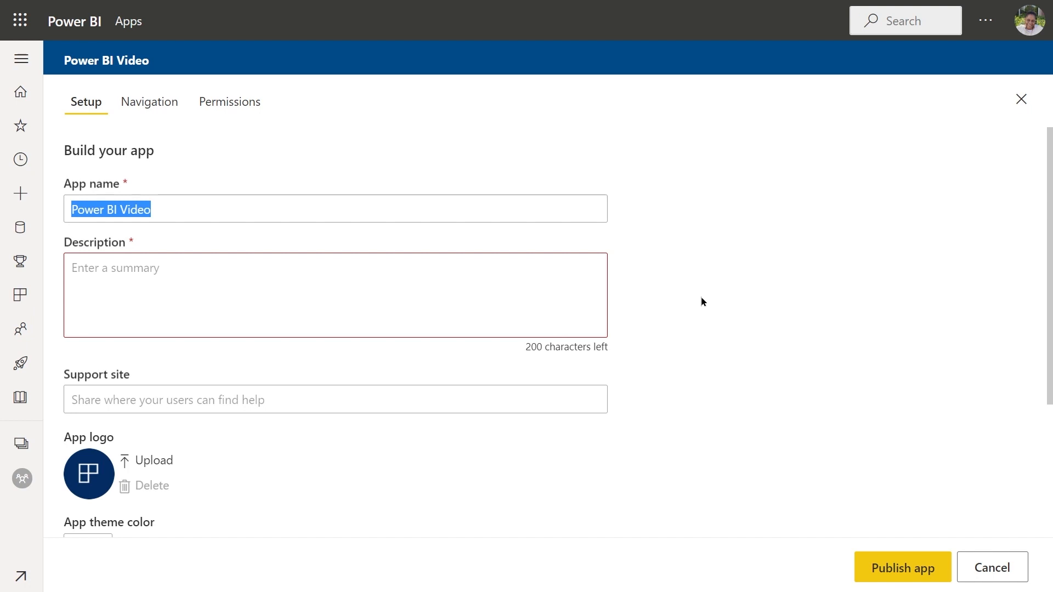
type("Supp")
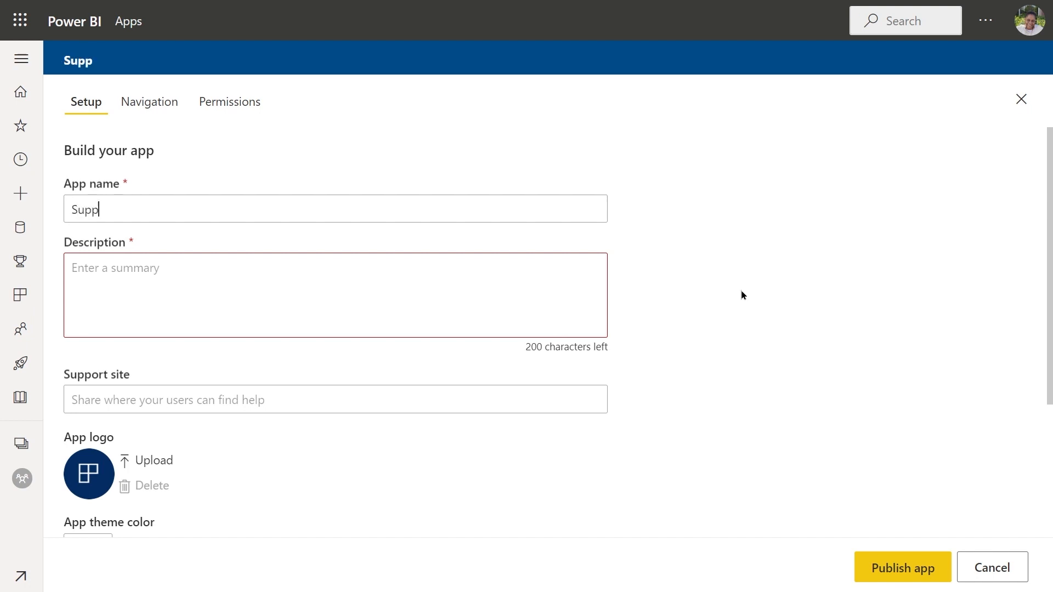
type("lier Quali")
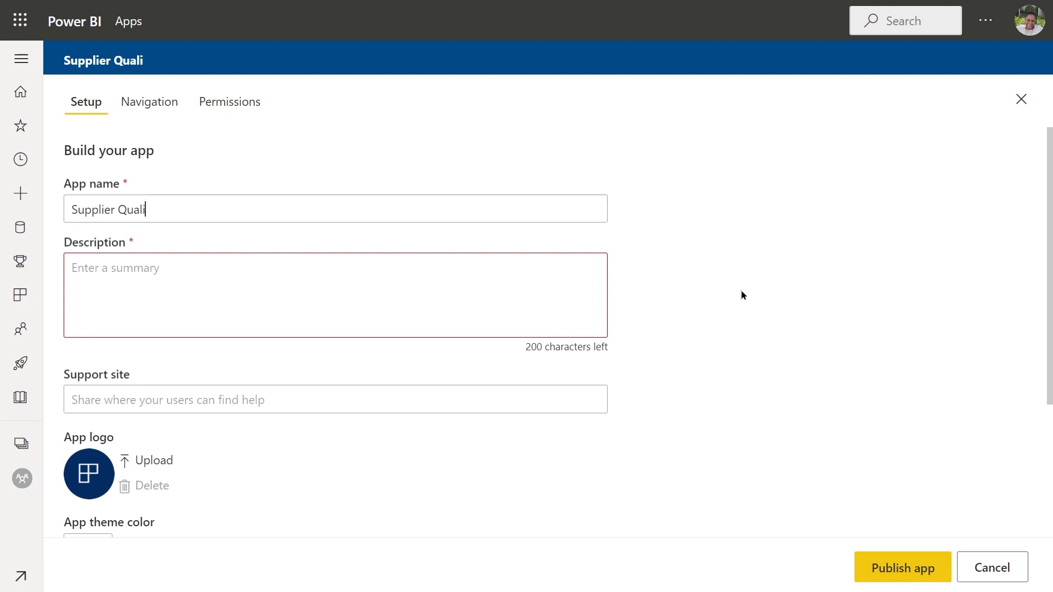
type("ty Analysis")
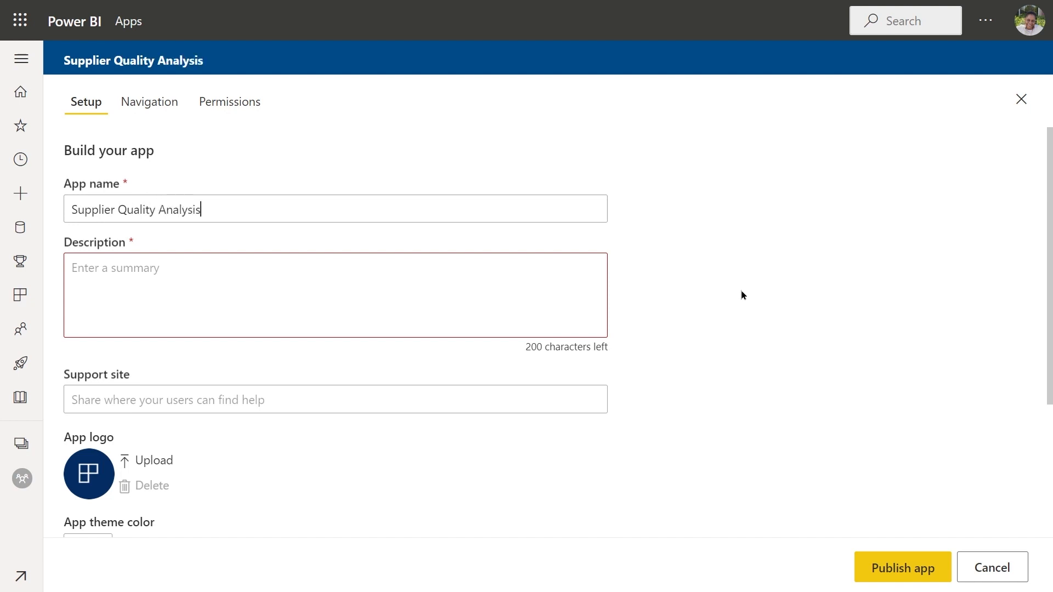
Step: Enter the app description "Includes a dashboard, report and a paginated report."
left_click(336, 280)
type("Incl")
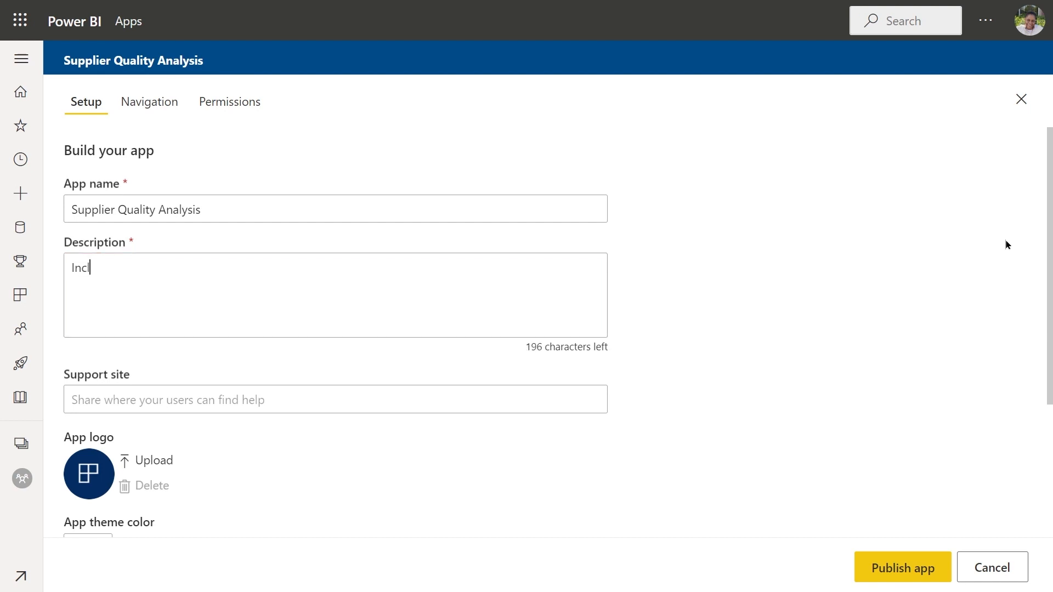
type("udes a dashboard, r")
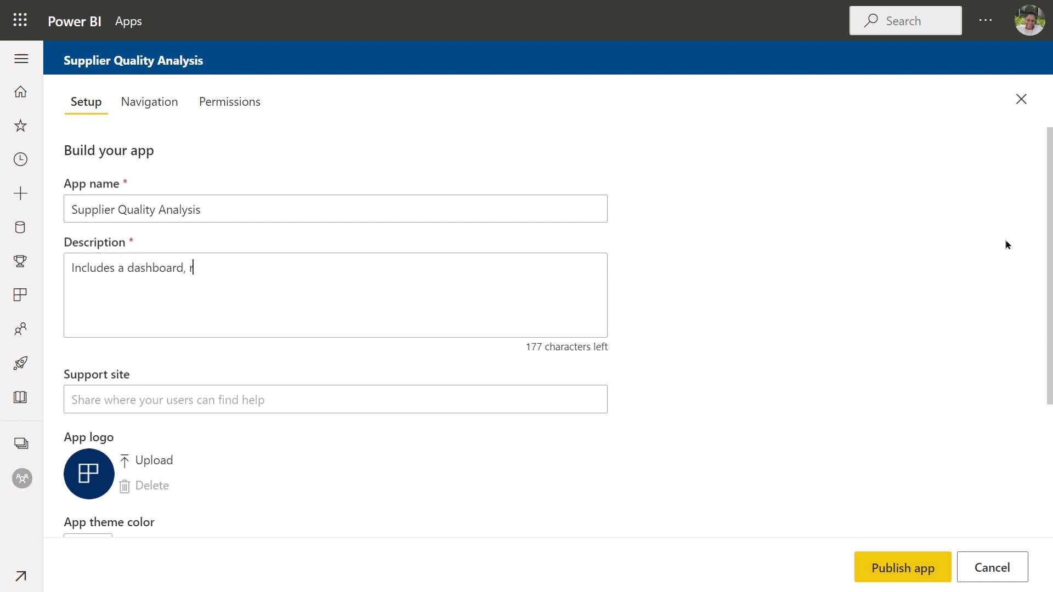
type("eport and a paginated ")
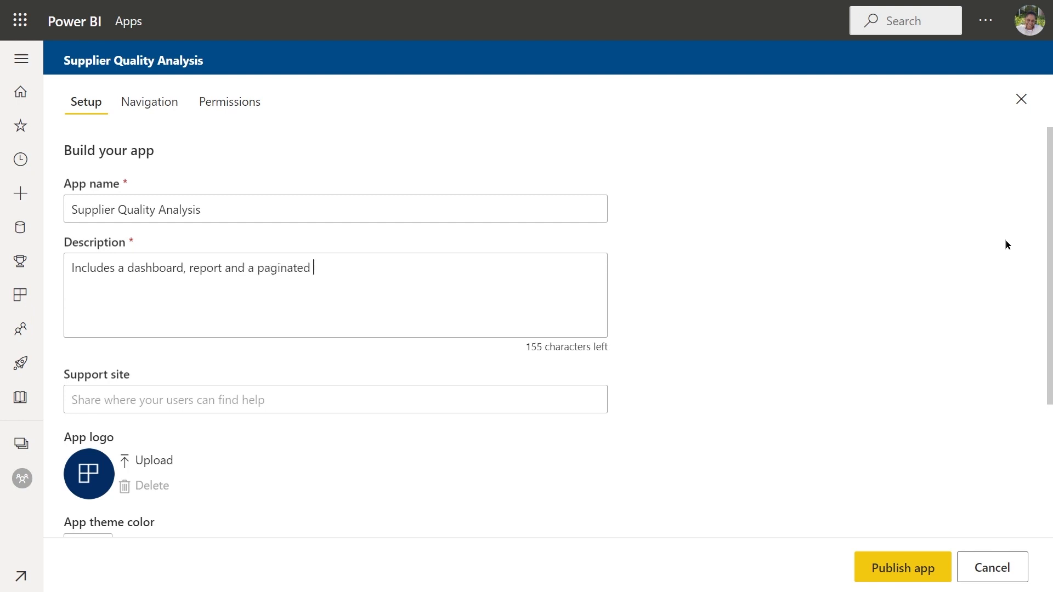
type("report.")
Step: Review the app's support site, logo, theme color and contact information options
left_click(69, 403)
scroll(231, 438, "down", 3)
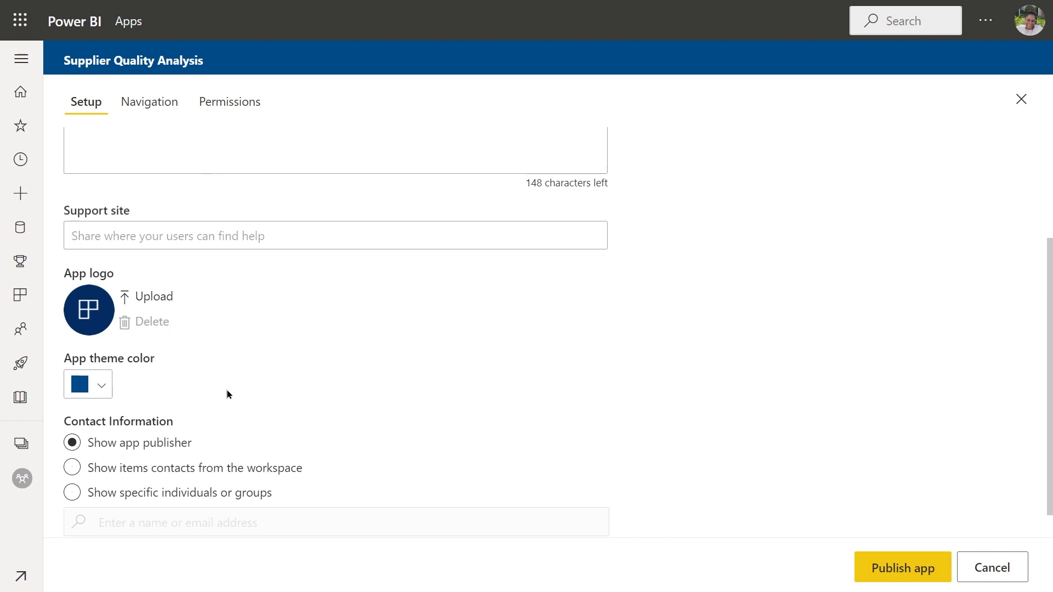
scroll(227, 392, "down", 1)
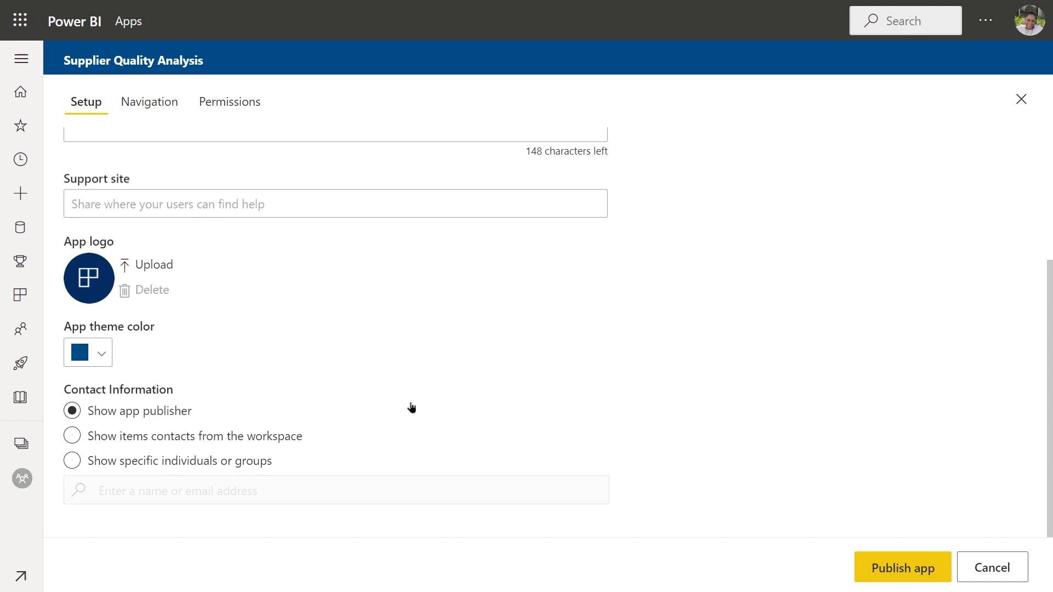
scroll(409, 404, "up", 3)
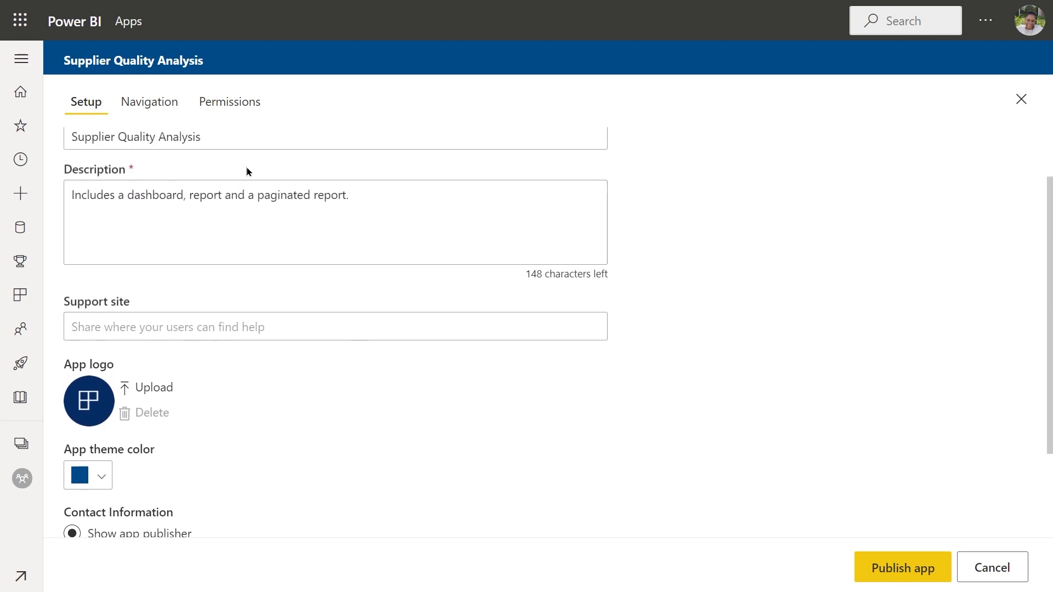
Step: Open the app's navigation setup and examine the advanced options for the Supplier Quality Analysis Sample dashboard
left_click(147, 107)
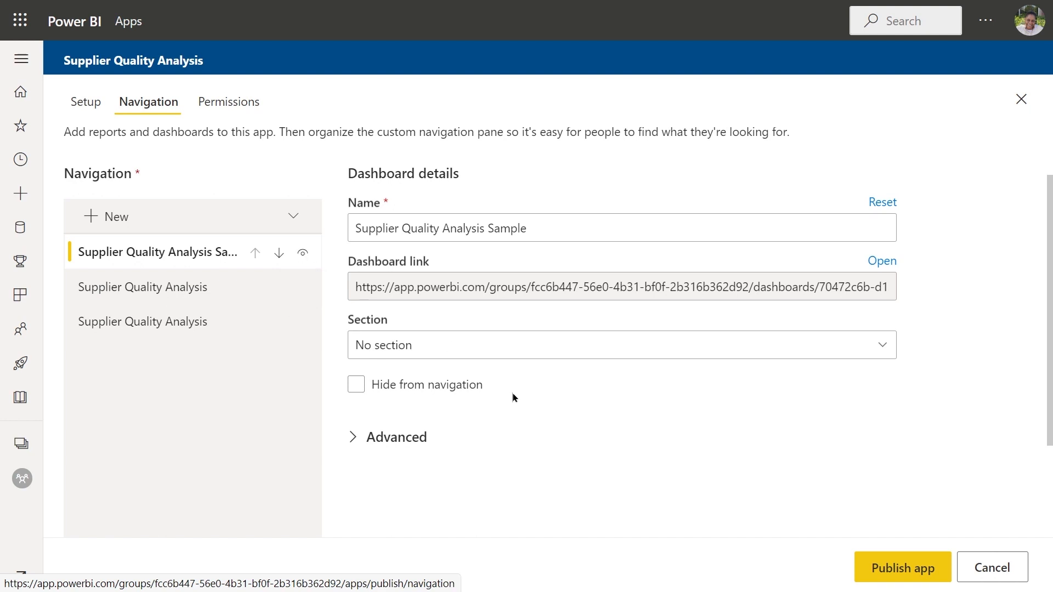
left_click(352, 446)
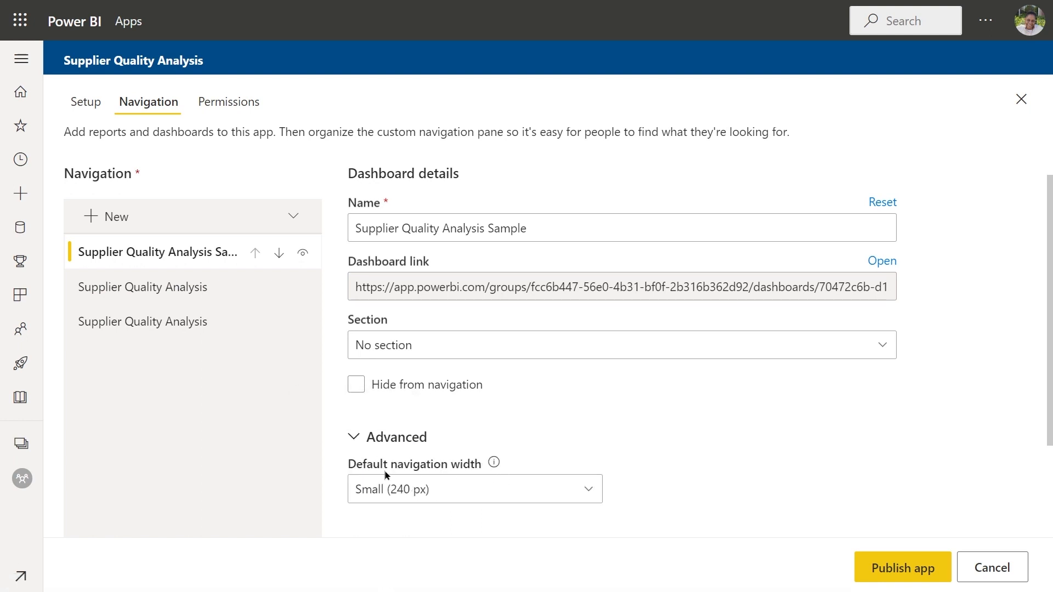
left_click(353, 439)
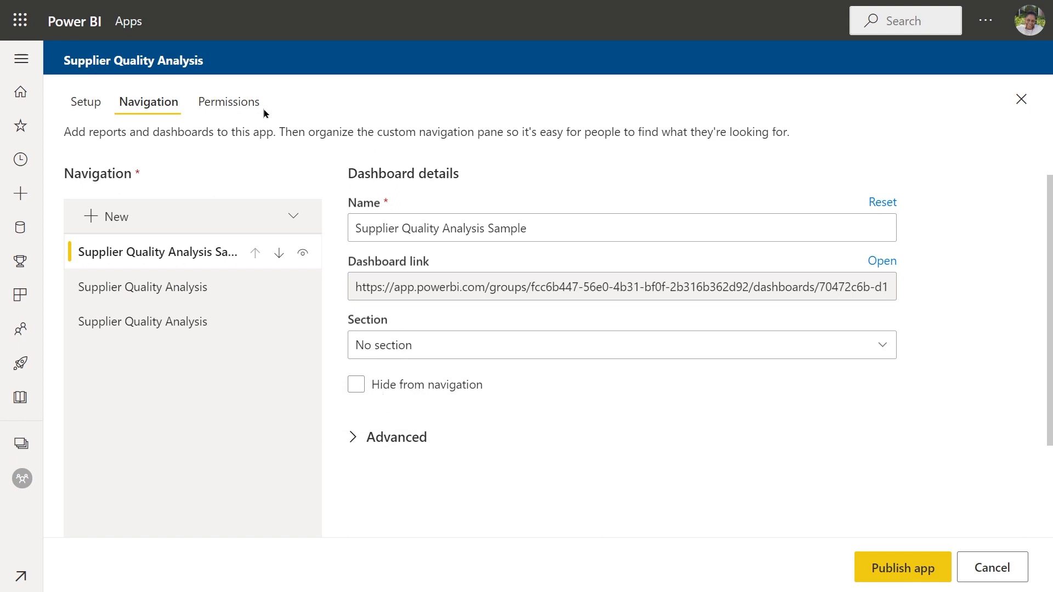
Step: Review the app's permissions, give the Info-DataCreative, LLC. group access, and publish the Supplier Quality Analysis app
left_click(230, 104)
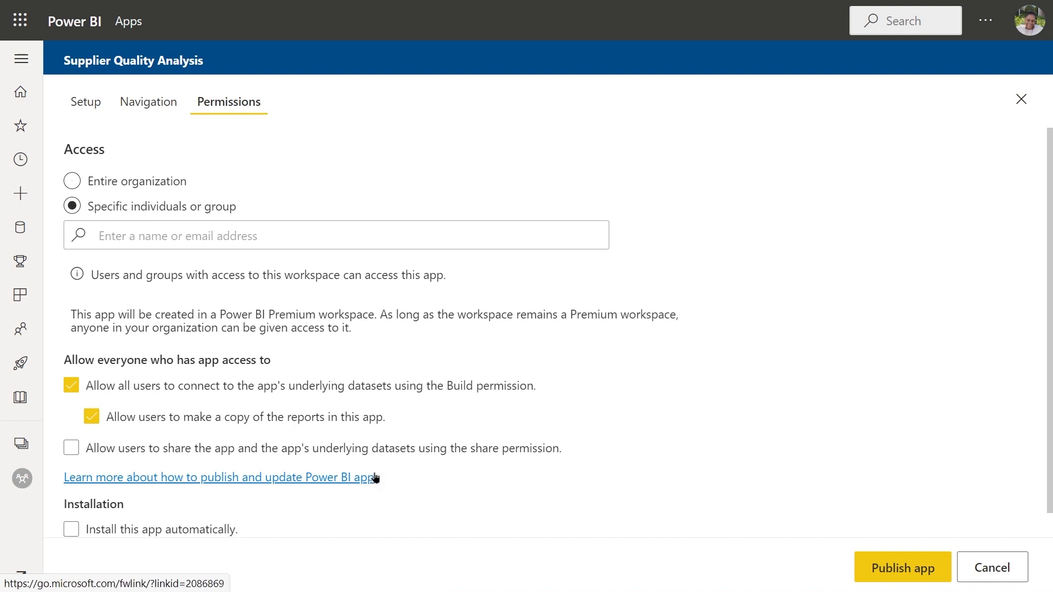
scroll(376, 476, "down", 1)
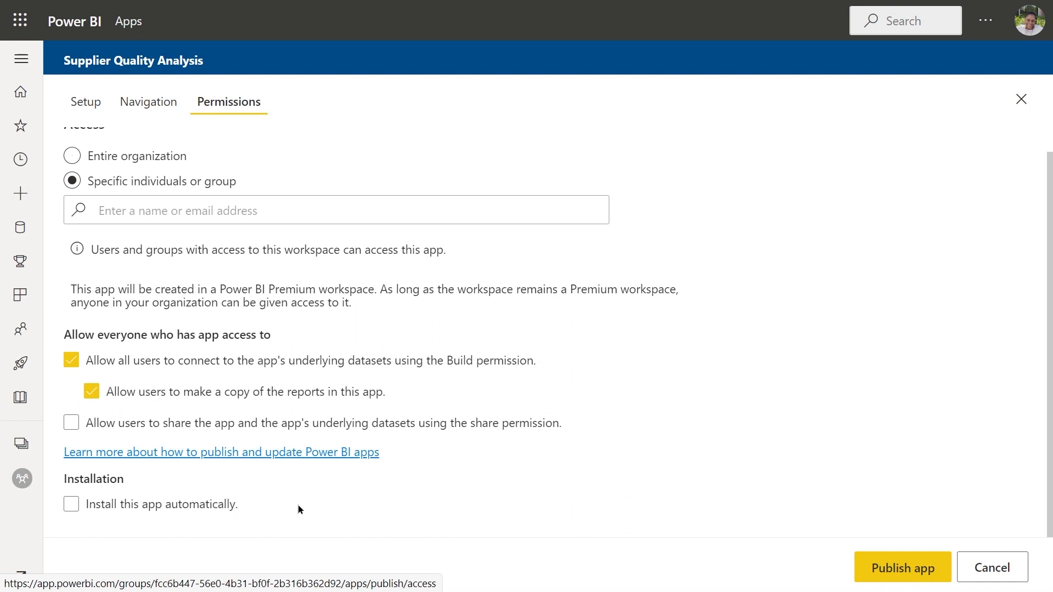
scroll(369, 488, "up", 1)
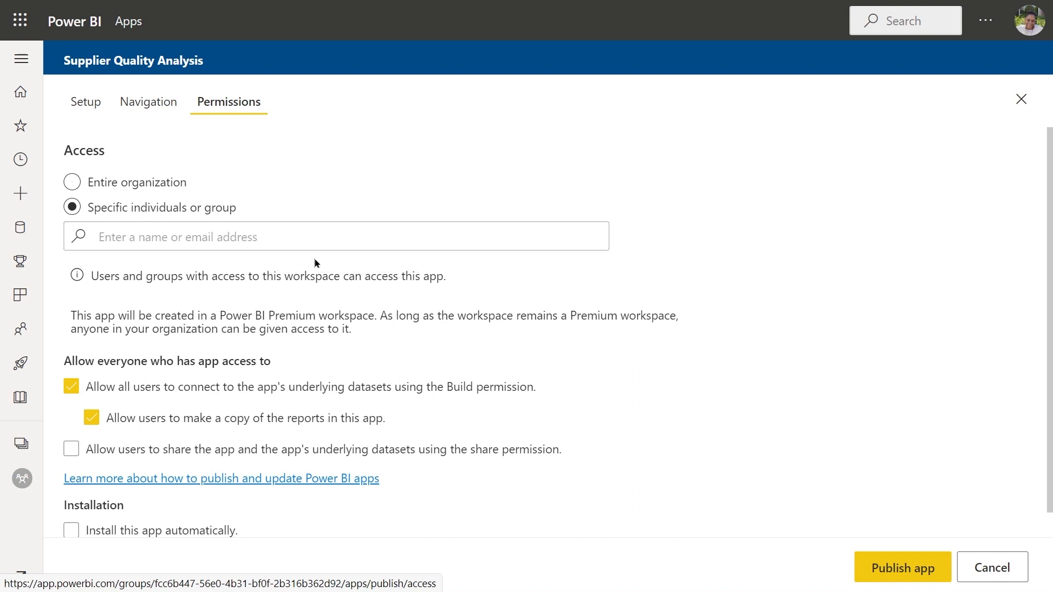
left_click(881, 571)
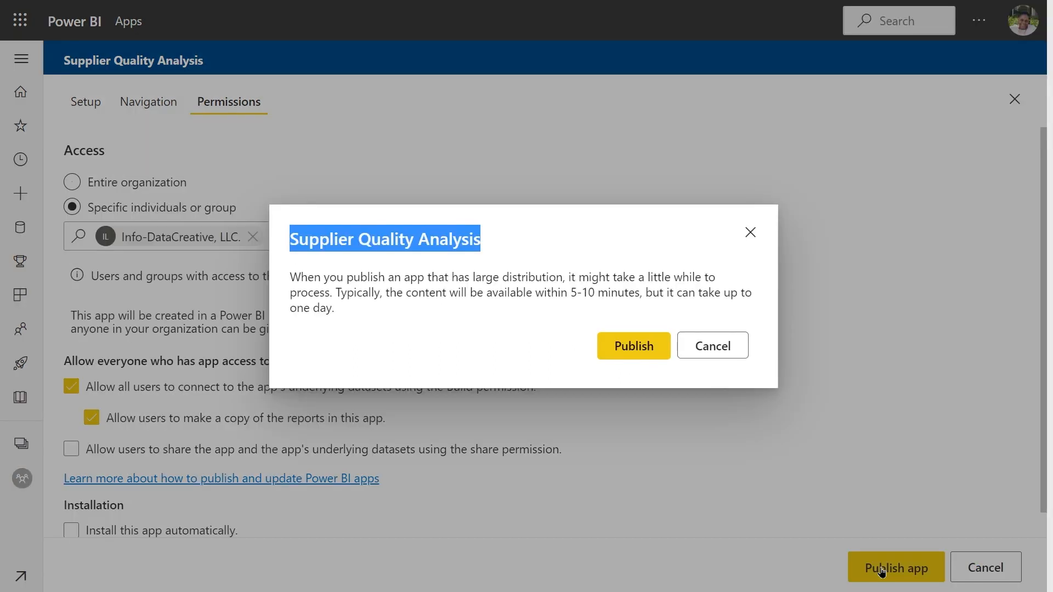
left_click(623, 345)
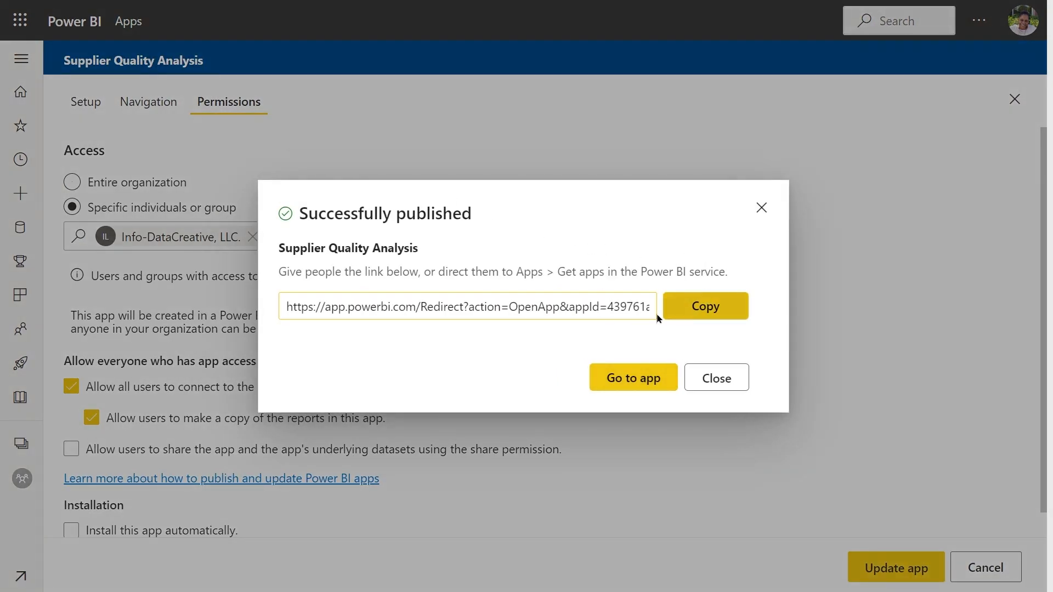
Step: Go to the published app and view the Supplier Quality report page and the Supplier Quality Analysis paginated report
left_click(634, 383)
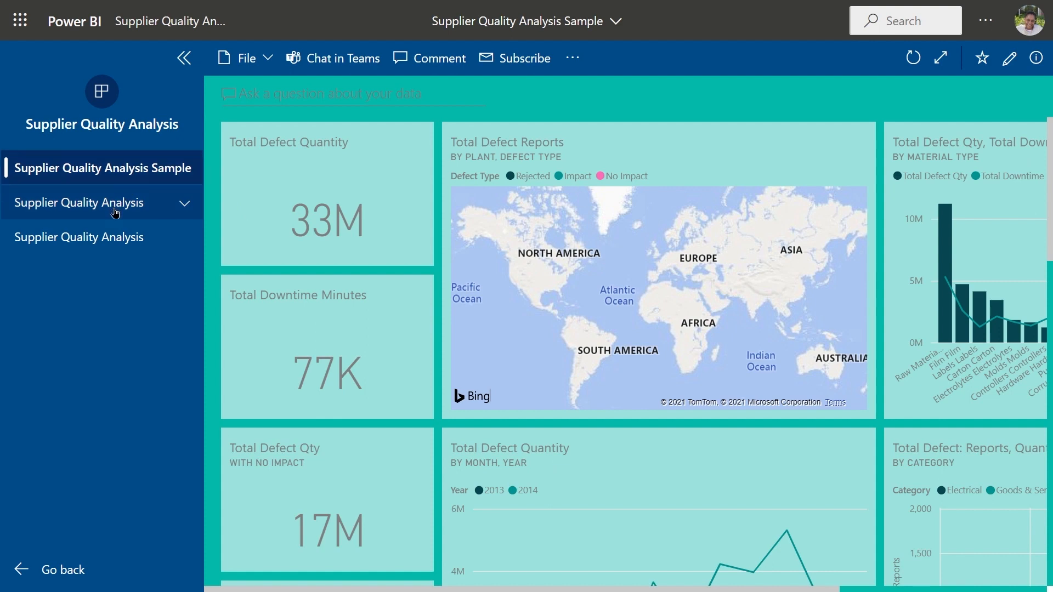
left_click(184, 206)
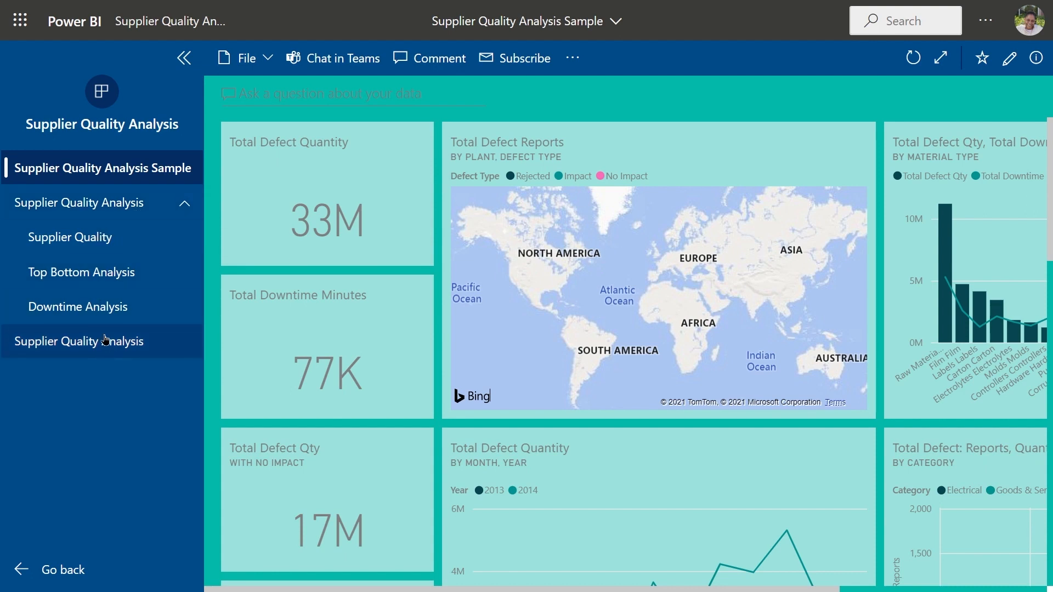
left_click(118, 207)
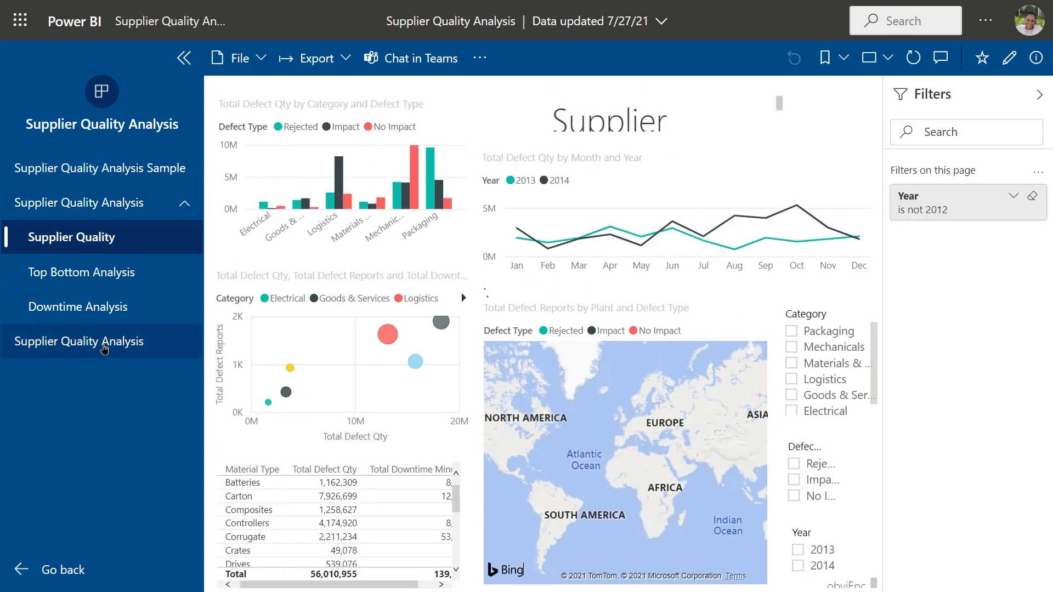
left_click(104, 344)
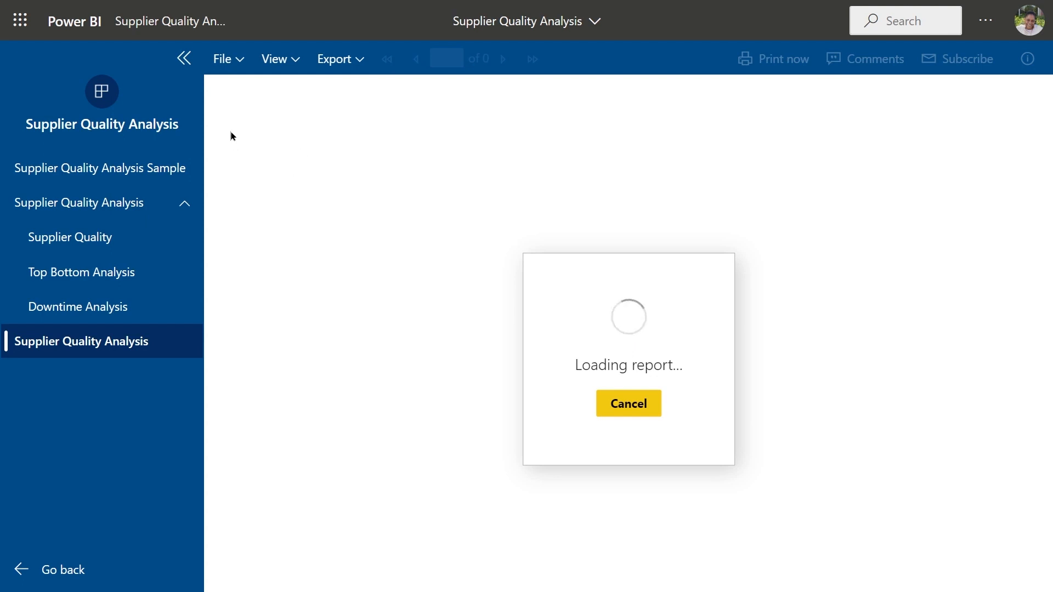
Step: Examine the file, view and export options available for the paginated report
left_click(240, 64)
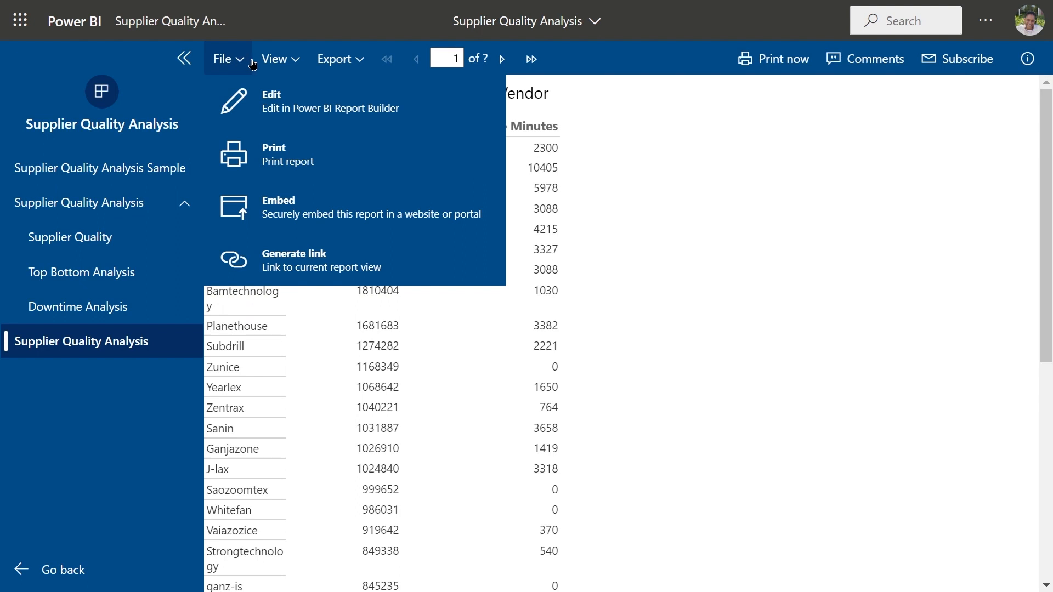
left_click(281, 64)
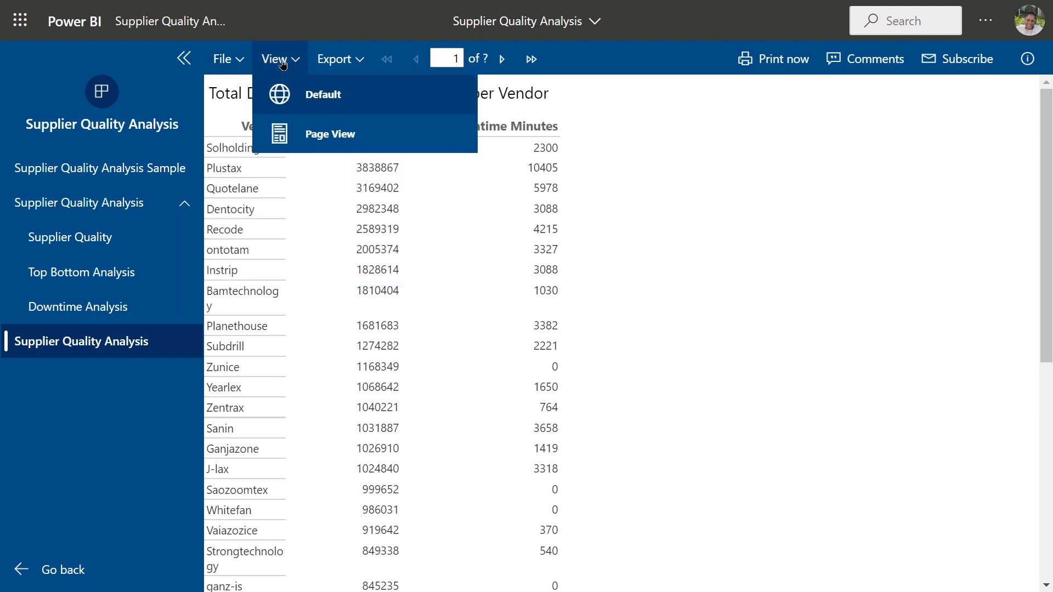
left_click(342, 61)
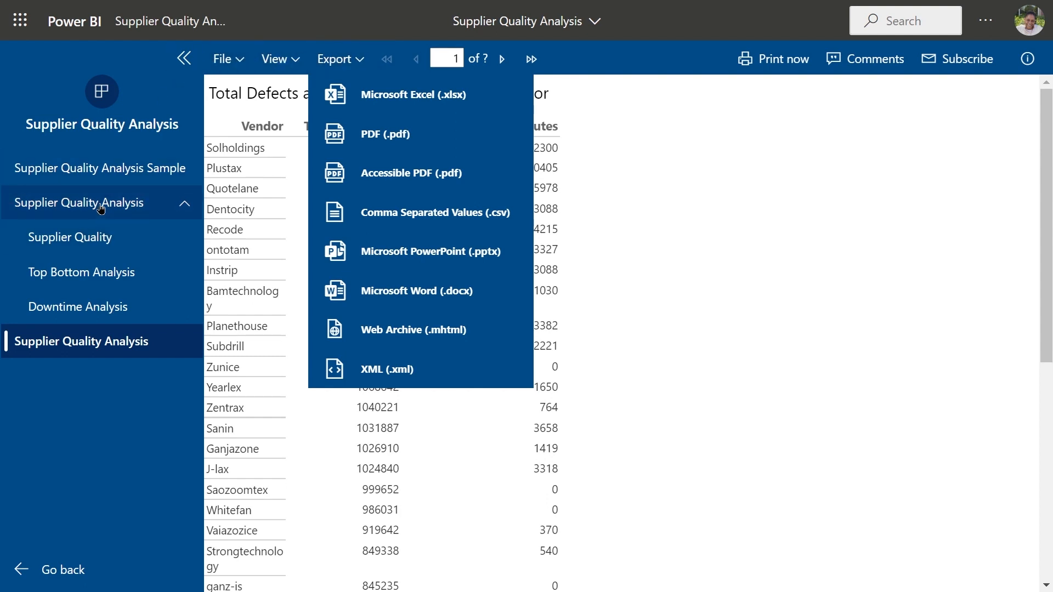
Step: Return to the Supplier Quality Analysis Sample dashboard, then hide and restore the app's navigation pane
left_click(111, 166)
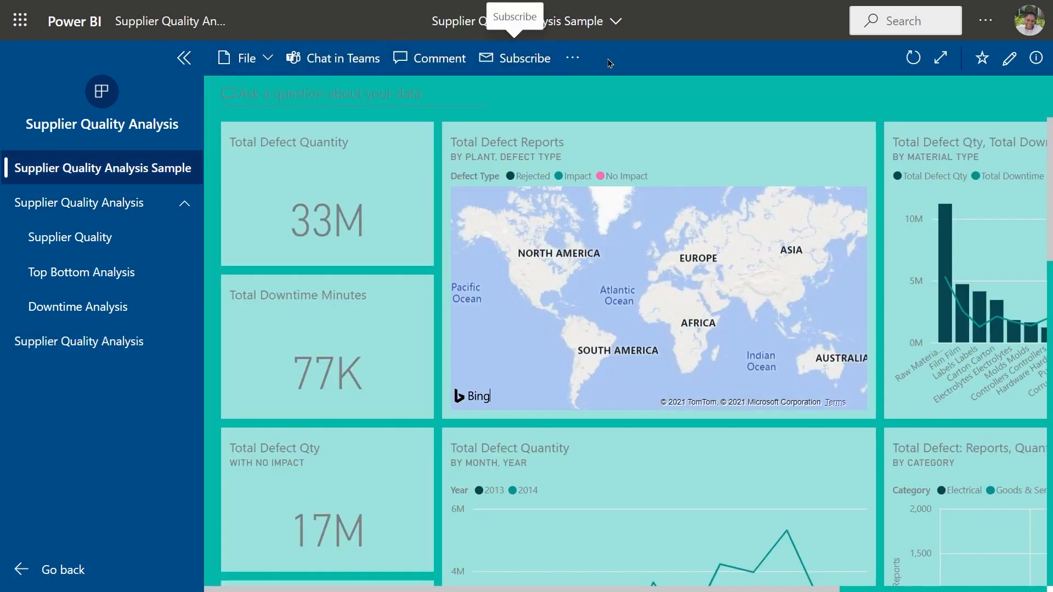
left_click(182, 64)
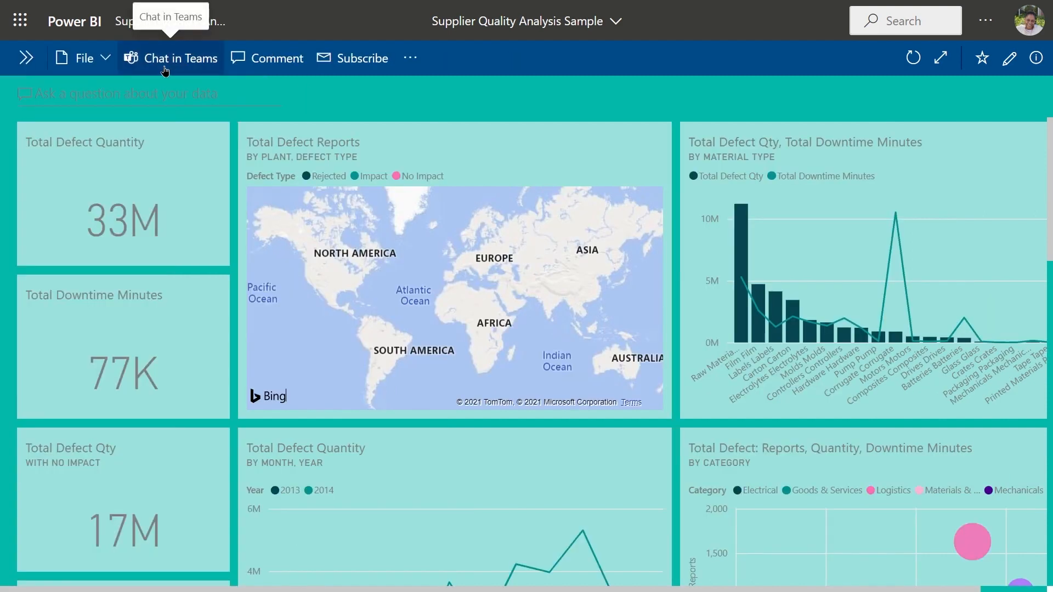
left_click(25, 59)
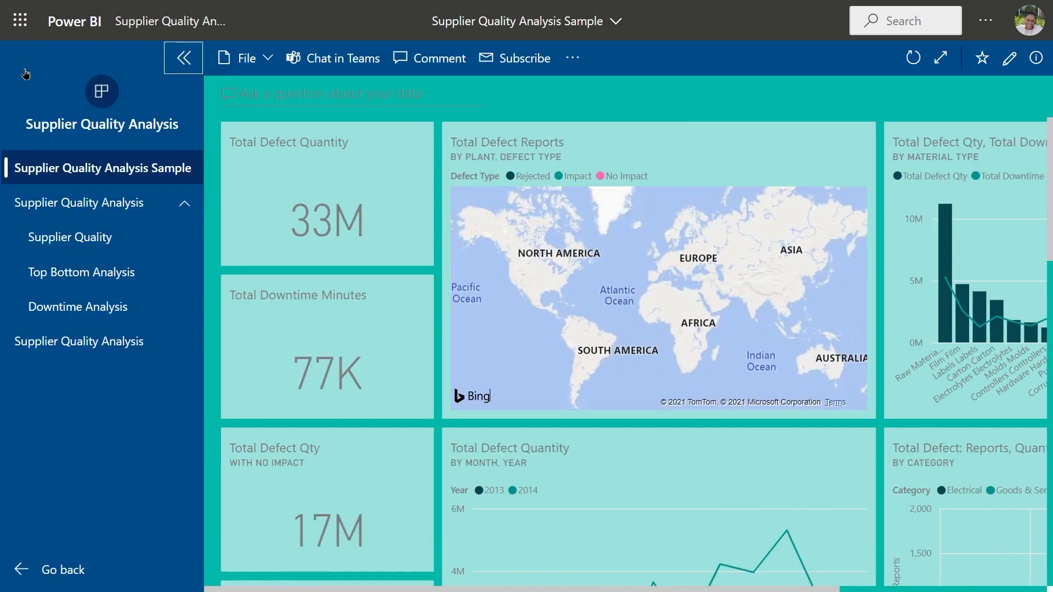
Step: Leave the app, add Supplier Quality Analysis to favorites from My apps on Home, and check its additional options
left_click(57, 575)
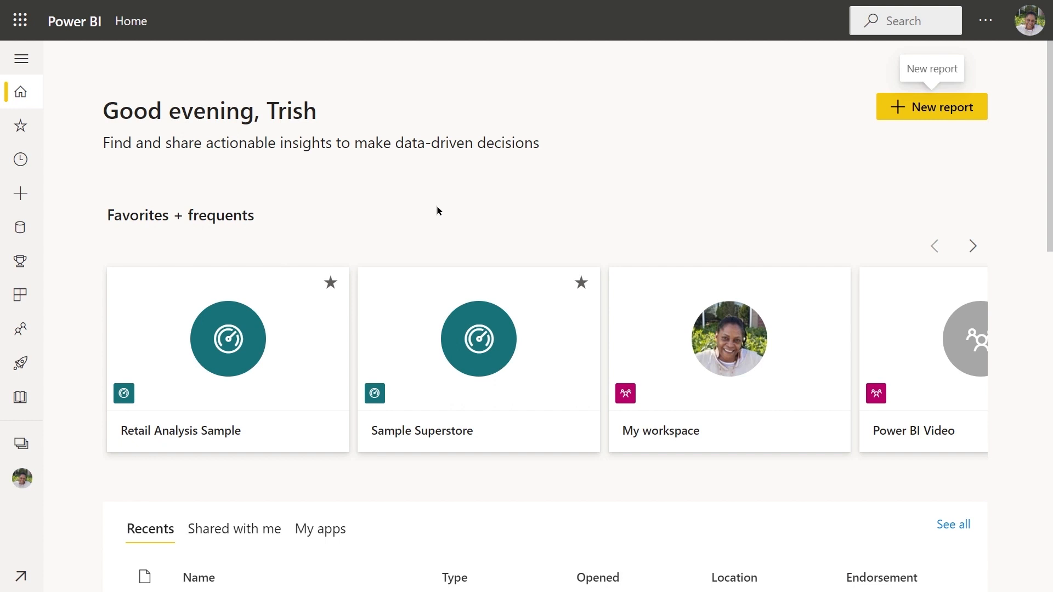
scroll(434, 220, "down", 4)
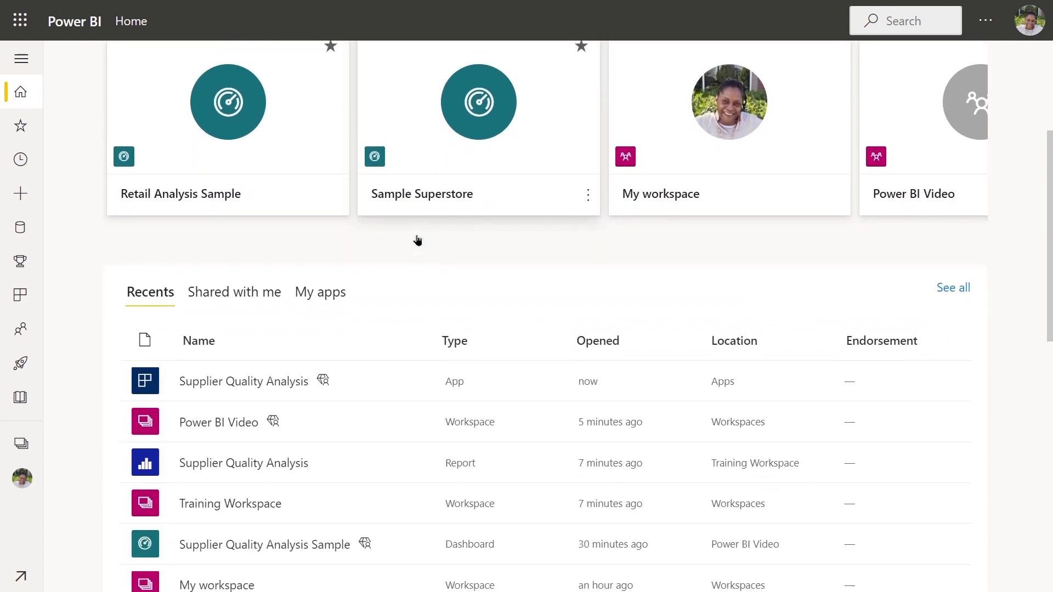
scroll(417, 241, "up", 2)
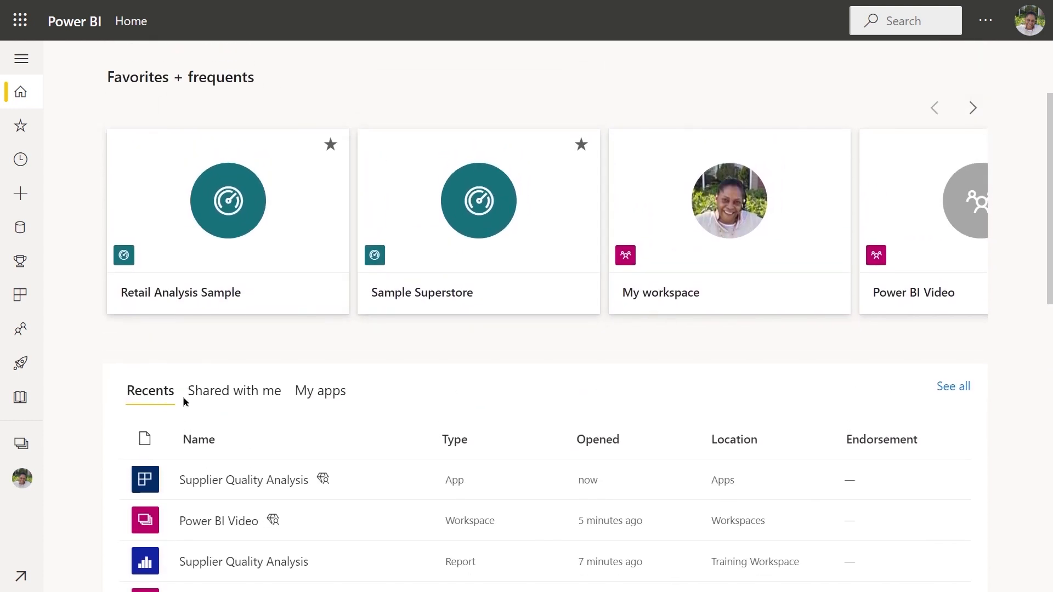
left_click(324, 398)
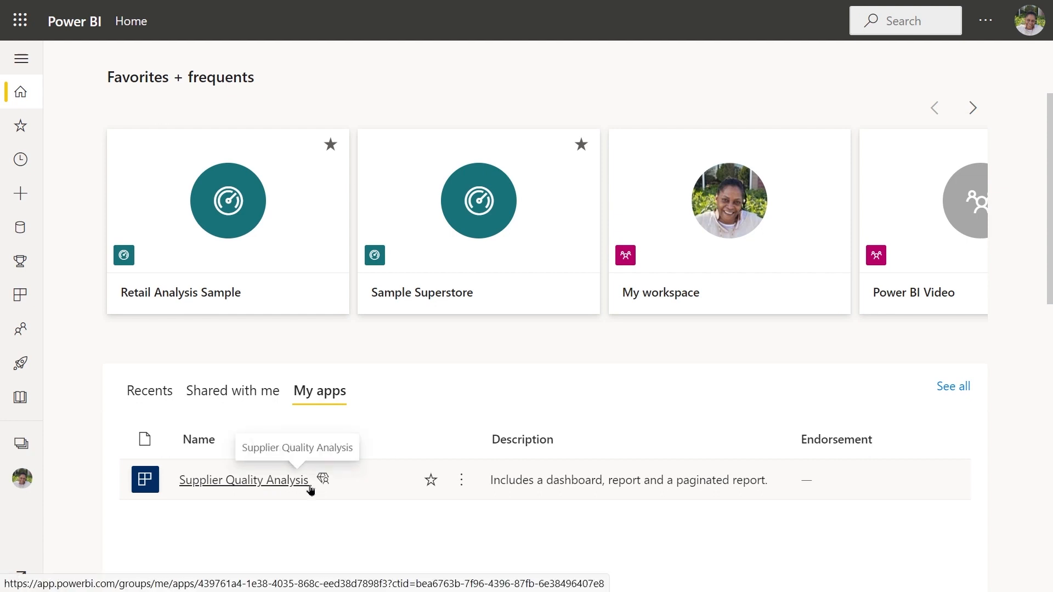
left_click(431, 480)
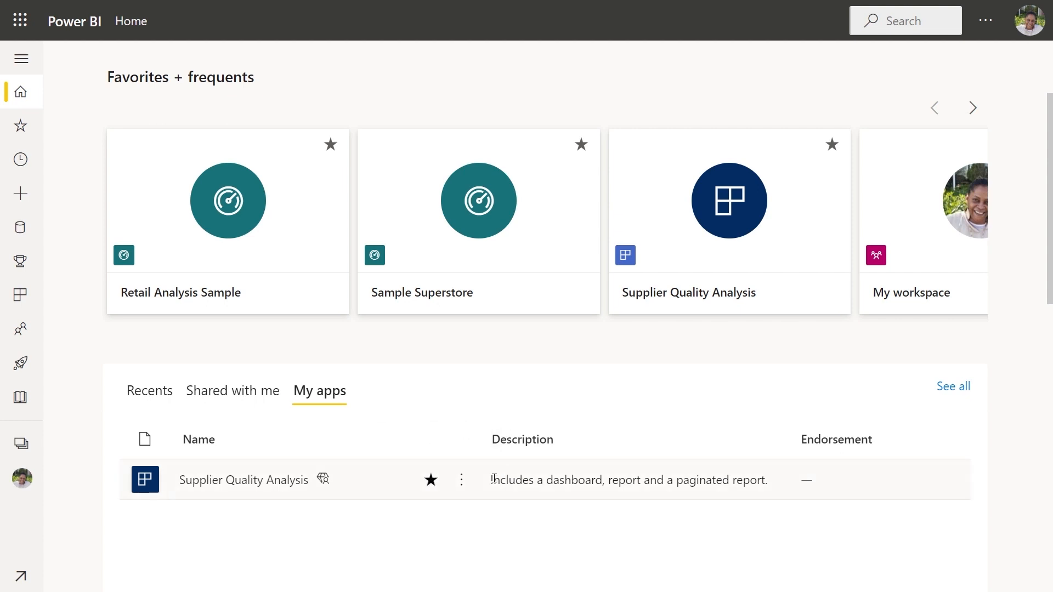
left_click(462, 480)
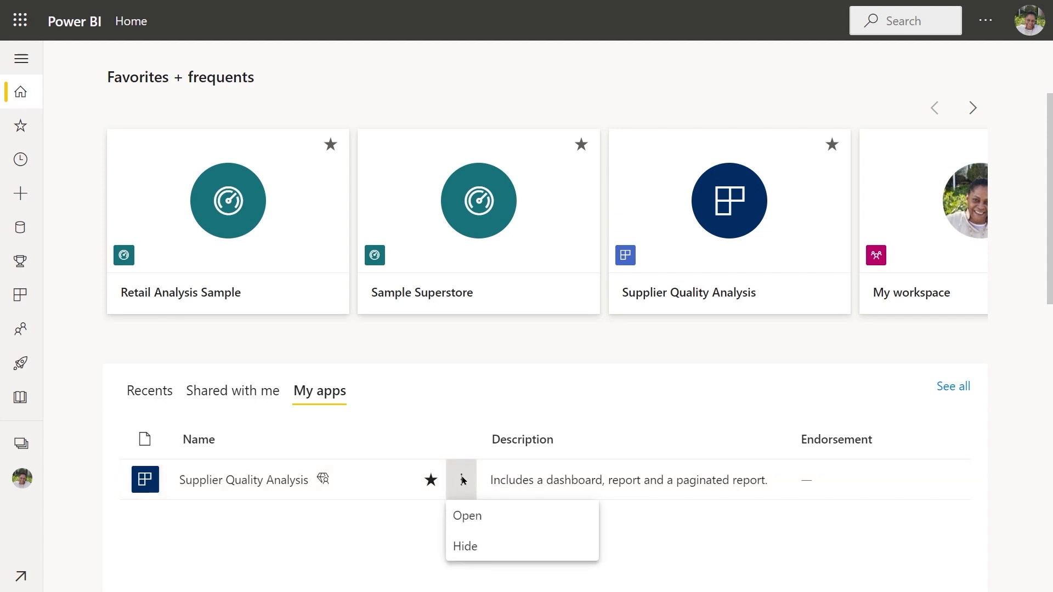
left_click(461, 481)
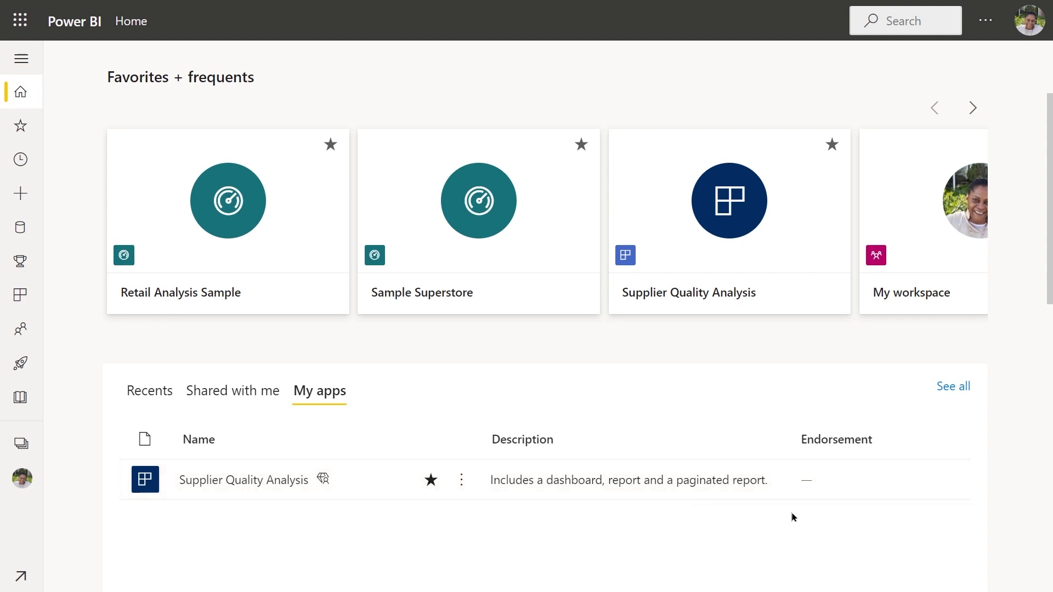
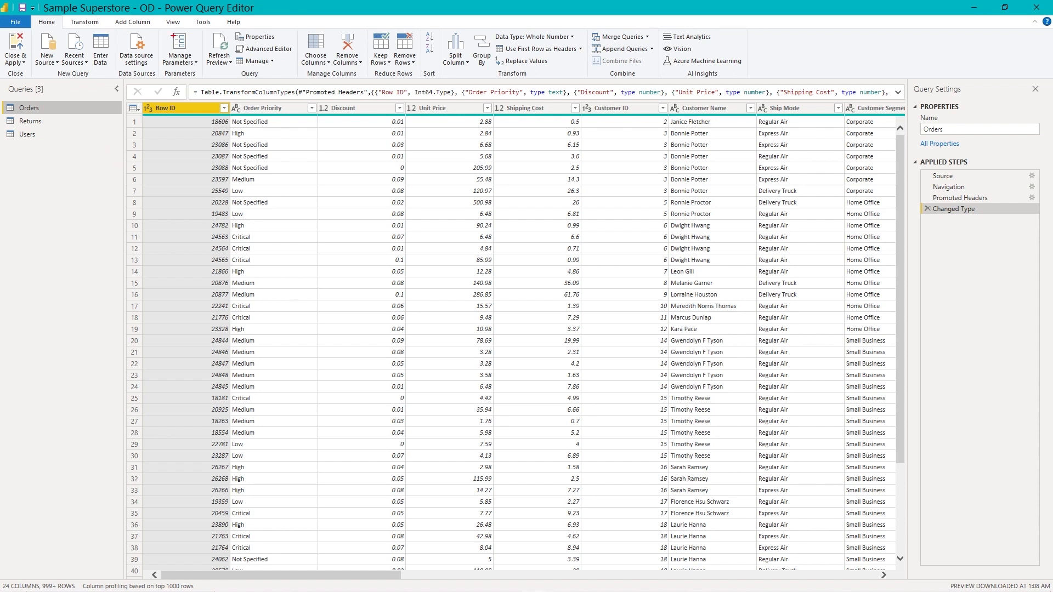
Step: In Power Query Editor for Sample Superstore - OD, create a new parameter named Regions with the Text type
left_click_drag(178, 68, 178, 123)
key("Escape")
left_click(179, 46)
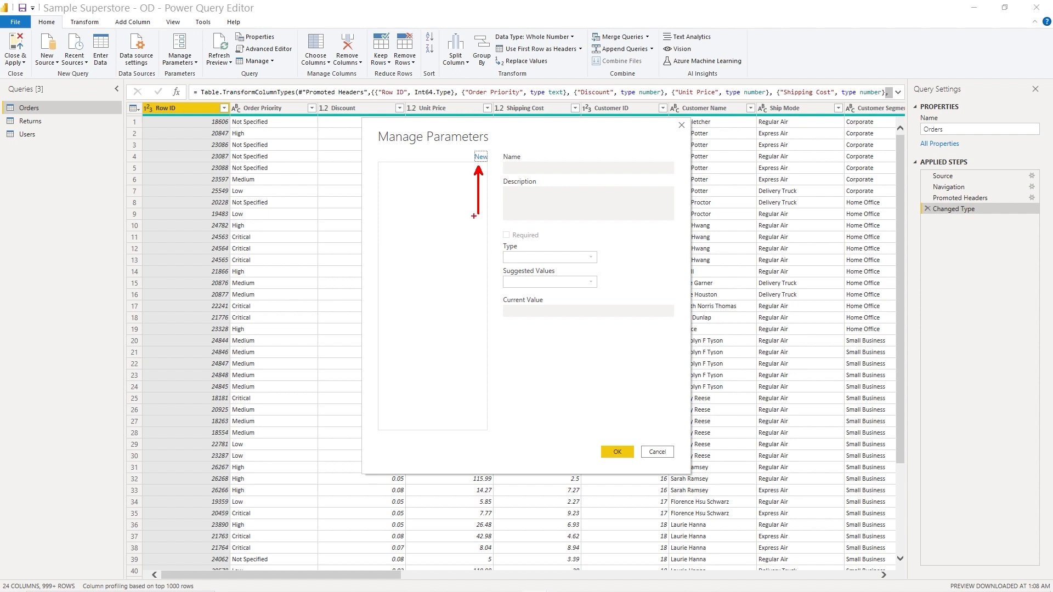
left_click(480, 158)
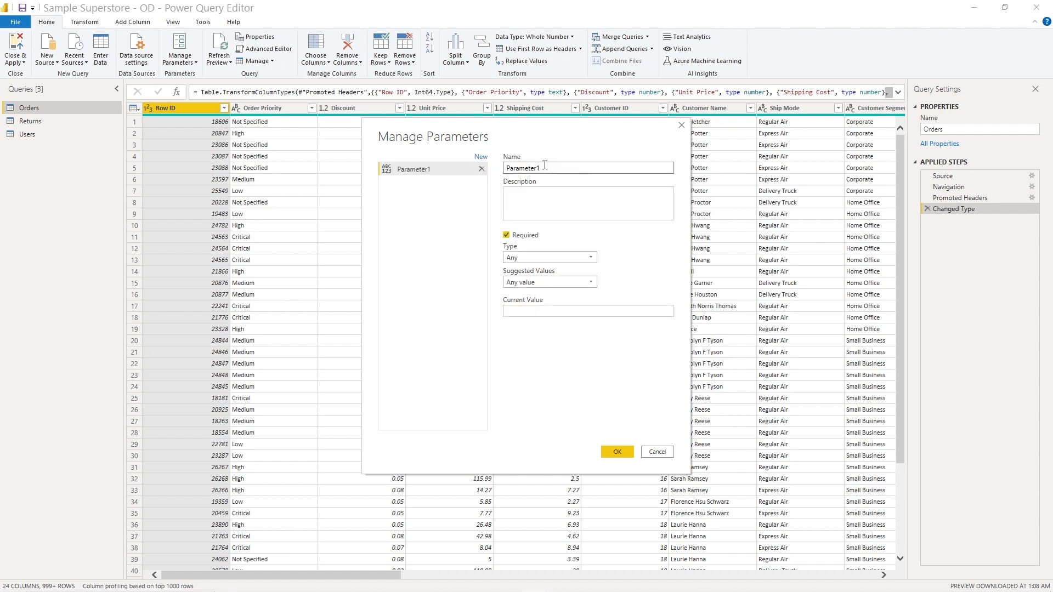
double_click(523, 172)
type("Regions")
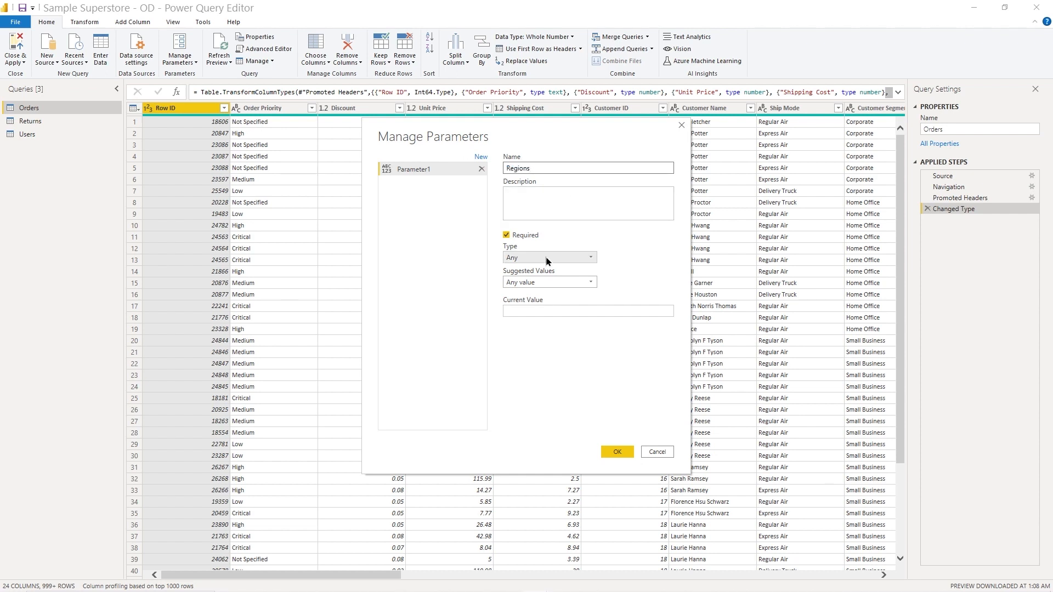
left_click(591, 258)
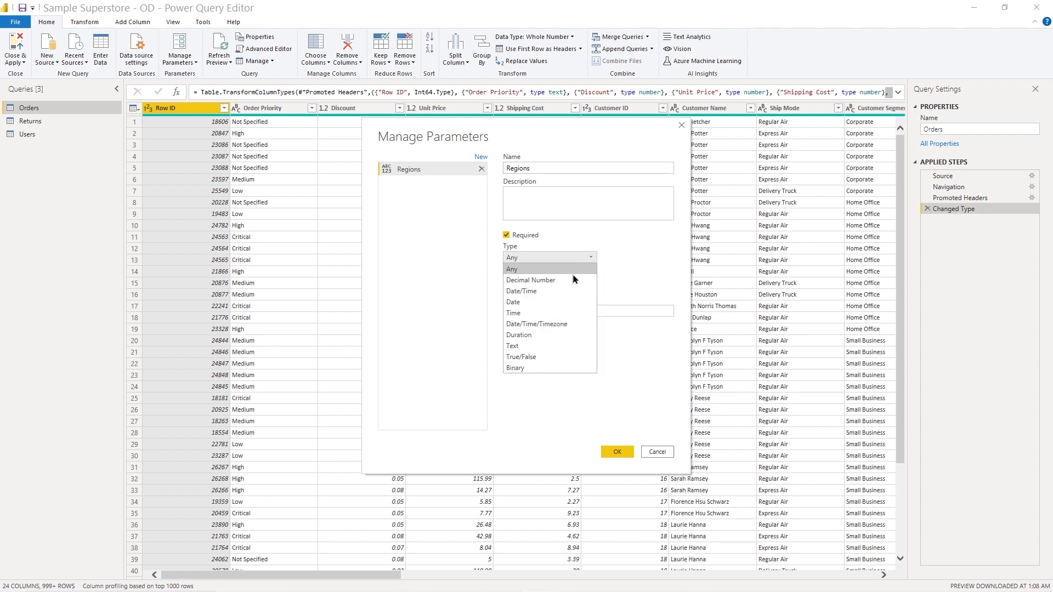
left_click(519, 346)
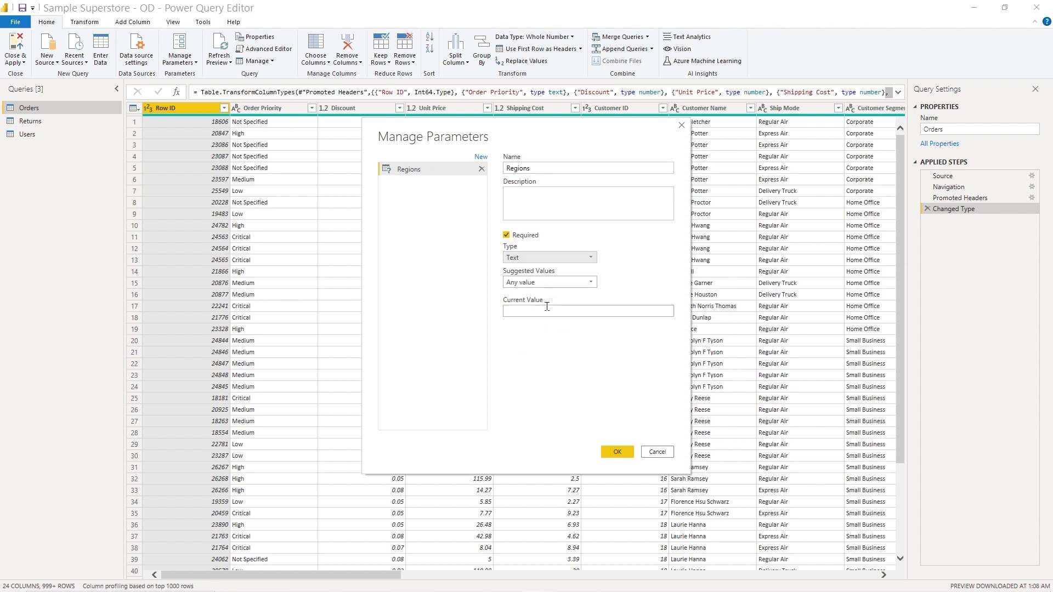
Step: Restrict the Regions parameter's suggested values to a list containing East, Central, South and West
left_click(589, 282)
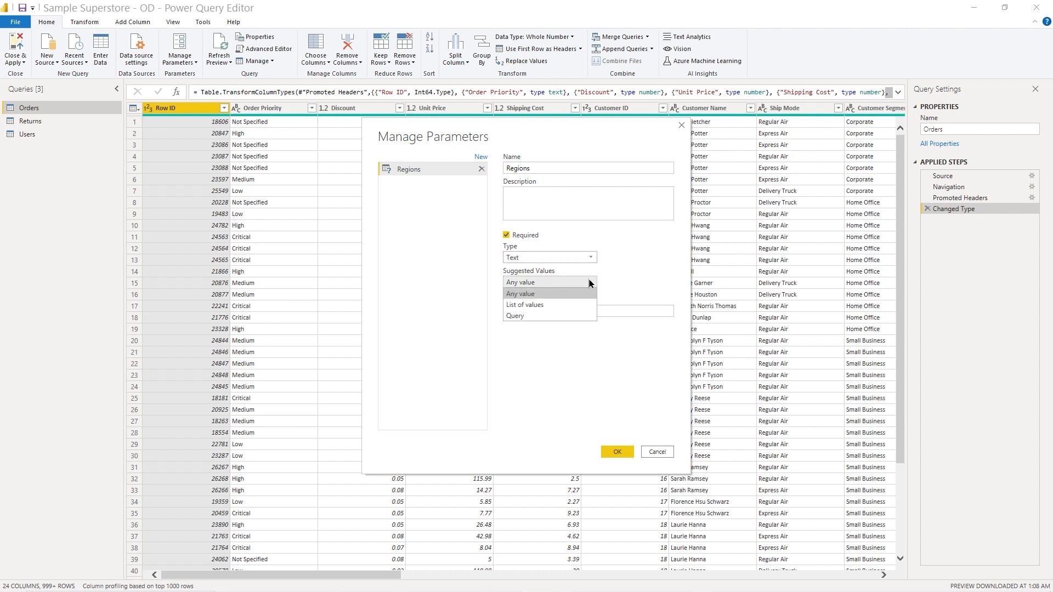
left_click(513, 305)
left_click(529, 311)
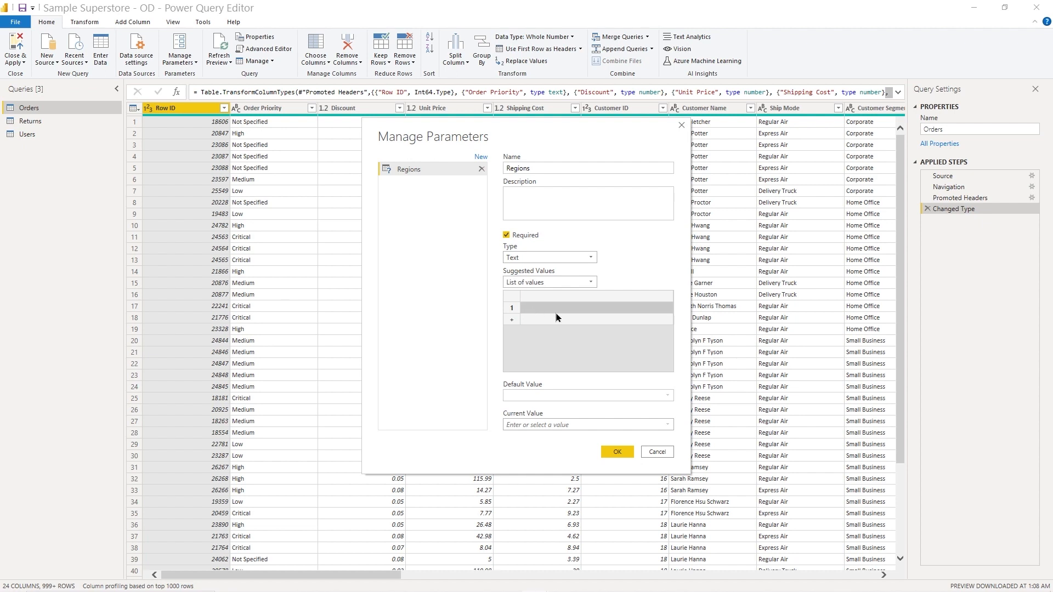
type("East")
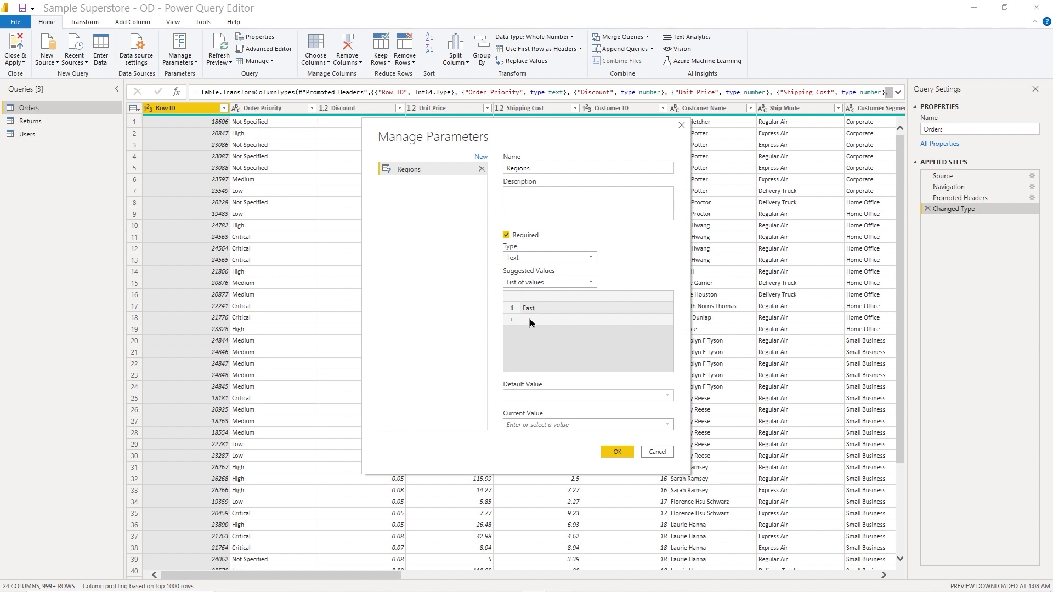
left_click(530, 319)
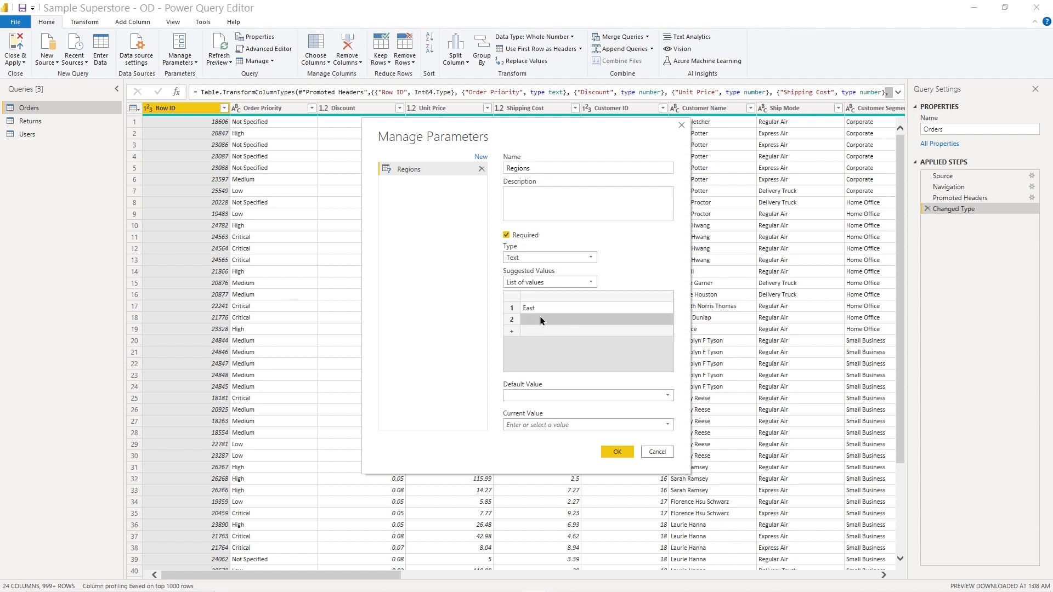
type("Centra")
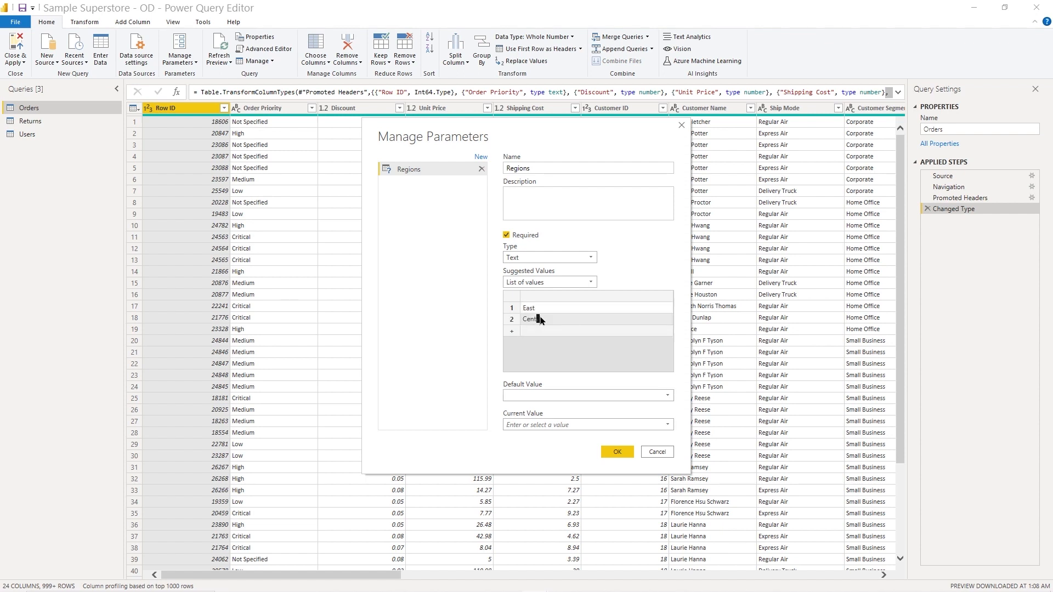
type("l")
left_click(535, 330)
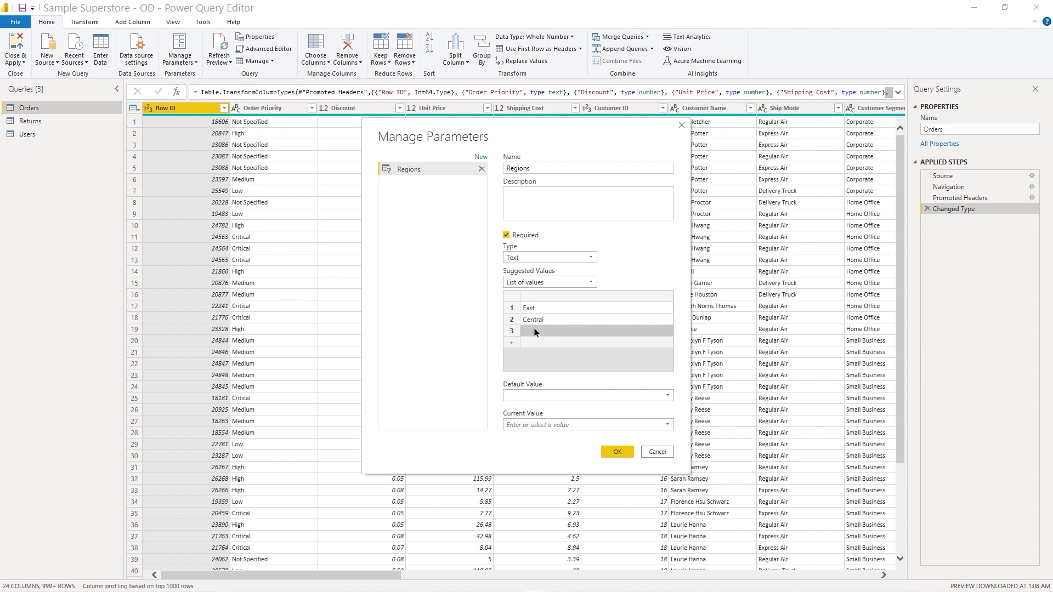
type("South")
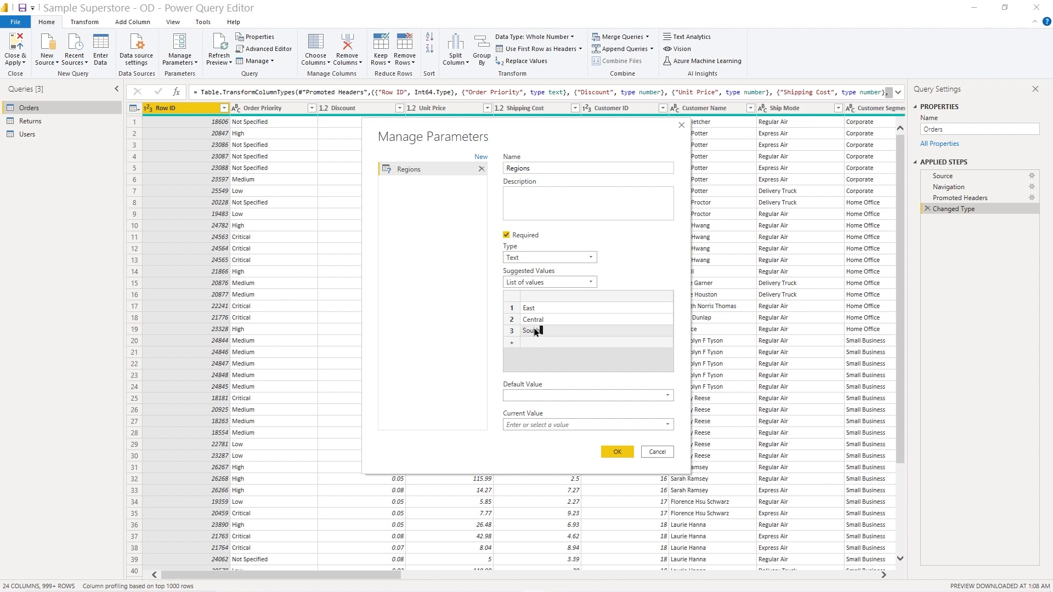
left_click(532, 340)
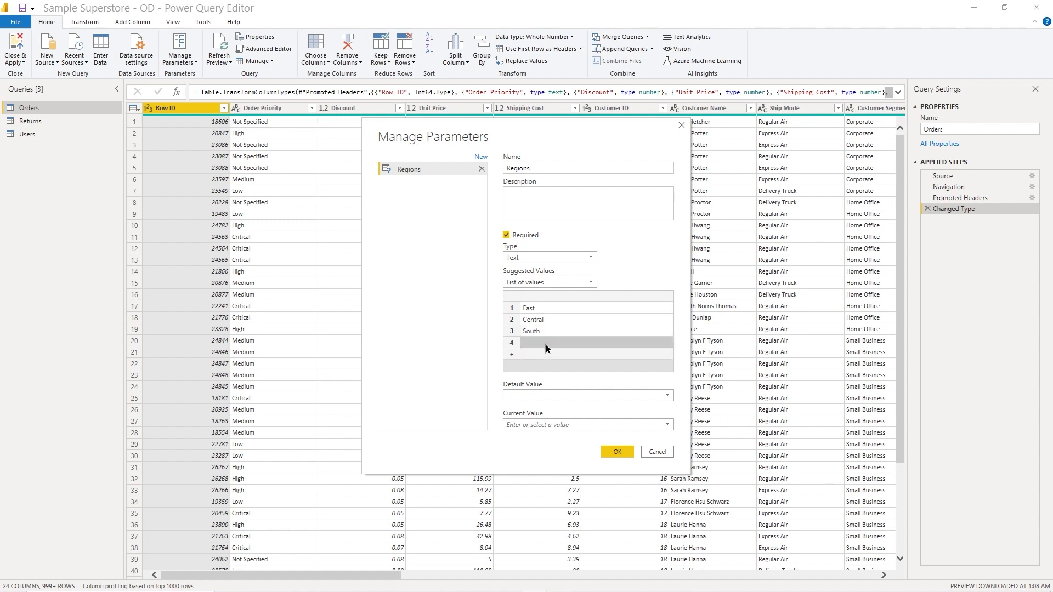
type("West")
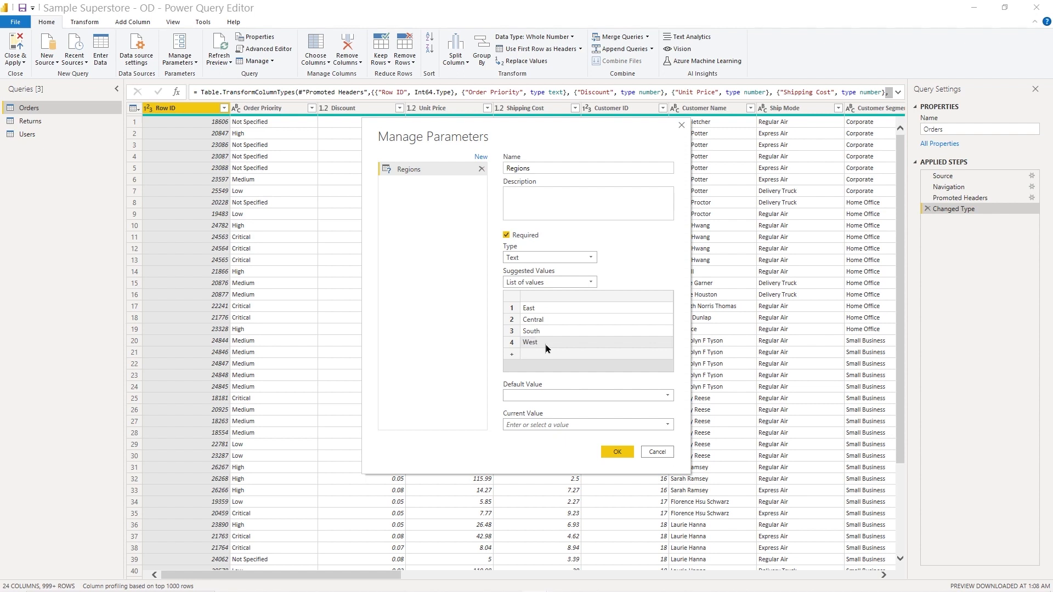
left_click(545, 354)
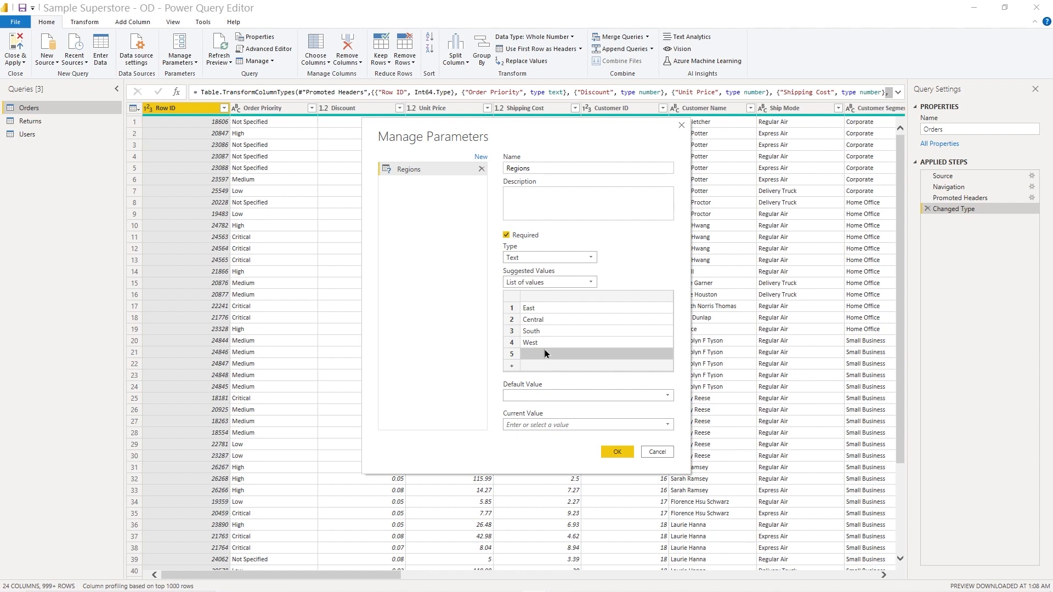
Step: Set the Regions parameter's default and current values to East and save the parameter
left_click(668, 396)
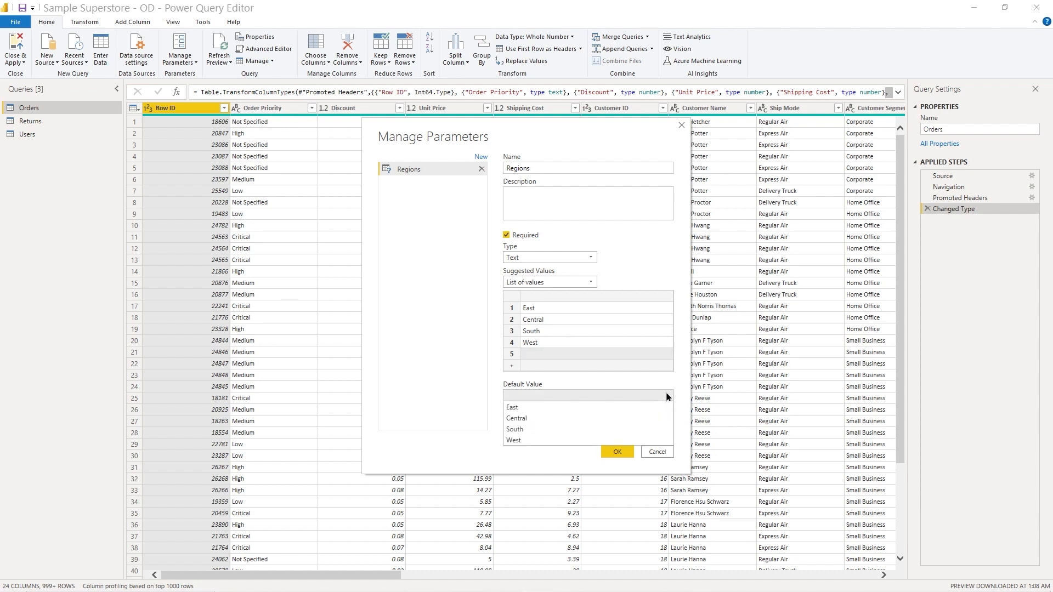
left_click(534, 408)
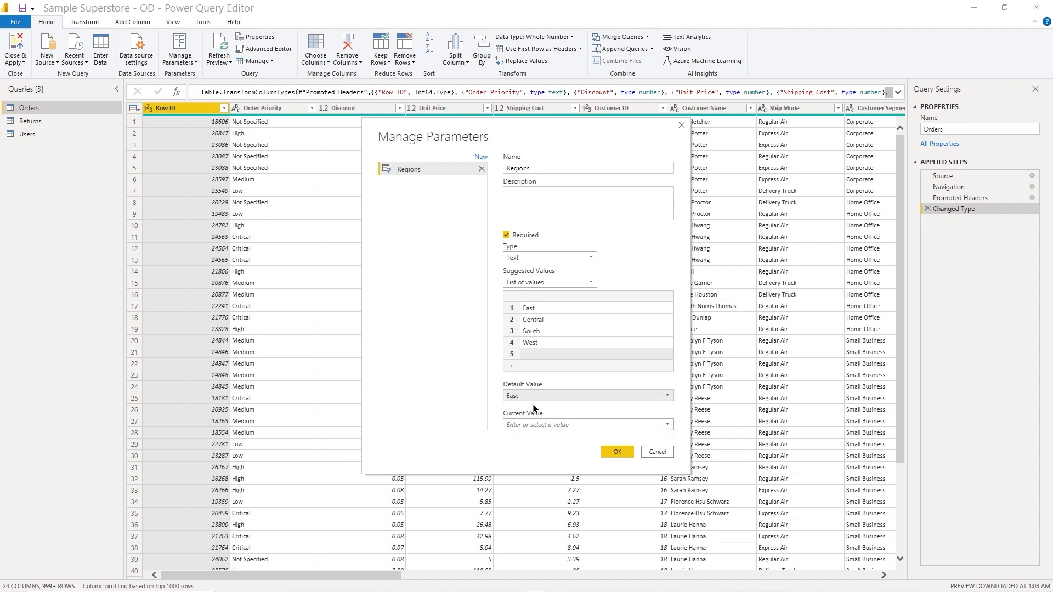
left_click(667, 424)
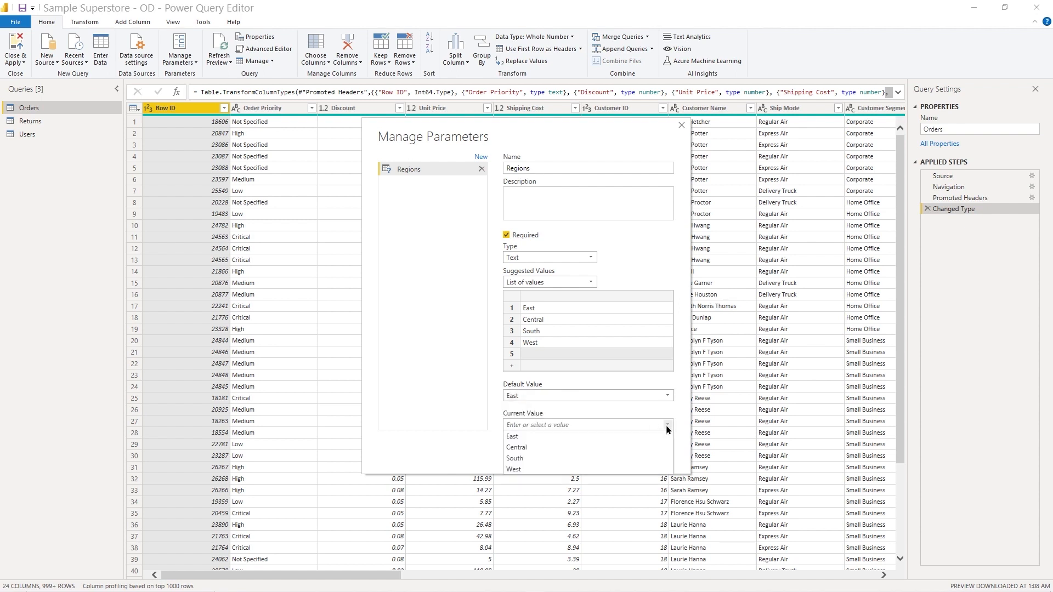
left_click(529, 436)
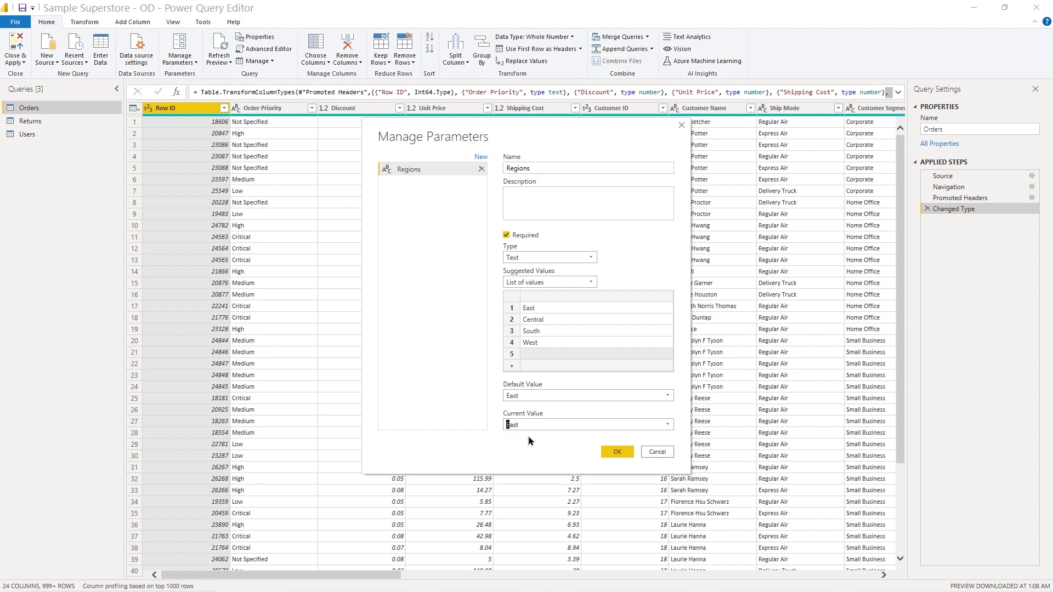
left_click(610, 453)
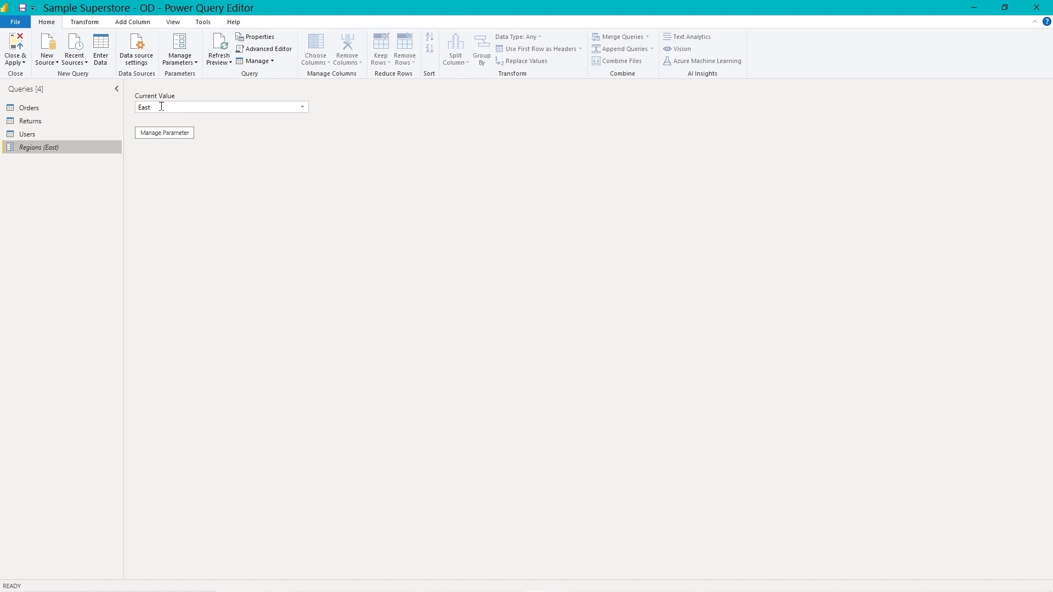
Step: Turn on the option to always allow parameters and open the Orders query
left_click(176, 25)
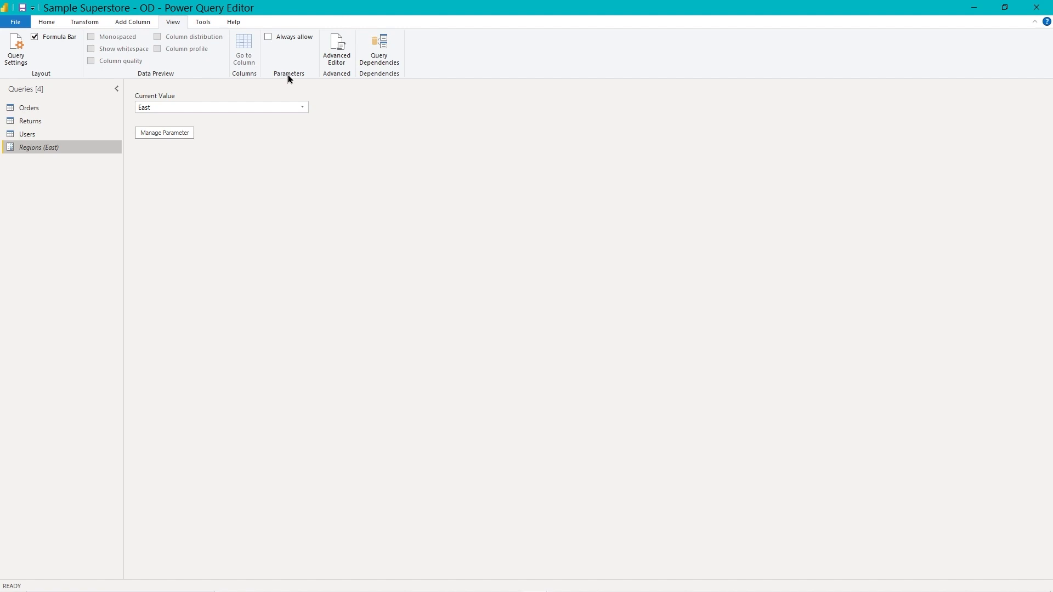
left_click(268, 39)
left_click(28, 108)
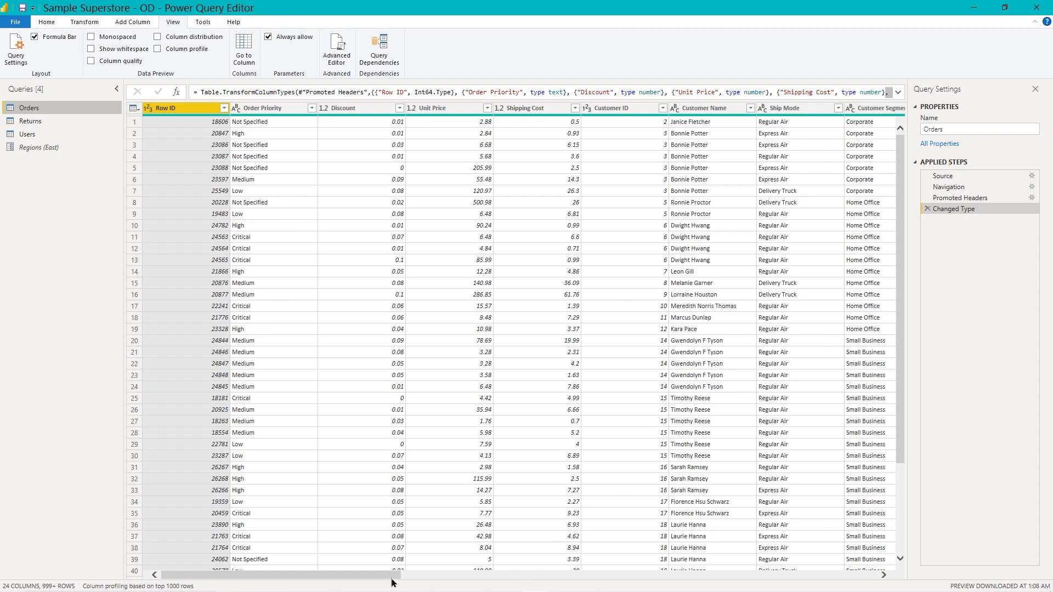
Step: Filter the Orders query to keep rows where Region equals the Regions parameter
left_click_drag(395, 575, 707, 580)
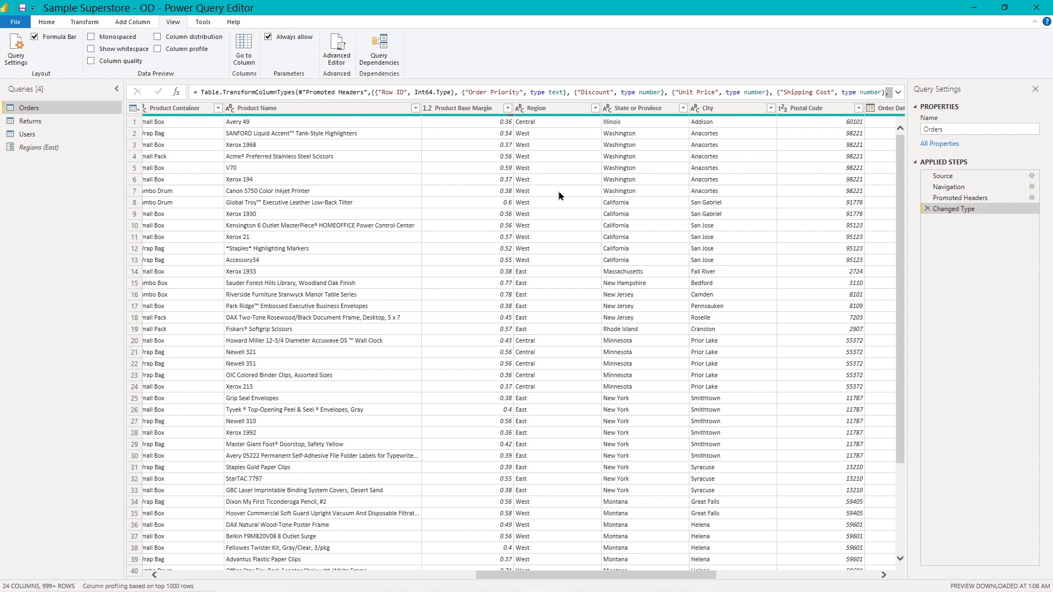
left_click(594, 109)
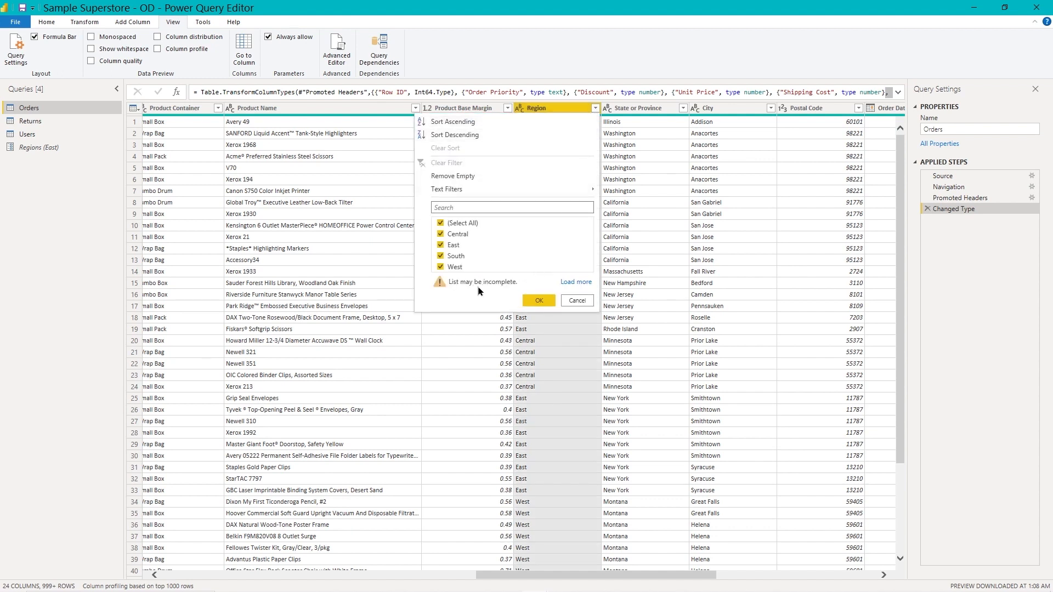
left_click(572, 283)
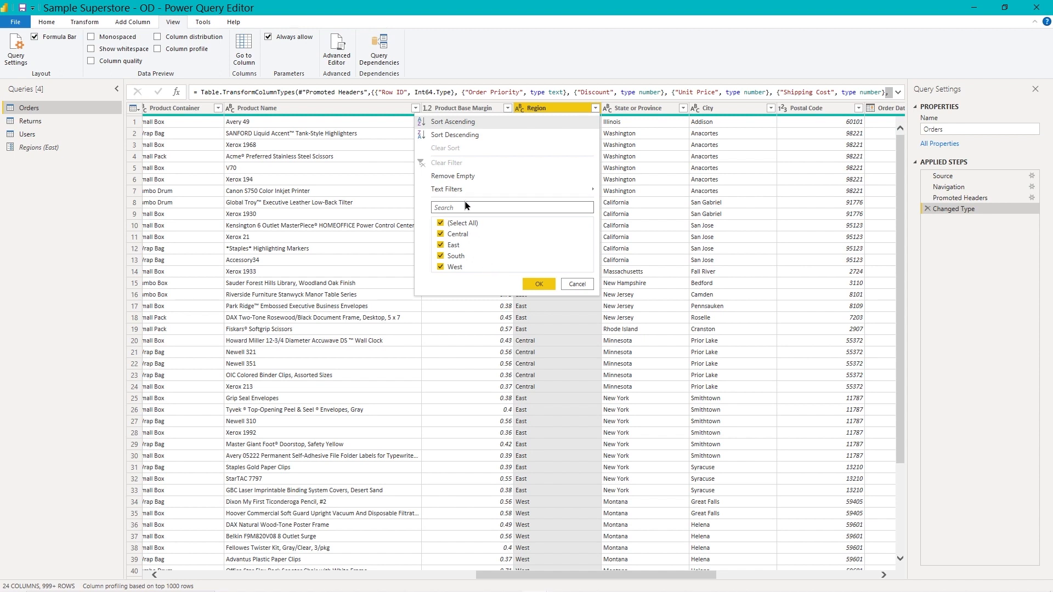
mouse_move(457, 193)
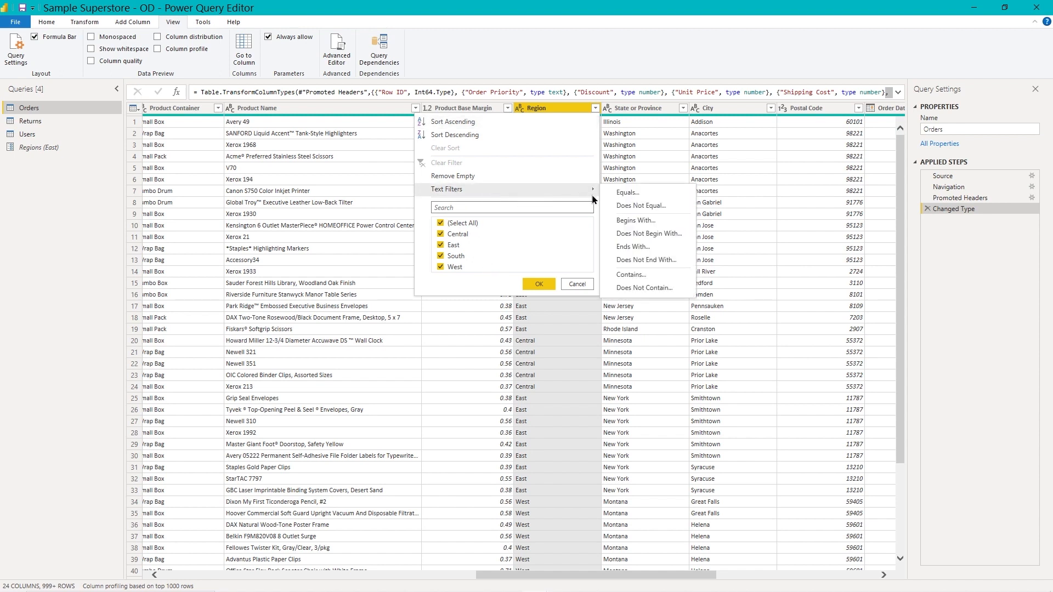
left_click(625, 193)
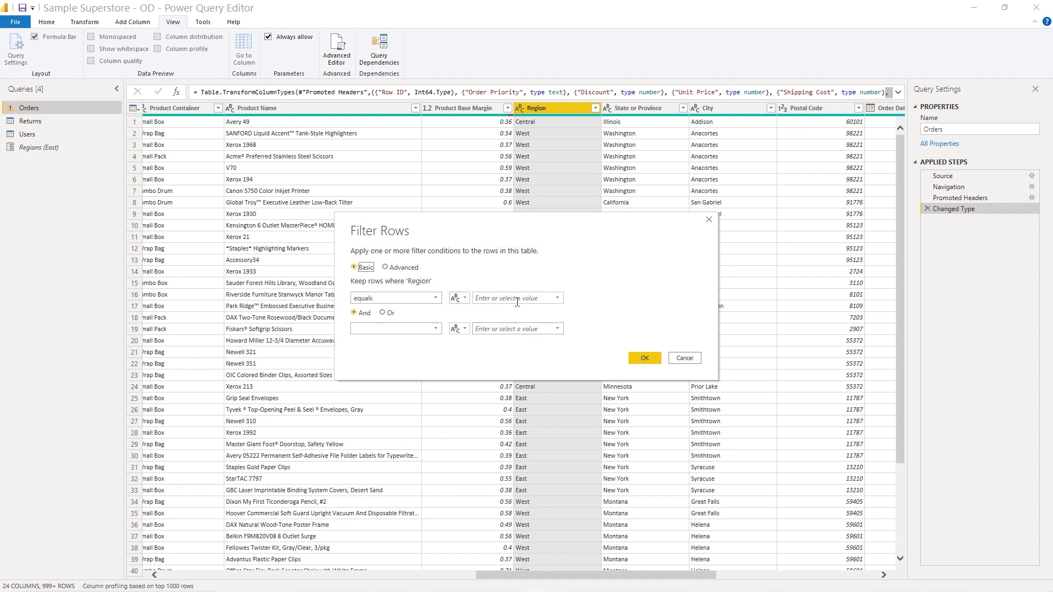
left_click(459, 298)
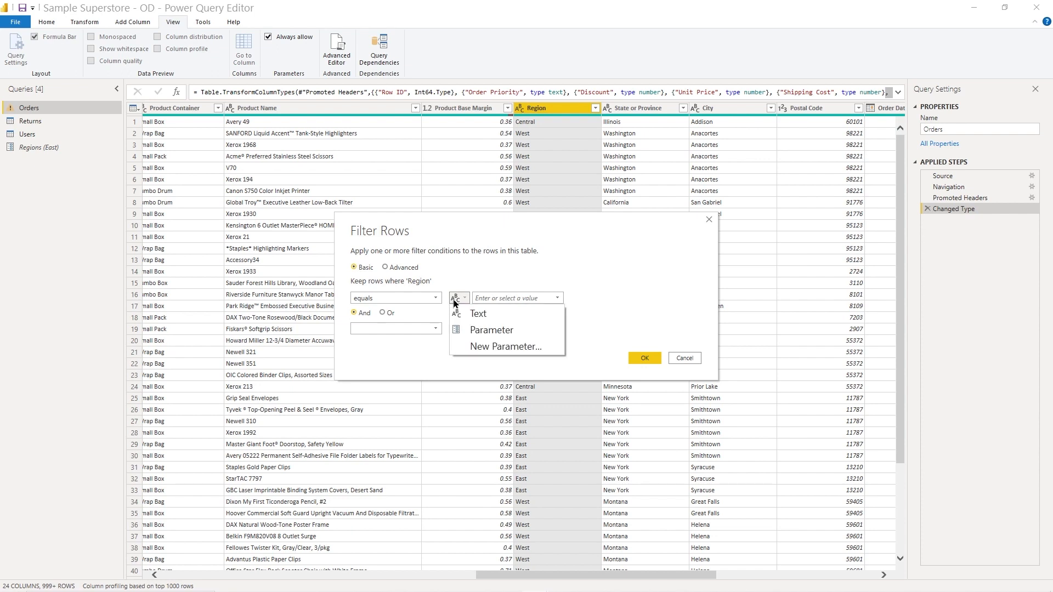
left_click(461, 329)
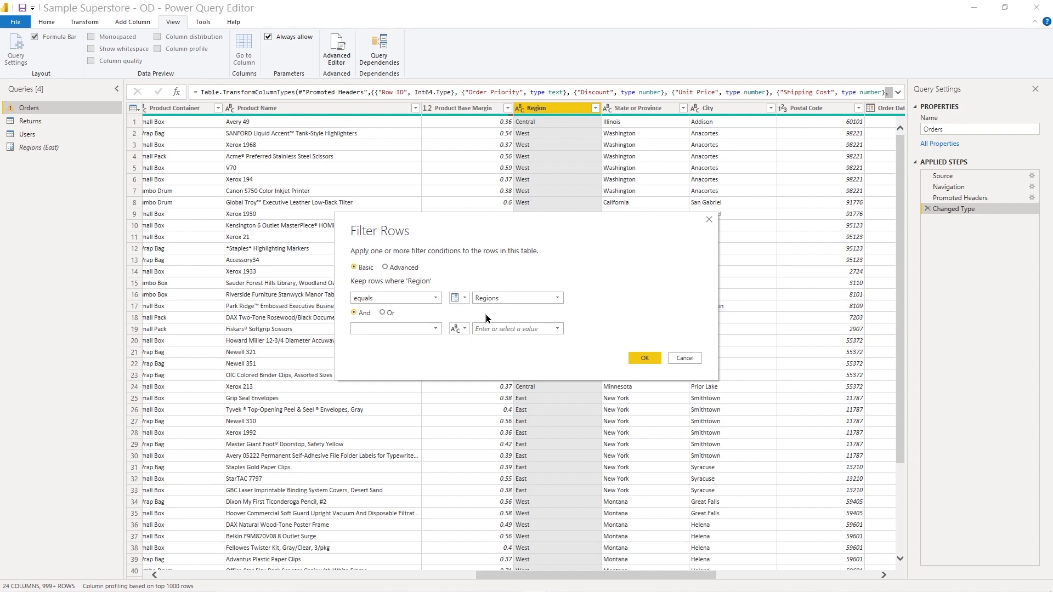
left_click(645, 358)
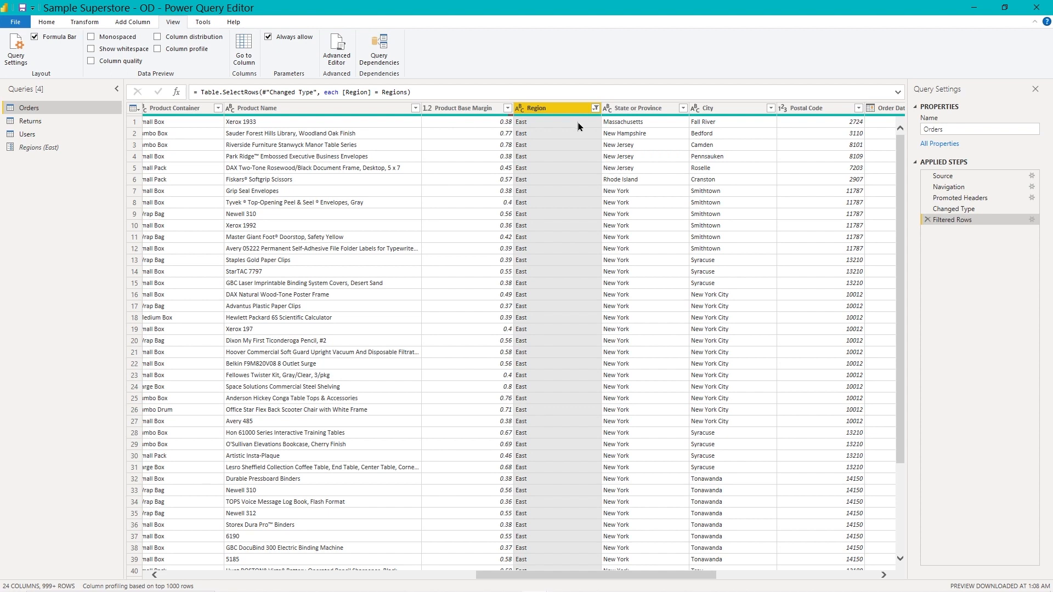
Step: Apply the query changes and close Power Query Editor to return to Power BI Desktop
left_click(48, 23)
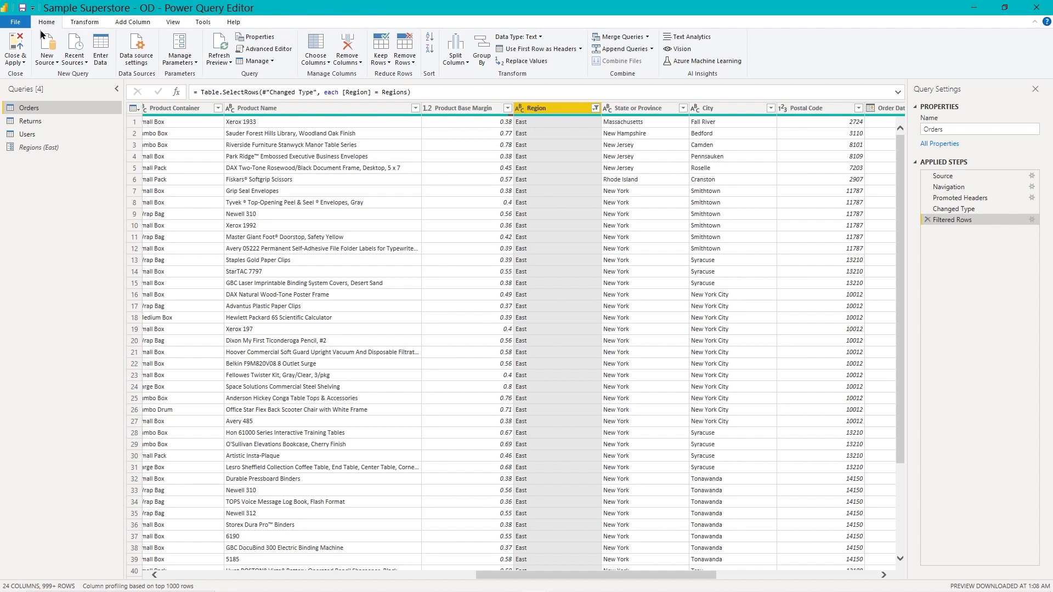
left_click(16, 47)
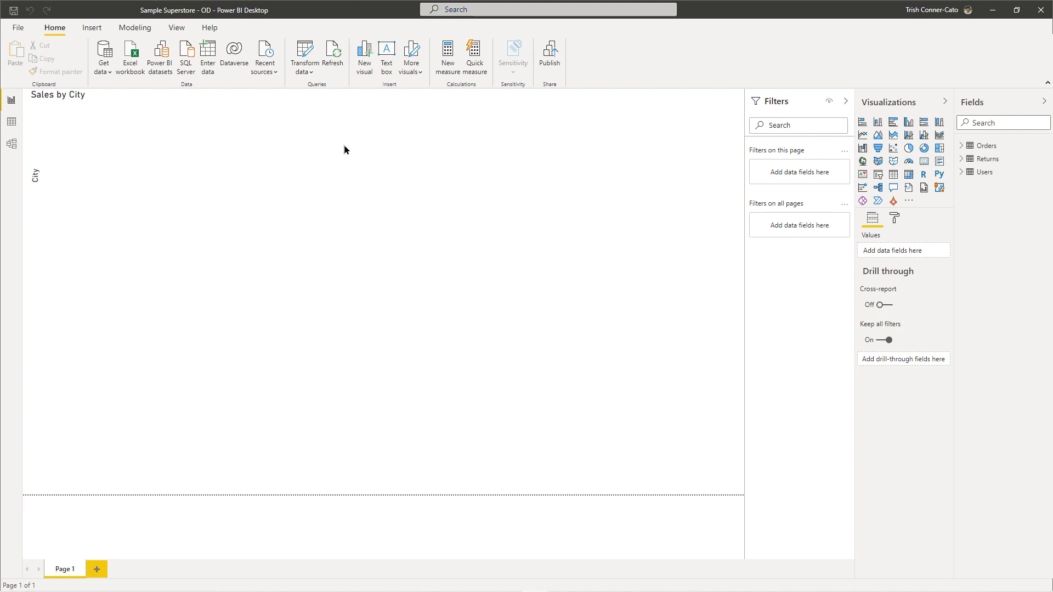
Step: Publish the report to the Power BI Video workspace, saving the changes and replacing the existing Sample Superstore - OD dataset
left_click(549, 62)
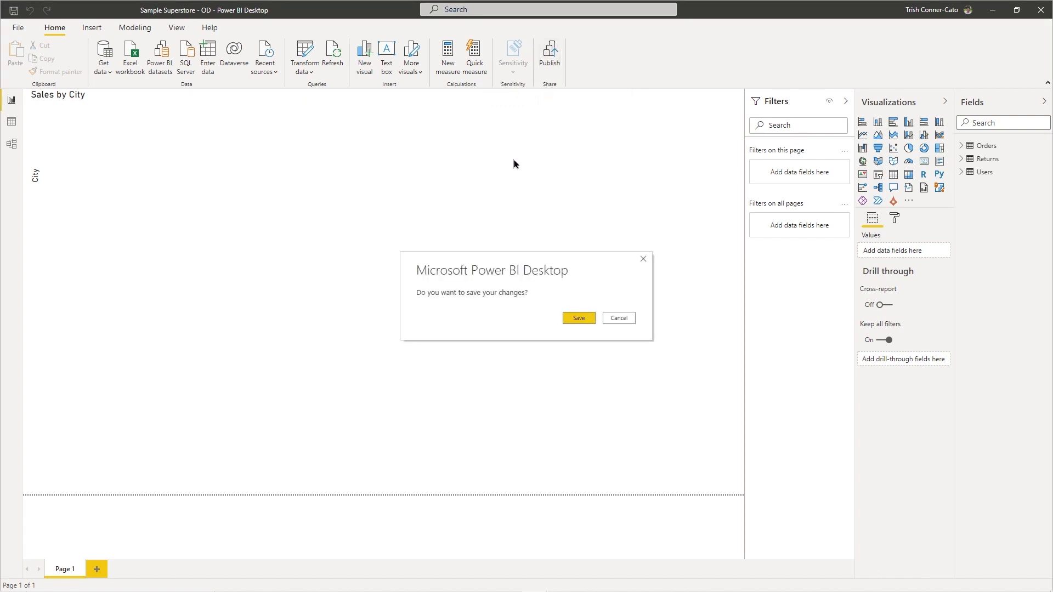
left_click(570, 319)
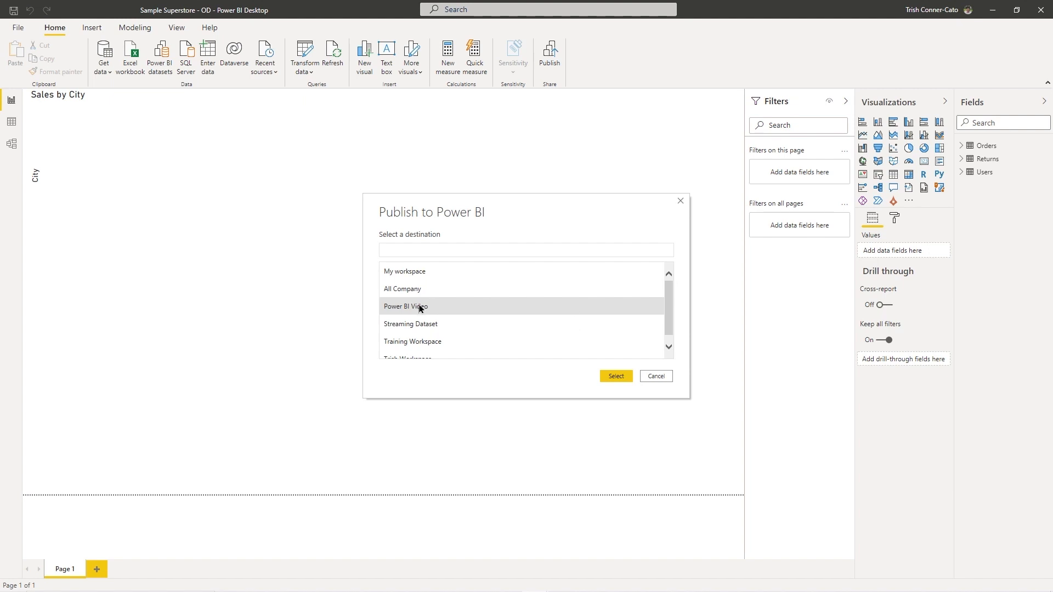
left_click(420, 308)
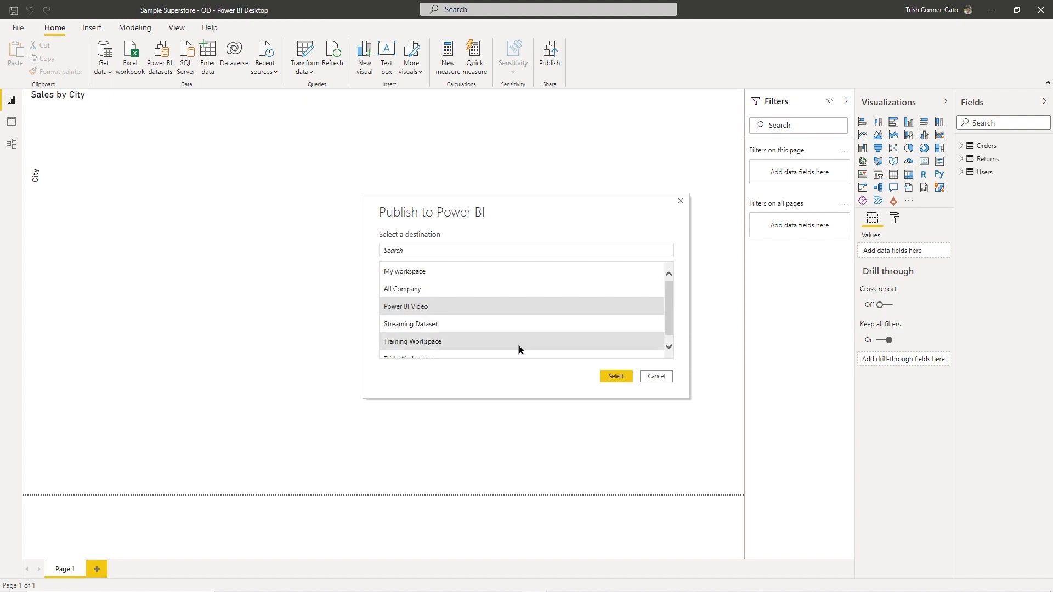
left_click(615, 376)
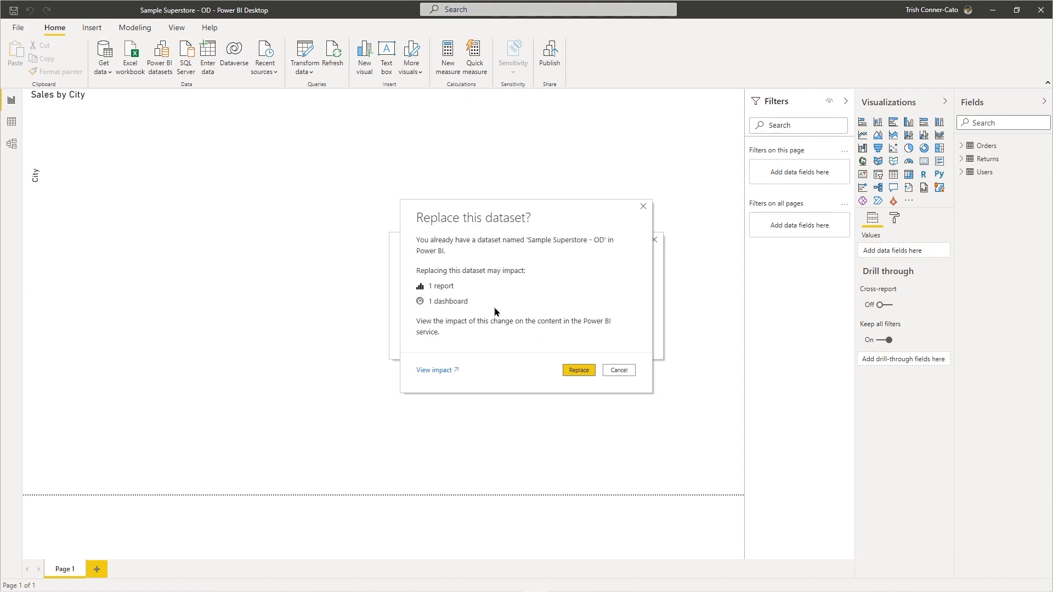
left_click(573, 371)
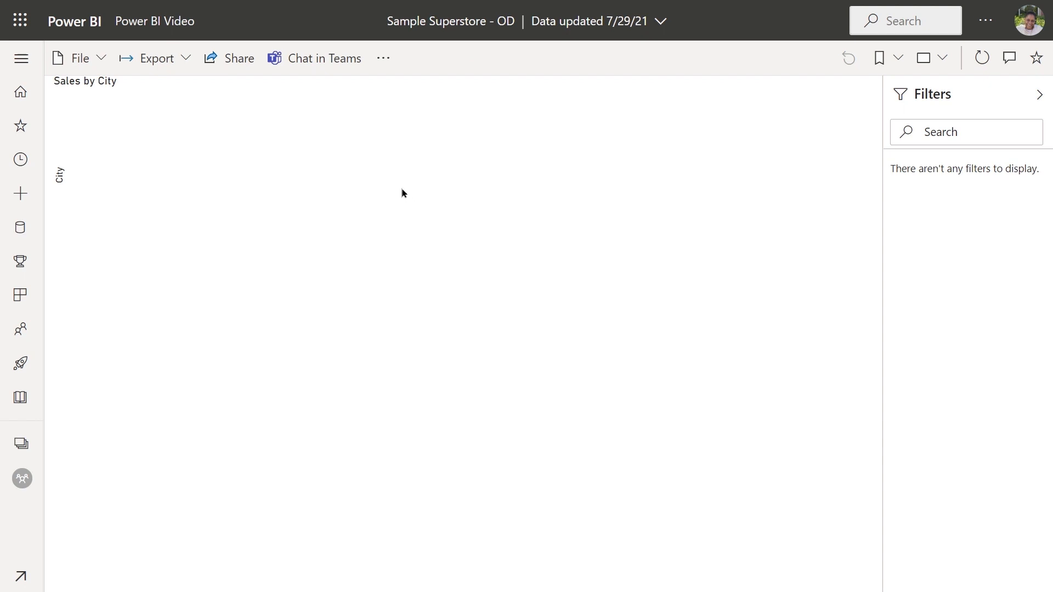
Step: In the Power BI service, put the published Sample Superstore - OD report into edit mode and add a new page
left_click(383, 62)
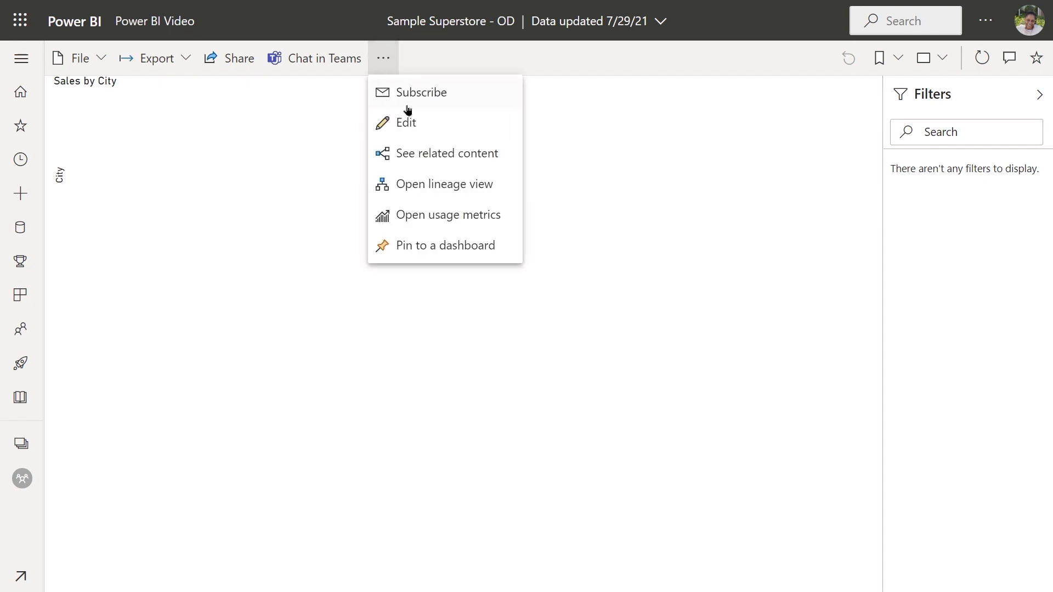
left_click(406, 122)
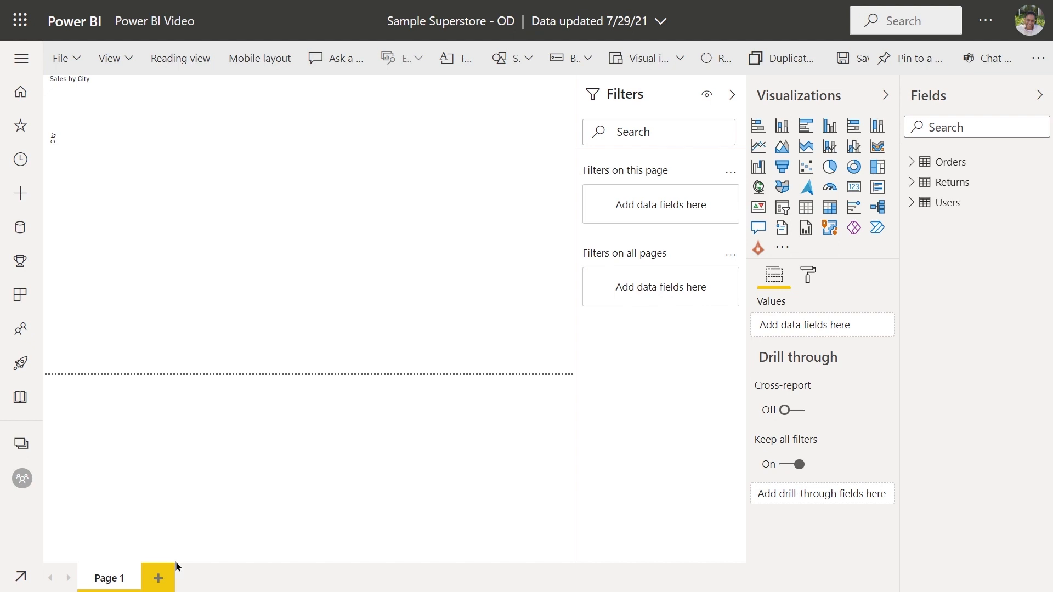
left_click(158, 578)
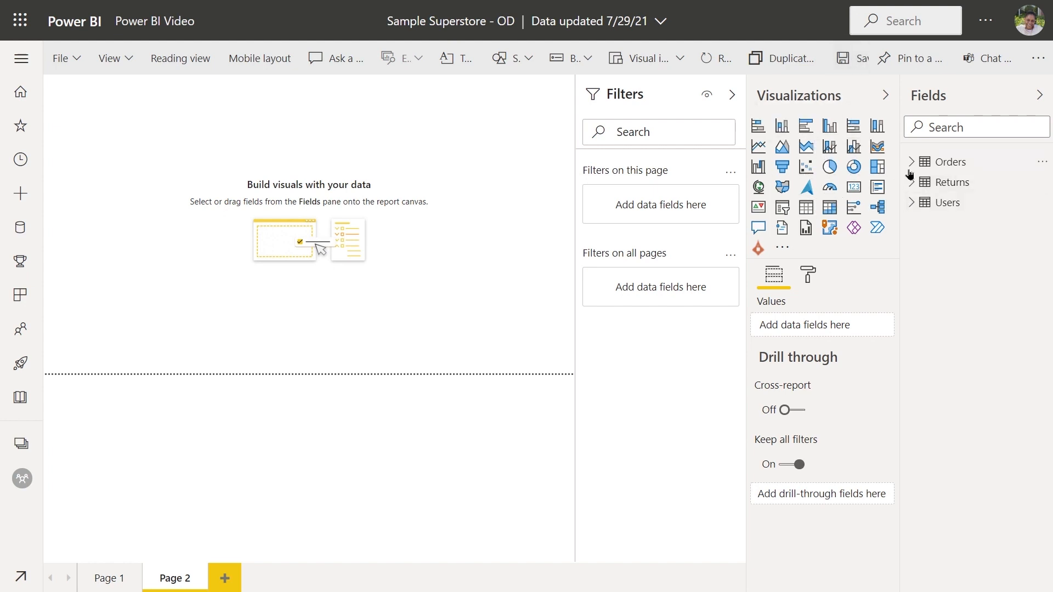
Step: Build a table on the new page from the Region and Sales fields of Orders
left_click(912, 162)
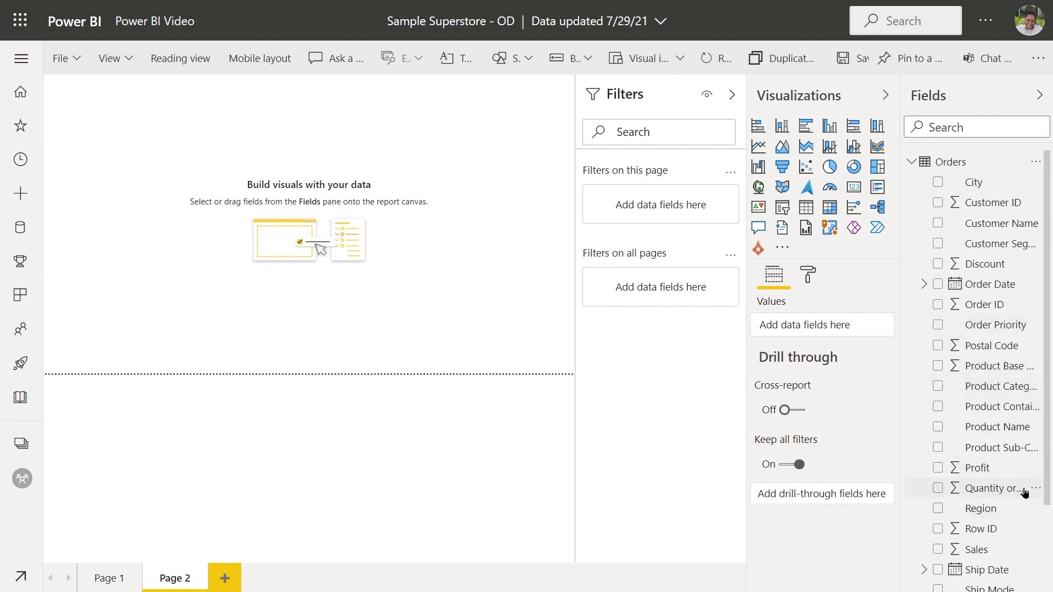
scroll(1024, 492, "down", 2)
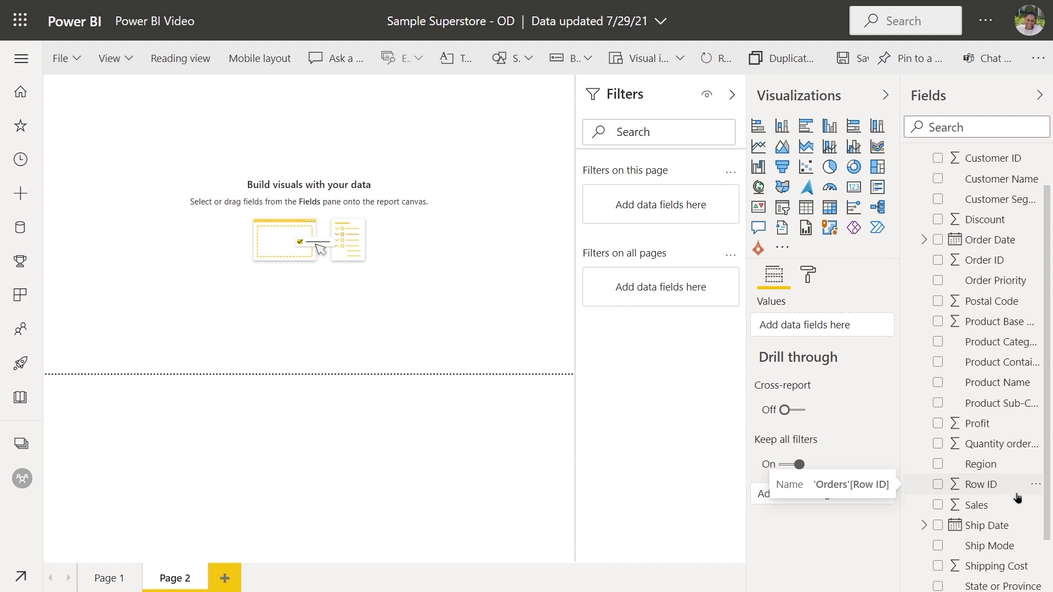
scroll(1017, 498, "down", 3)
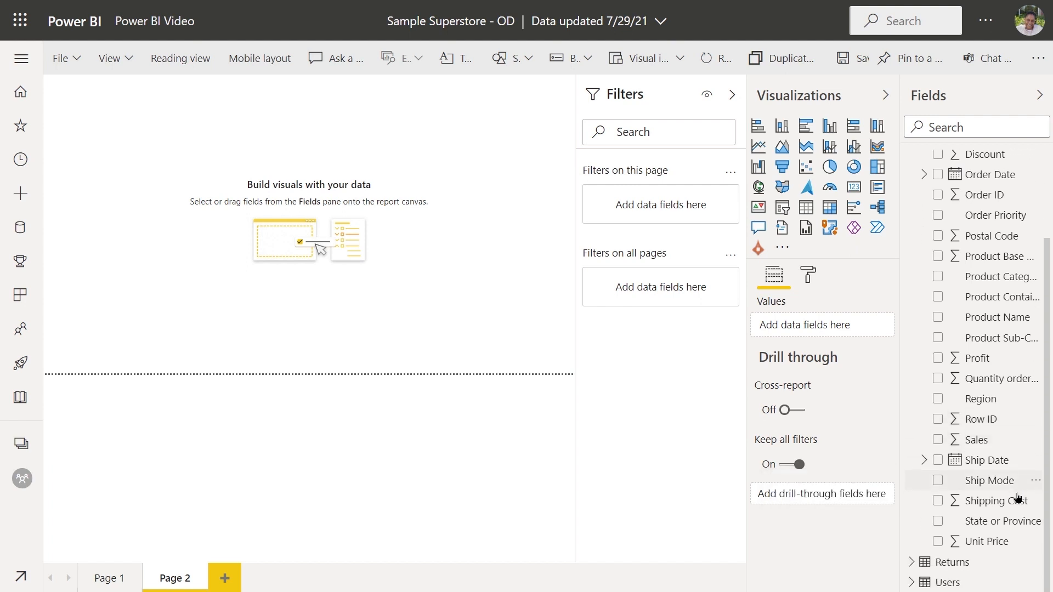
scroll(1017, 498, "up", 2)
scroll(1016, 497, "up", 2)
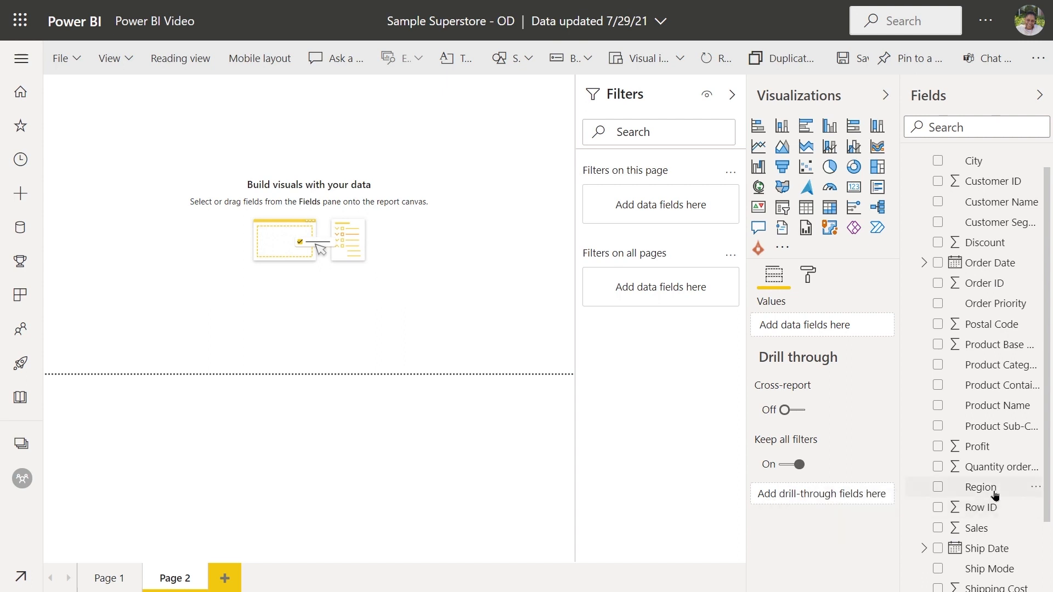
left_click_drag(991, 493, 164, 169)
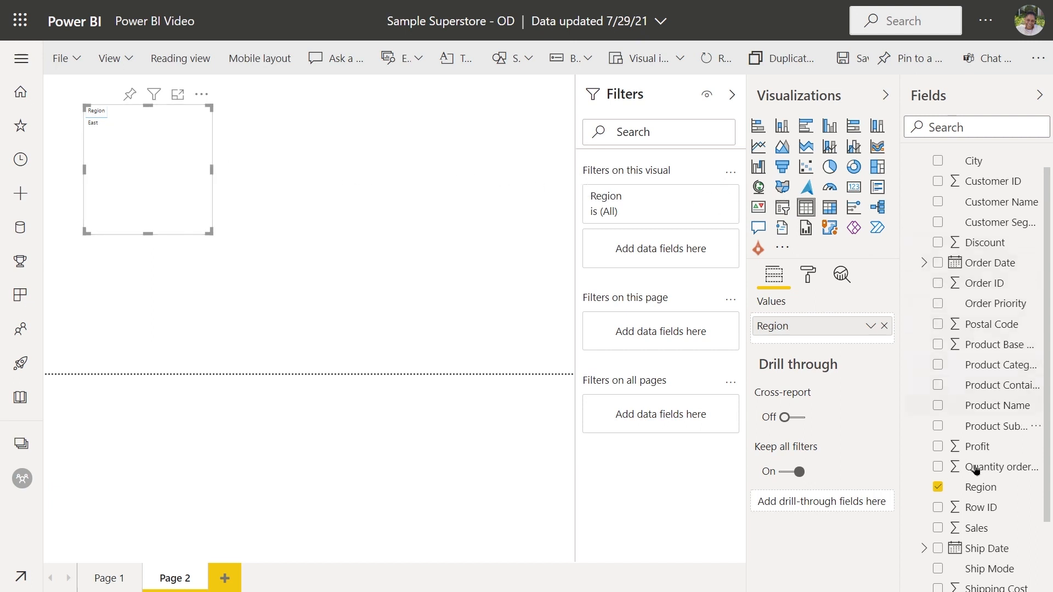
left_click_drag(980, 531, 171, 131)
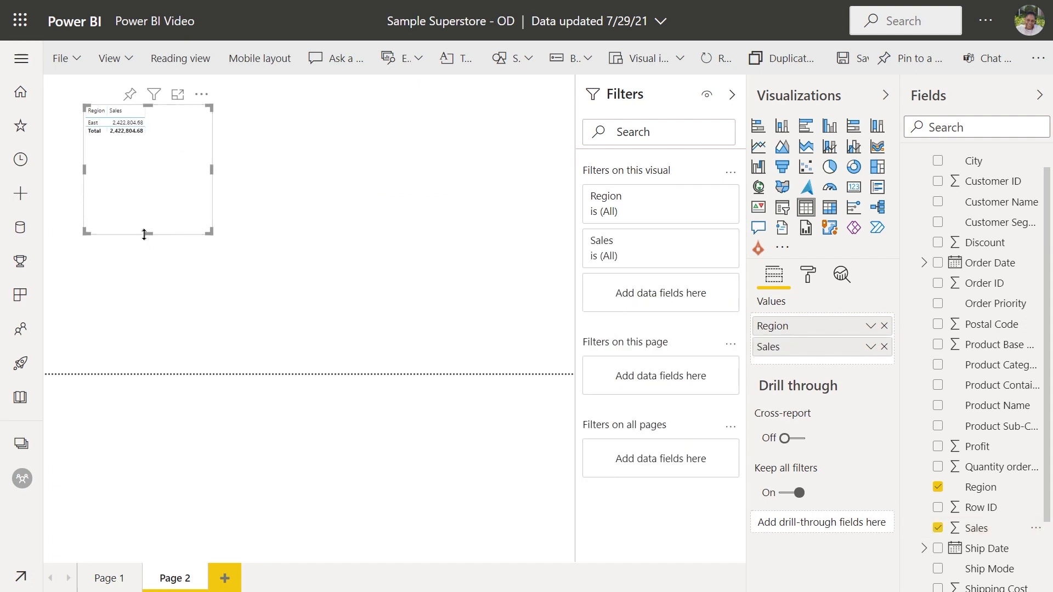
Step: Shorten the Region and Sales table to fit its rows and save the report
left_click_drag(145, 231, 149, 147)
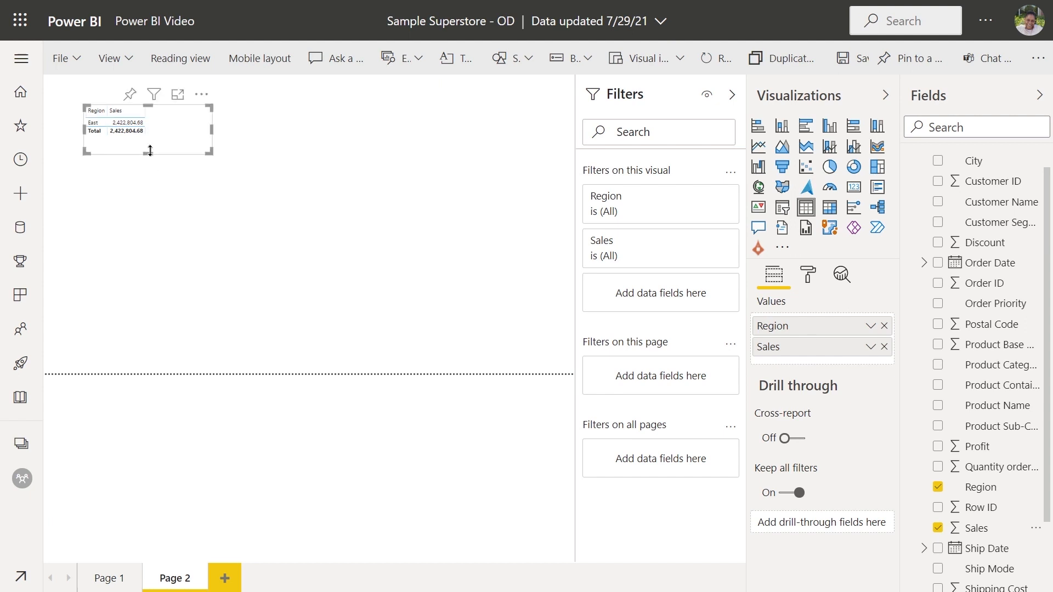
left_click(72, 61)
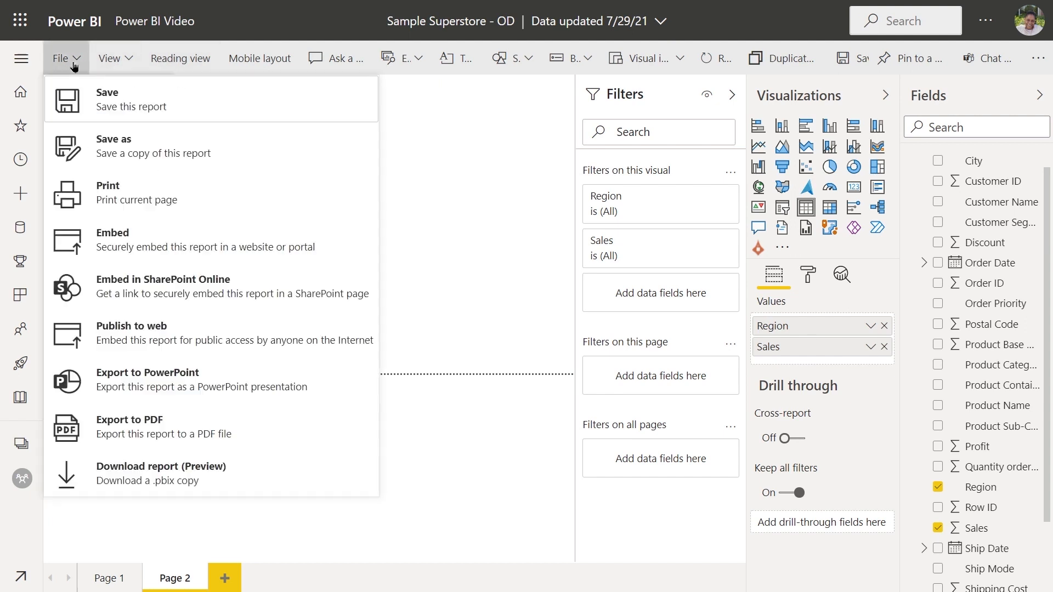
left_click(77, 99)
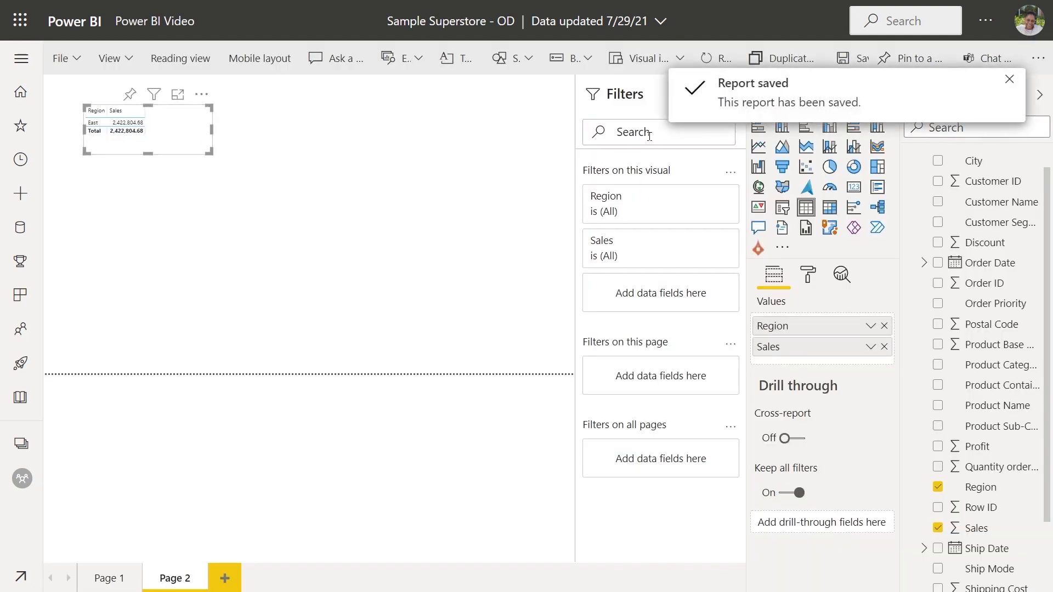
Step: In the settings of the Sample Superstore - OD dataset, set the Regions parameter to West and apply it
left_click(20, 480)
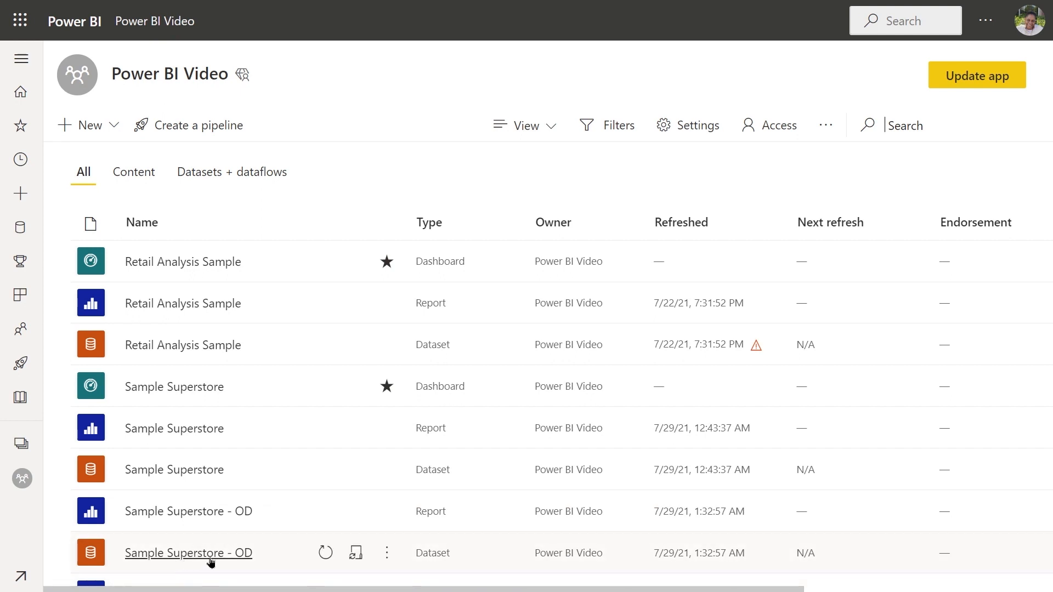
left_click(383, 553)
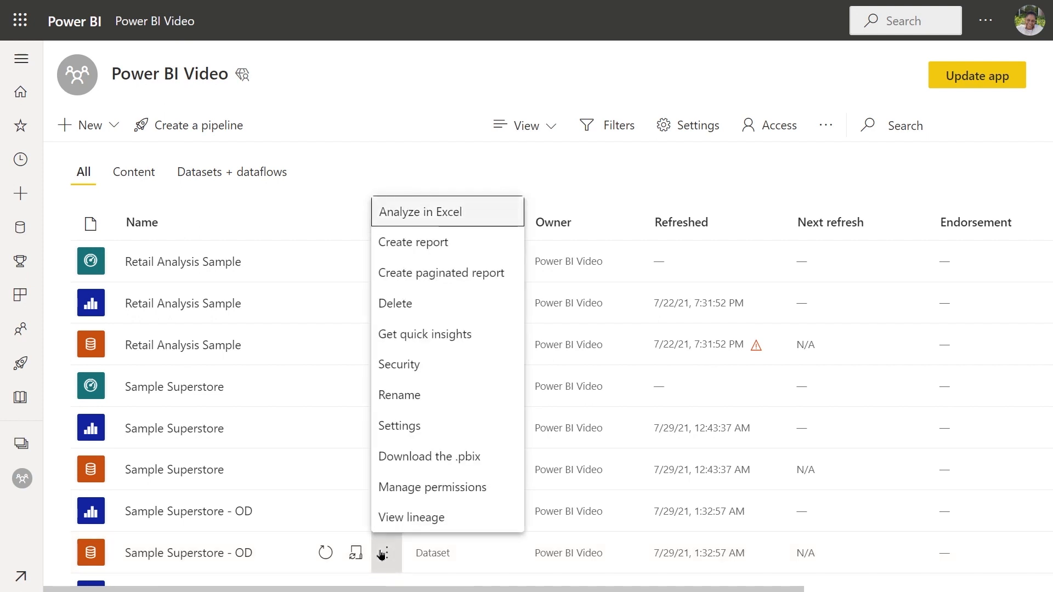
left_click(403, 426)
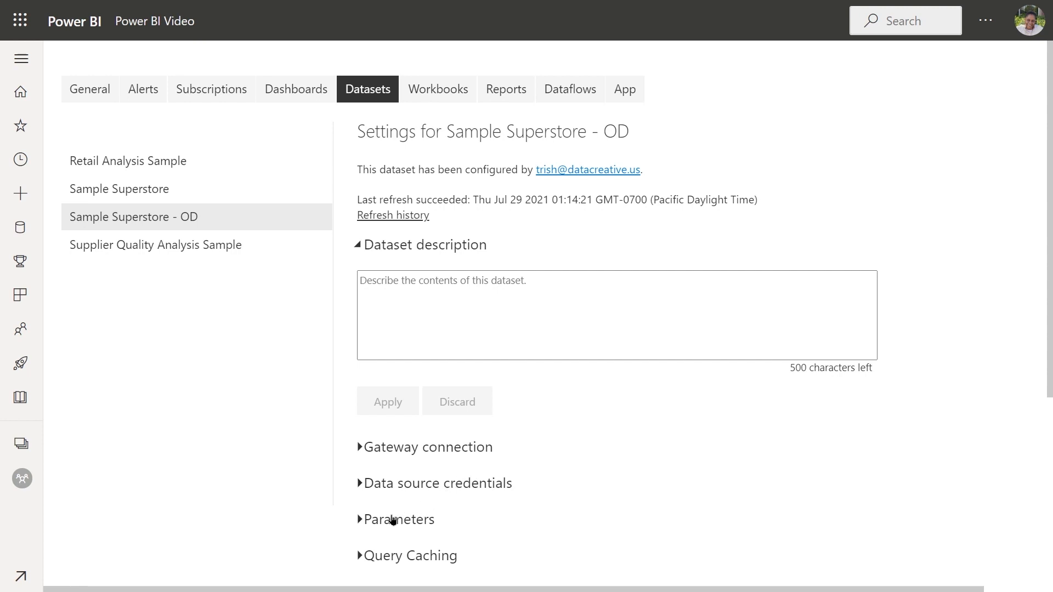
left_click(359, 519)
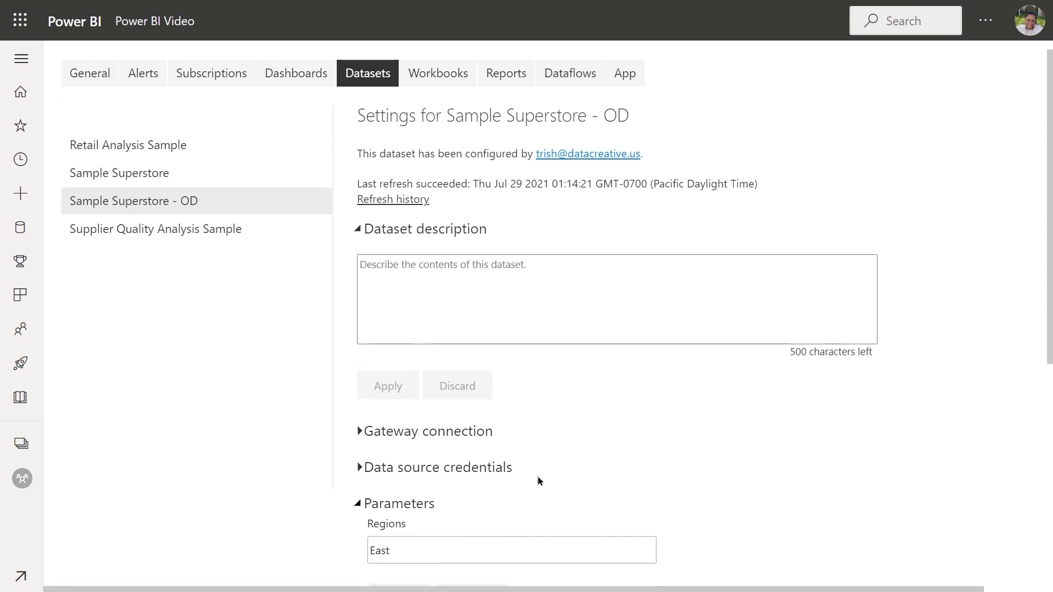
scroll(537, 476, "down", 3)
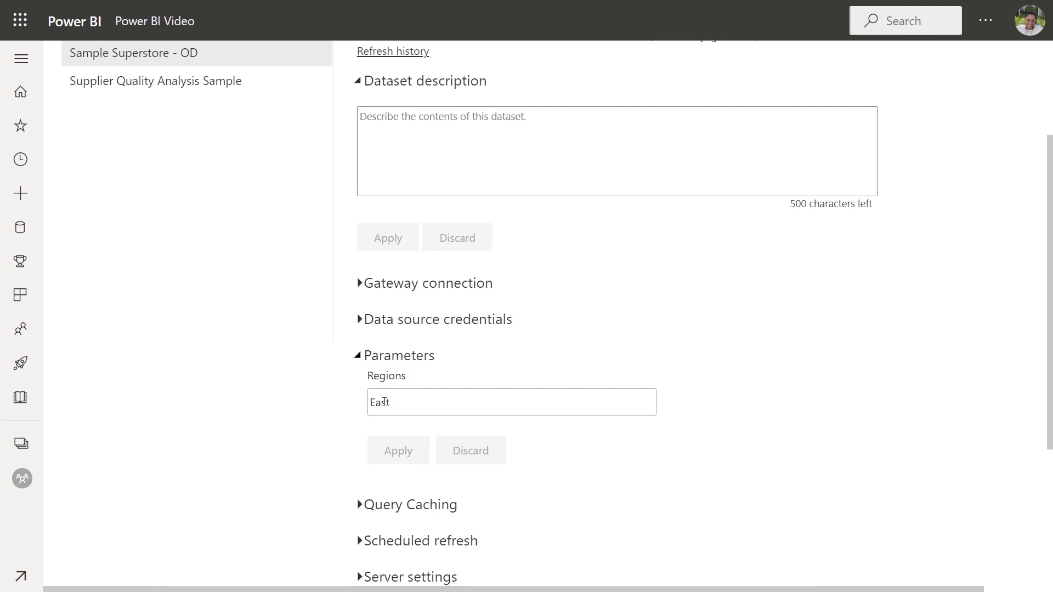
double_click(385, 402)
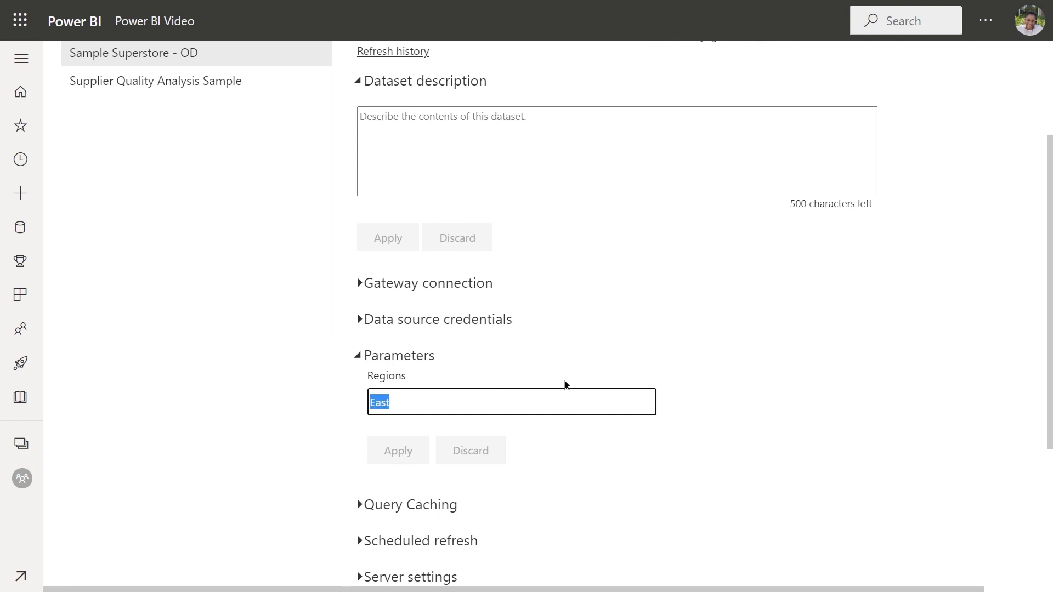
type("West")
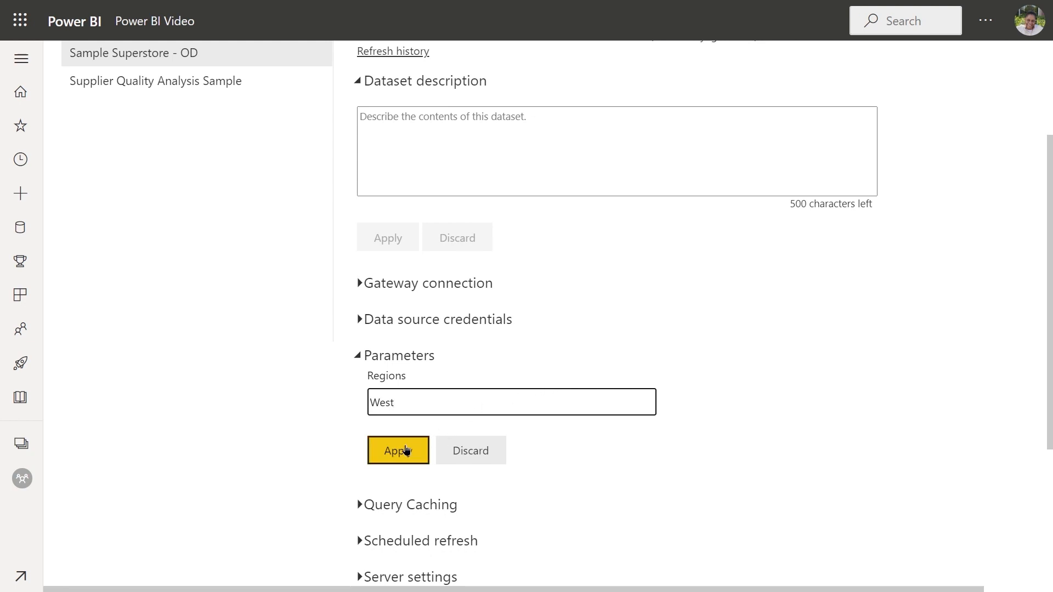
left_click(405, 451)
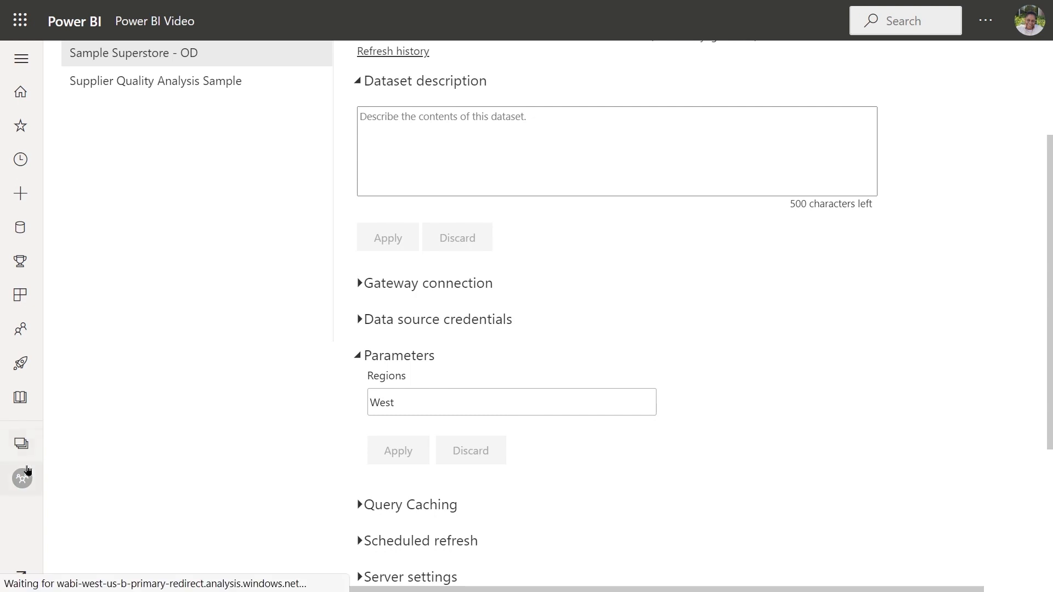
Step: Check the region table in the Sample Superstore - OD report, and refresh its dataset from the Power BI Video workspace
left_click(20, 478)
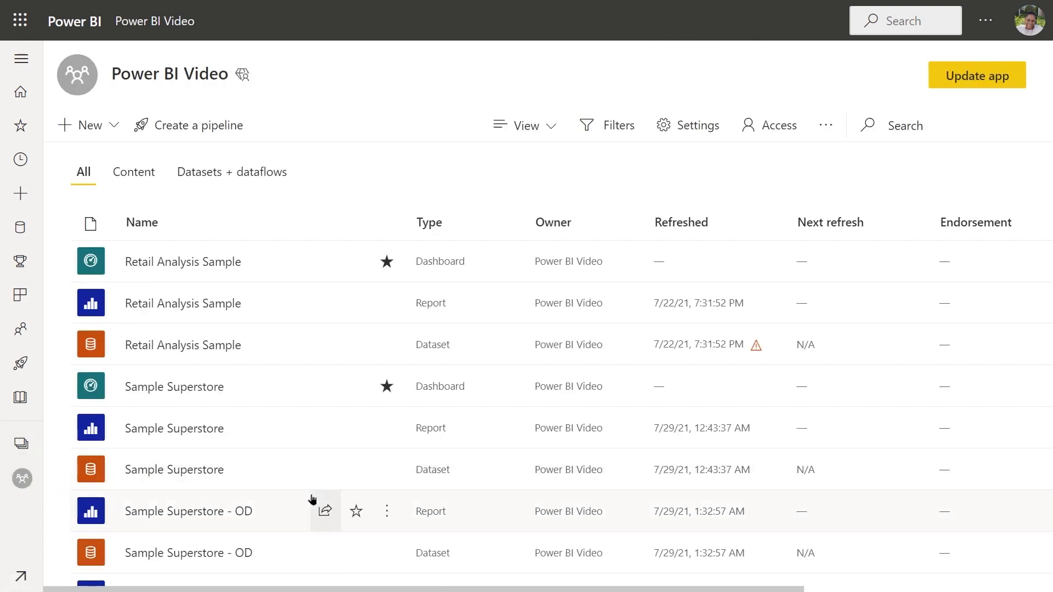
left_click(220, 515)
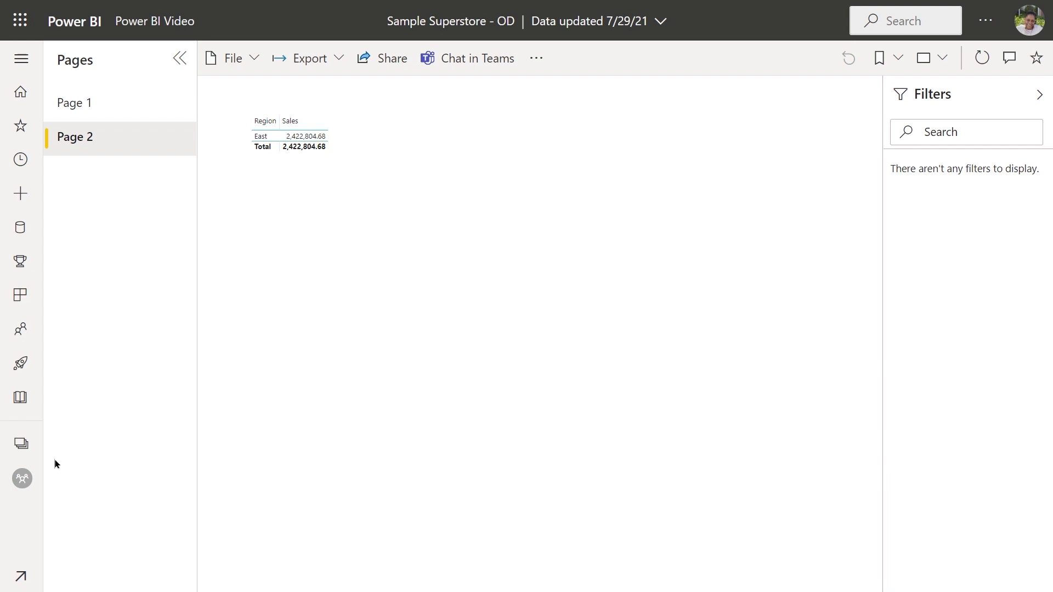
left_click(24, 481)
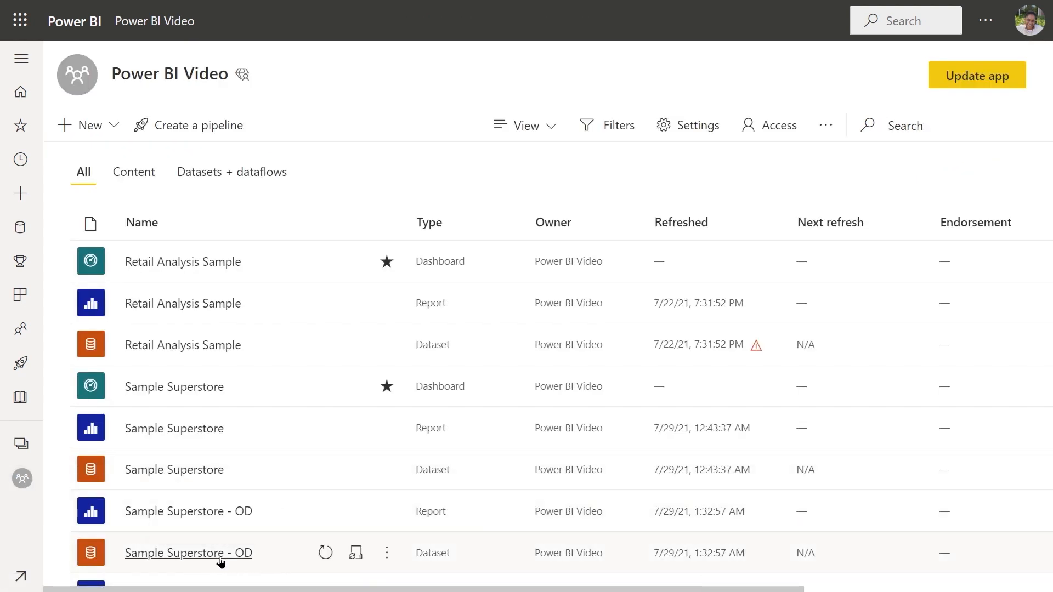
left_click(324, 553)
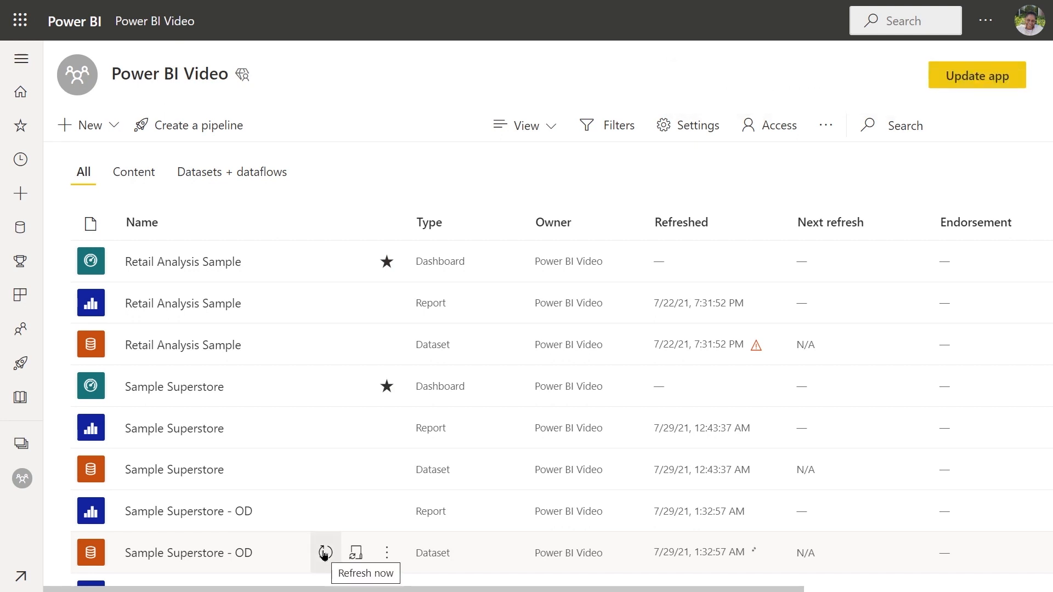
Step: Reopen the Sample Superstore - OD report and refresh its visuals with the latest data
left_click(230, 519)
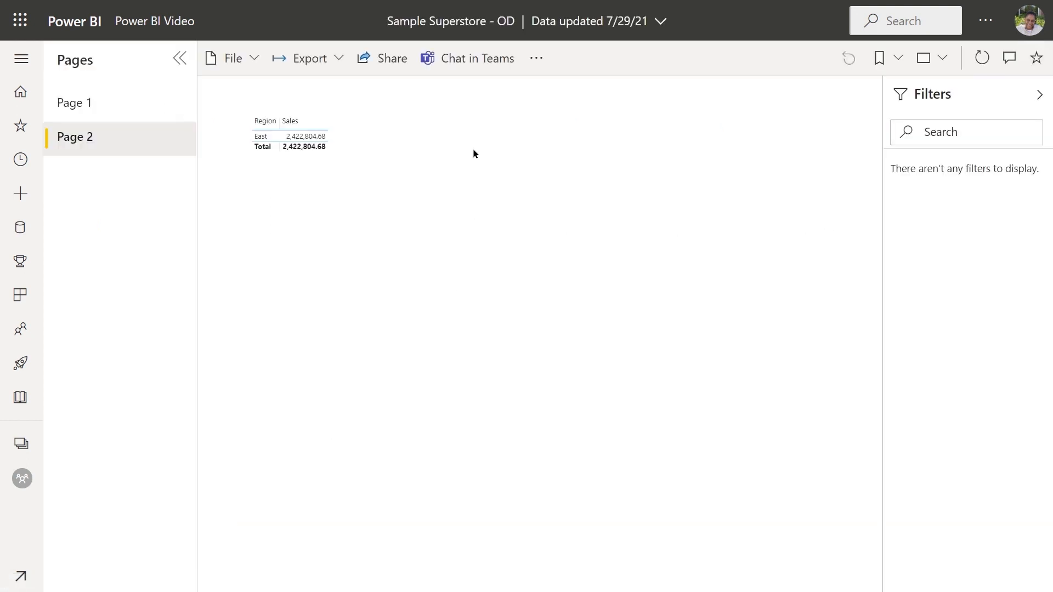
mouse_move(327, 149)
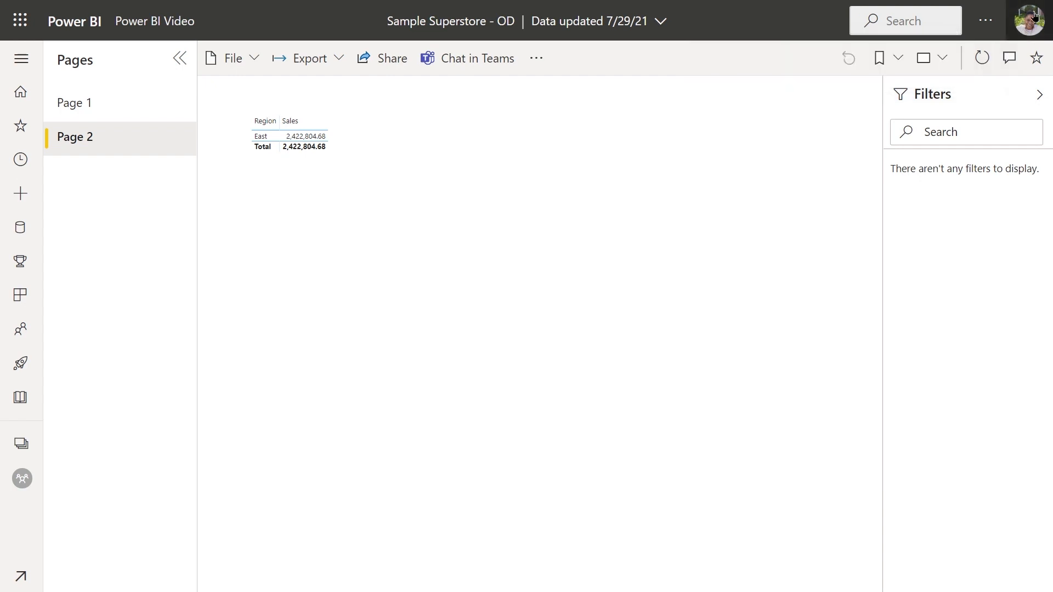
left_click(981, 61)
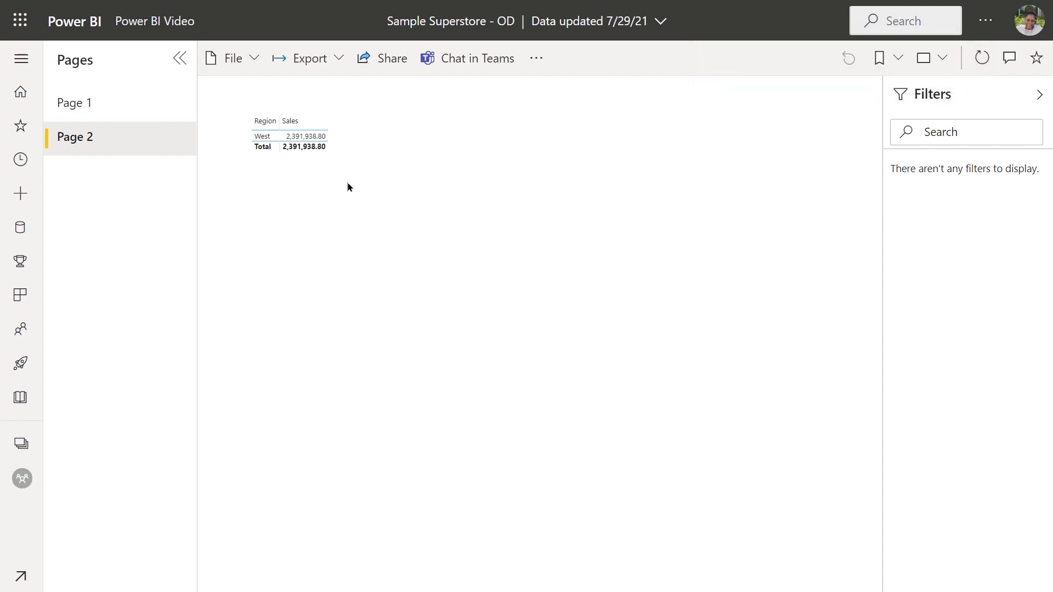
mouse_move(329, 172)
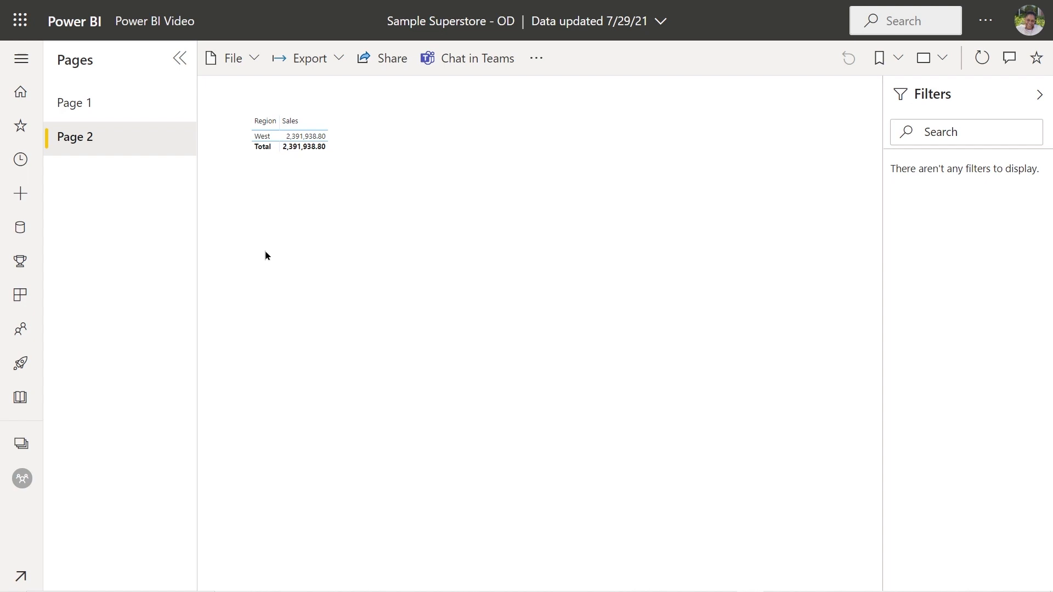
Step: In the settings of the Sample Superstore - OD dataset in the Power BI Video workspace, turn on scheduled refresh
left_click(175, 31)
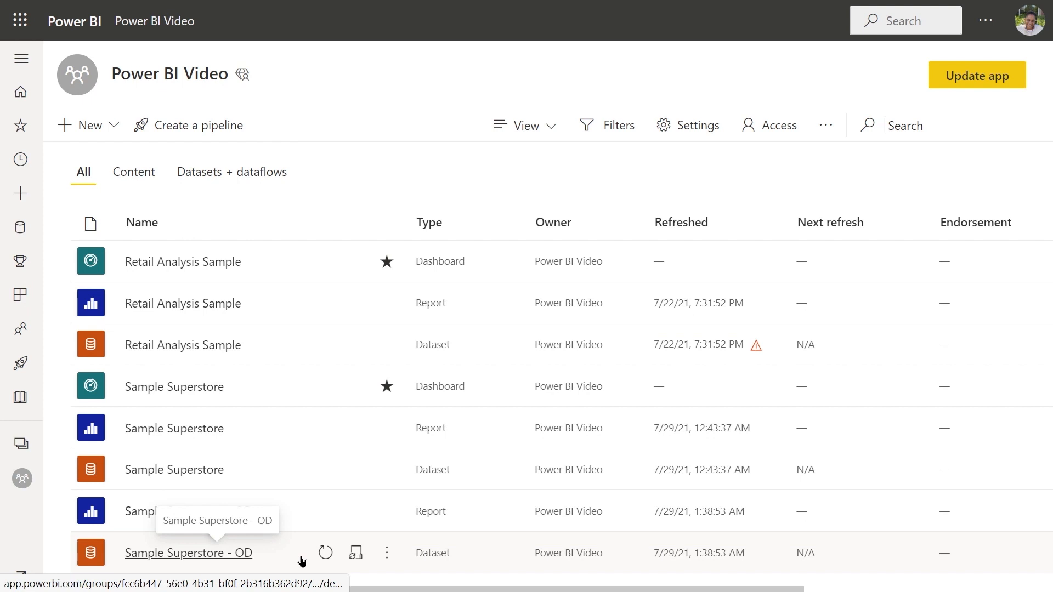
left_click(384, 557)
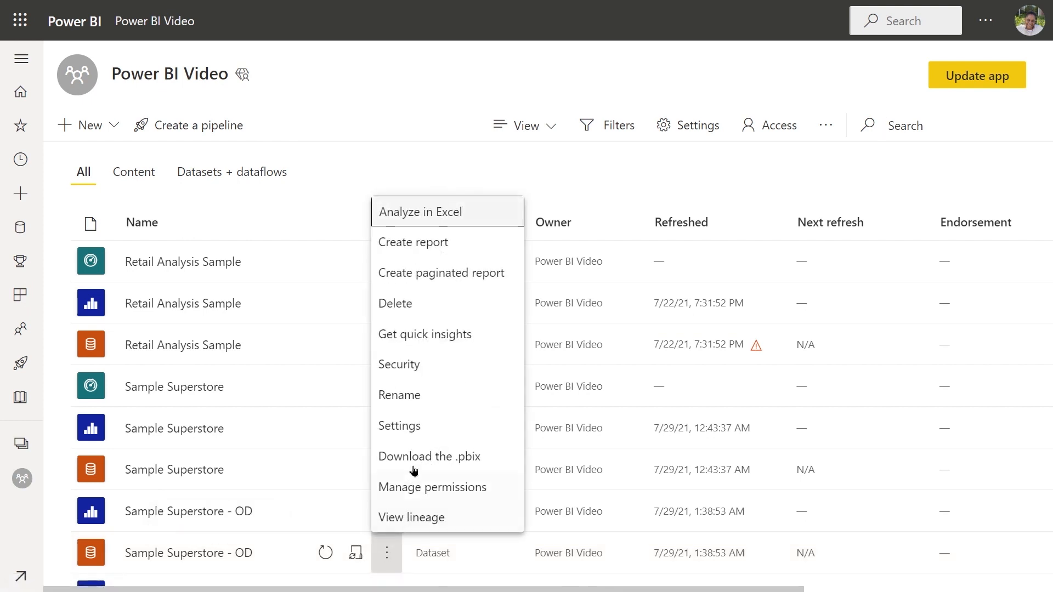
left_click(407, 432)
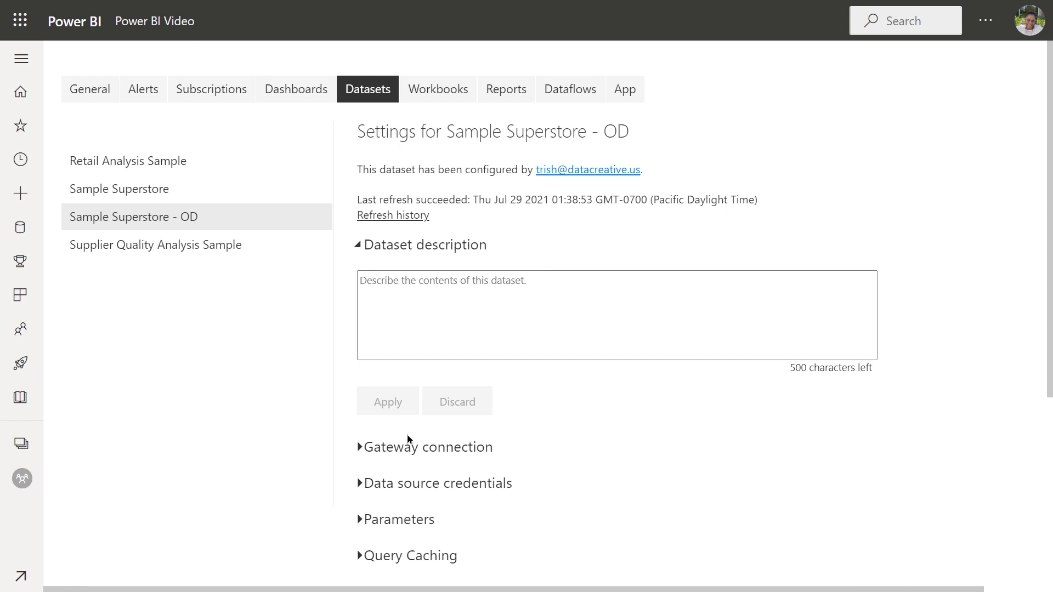
scroll(407, 433, "down", 1)
scroll(407, 428, "down", 2)
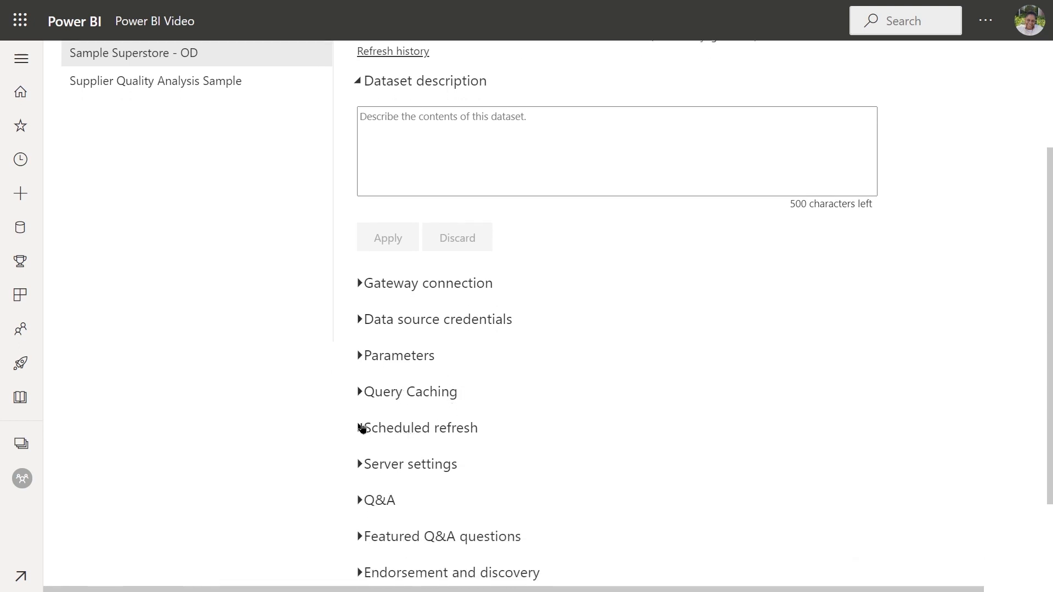
left_click(361, 428)
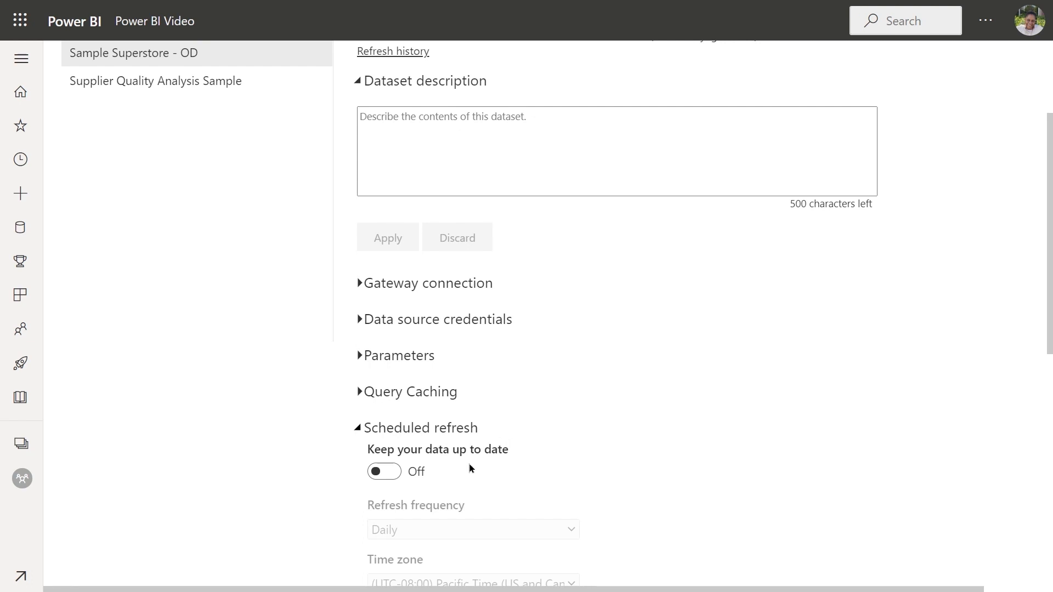
left_click(384, 473)
Step: Review the refresh frequency options, then add a blank refresh time to the schedule and remove it again
scroll(478, 444, "down", 2)
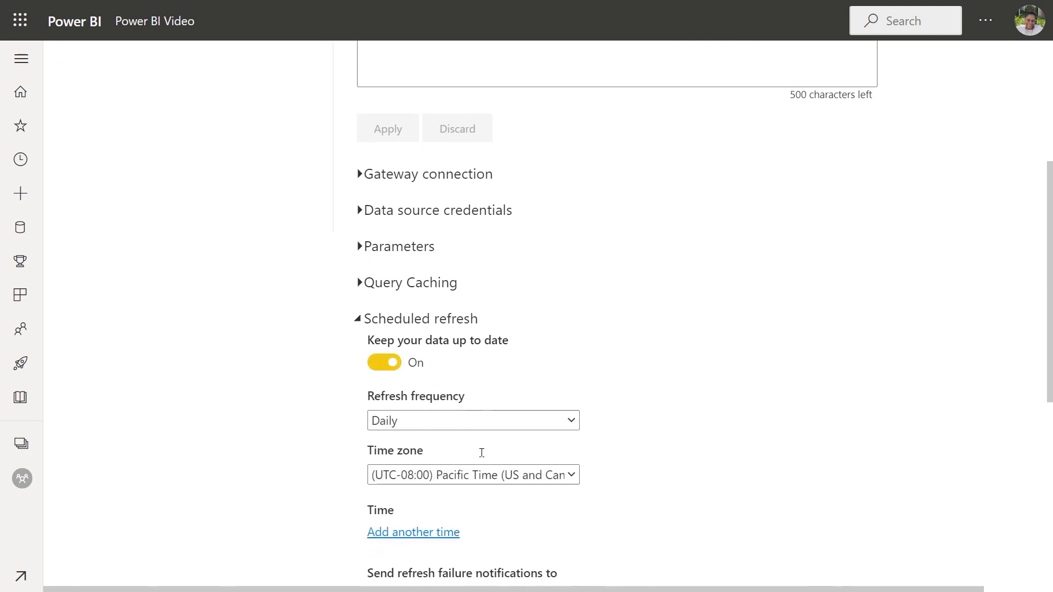
scroll(481, 453, "down", 1)
left_click(568, 399)
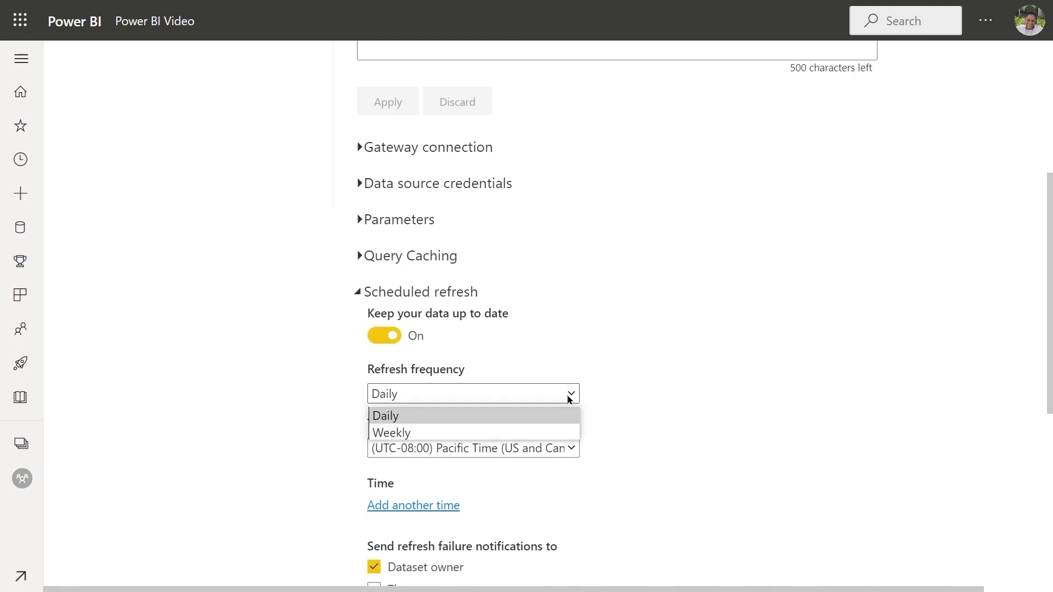
left_click(568, 398)
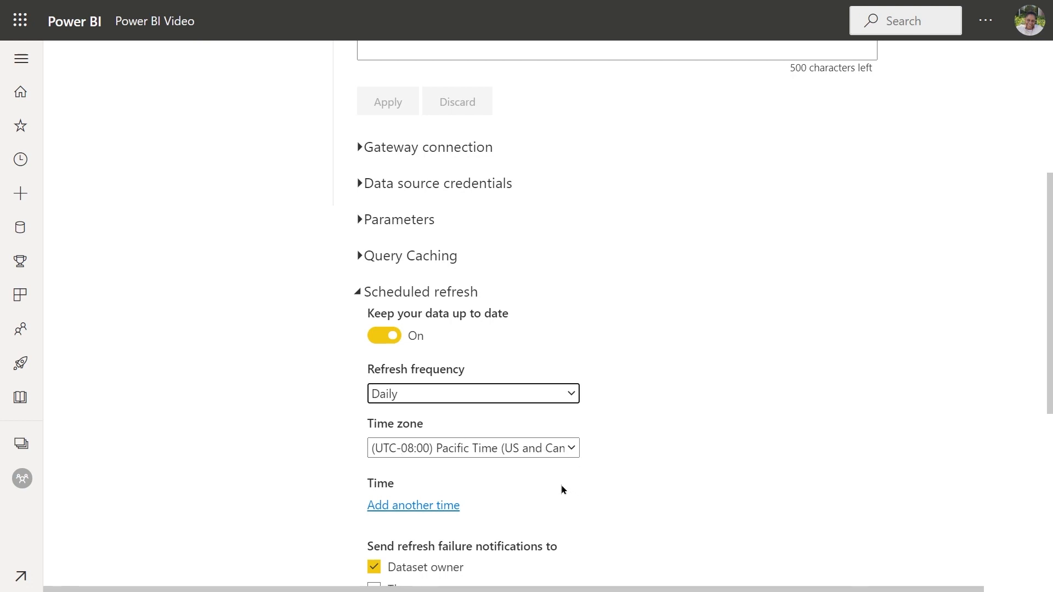
scroll(559, 479, "down", 2)
scroll(561, 483, "down", 1)
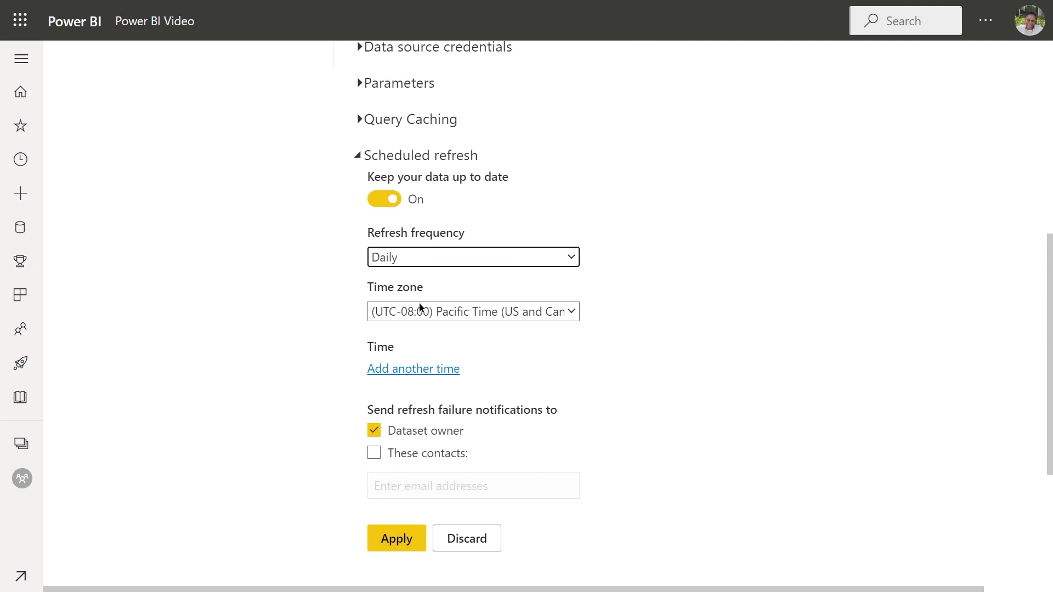
left_click(387, 371)
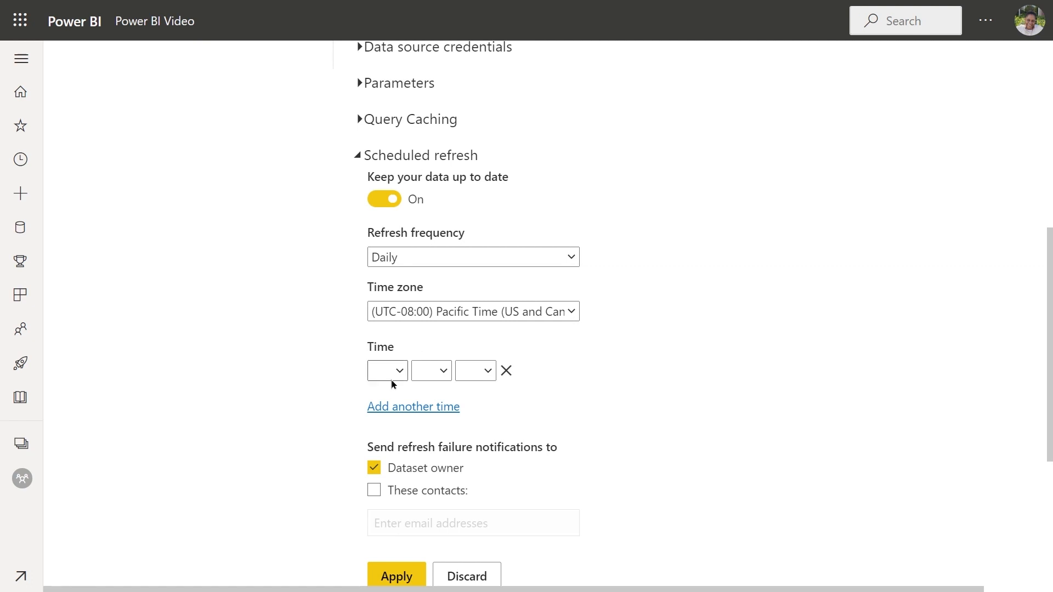
left_click(506, 371)
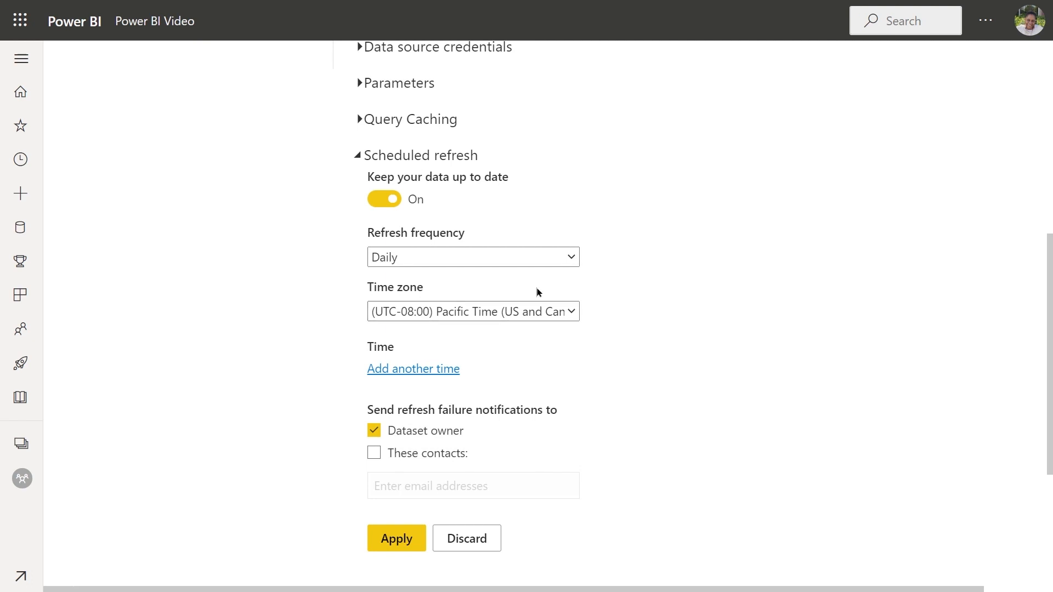
Step: Set the scheduled refresh frequency to Weekly and review the weekday, time and notification options
left_click(574, 261)
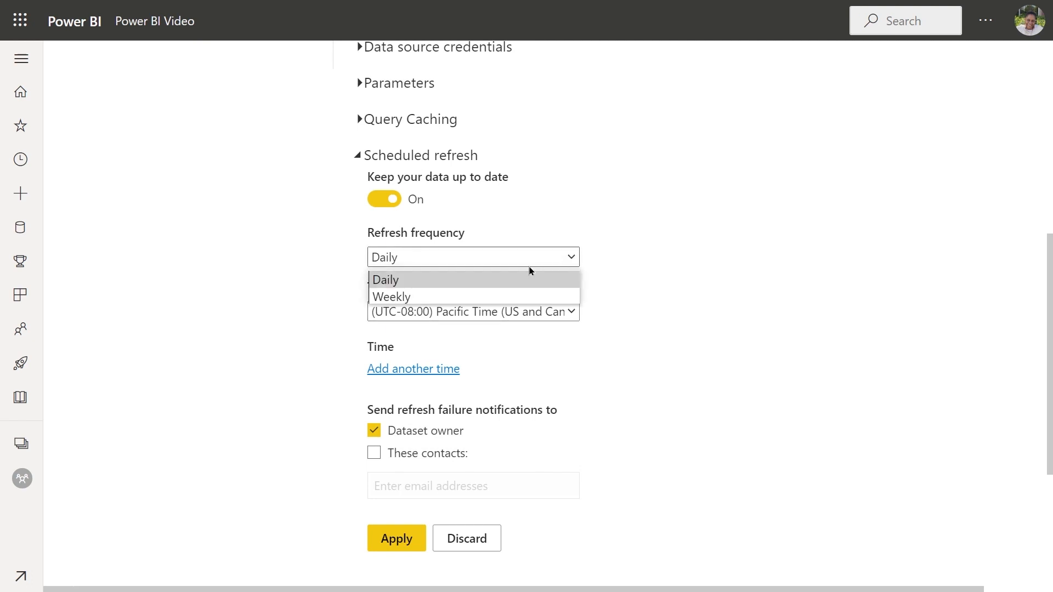
left_click(404, 296)
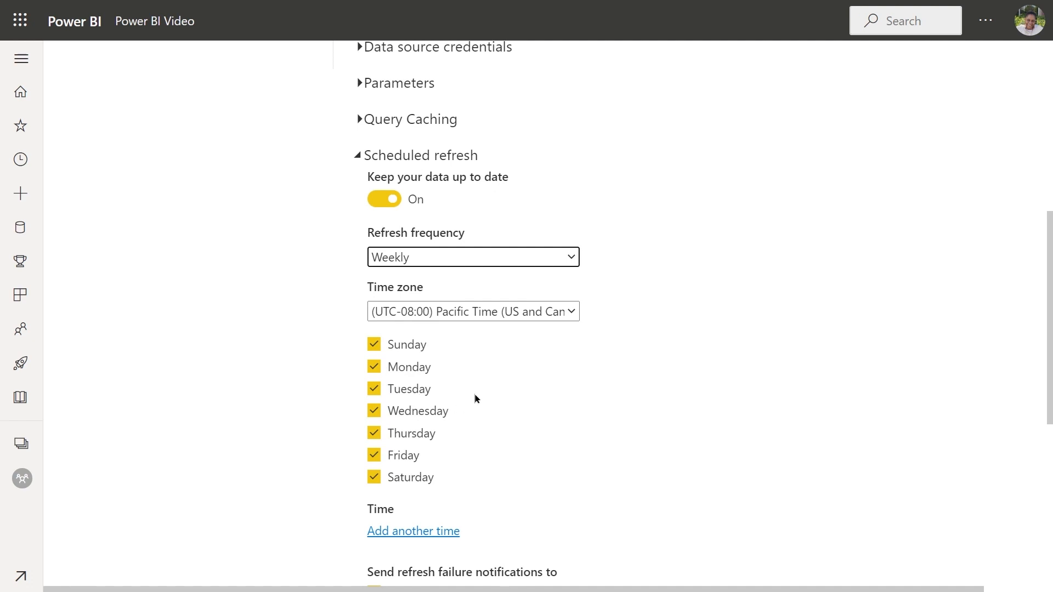
scroll(475, 367, "down", 2)
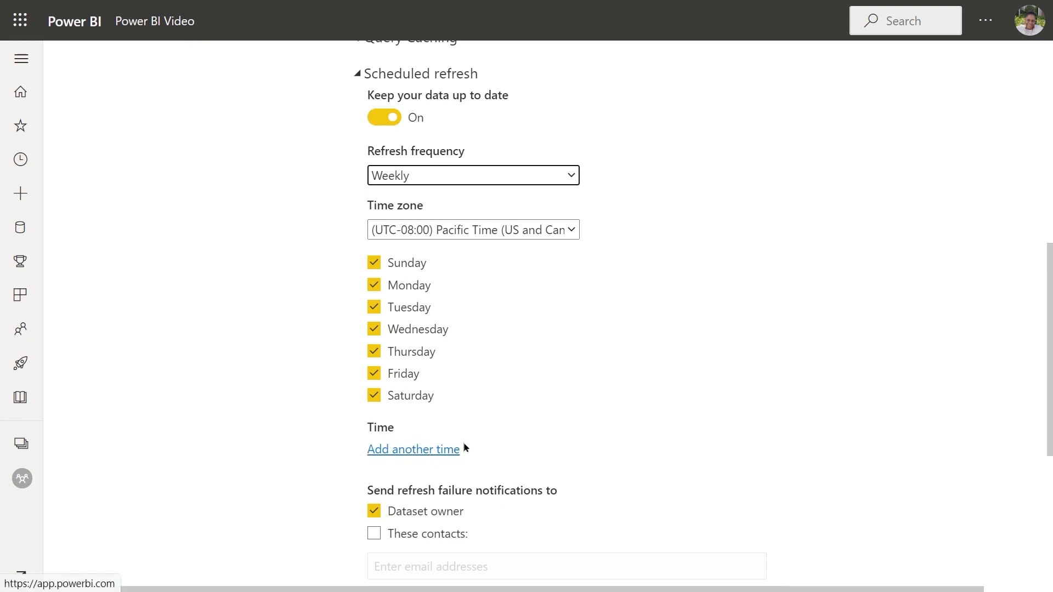
scroll(488, 431, "up", 5)
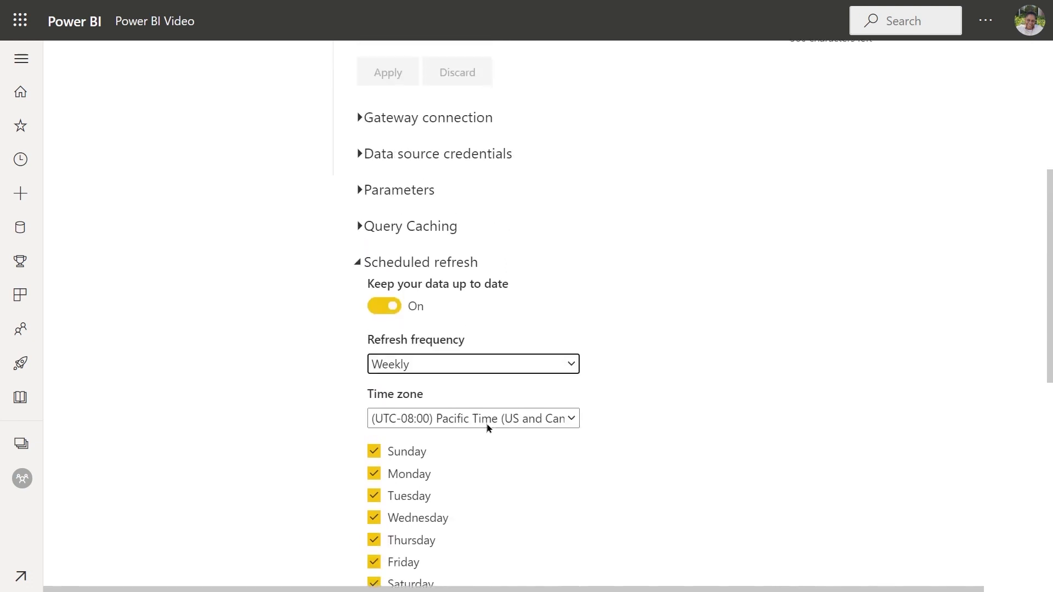
scroll(487, 424, "up", 5)
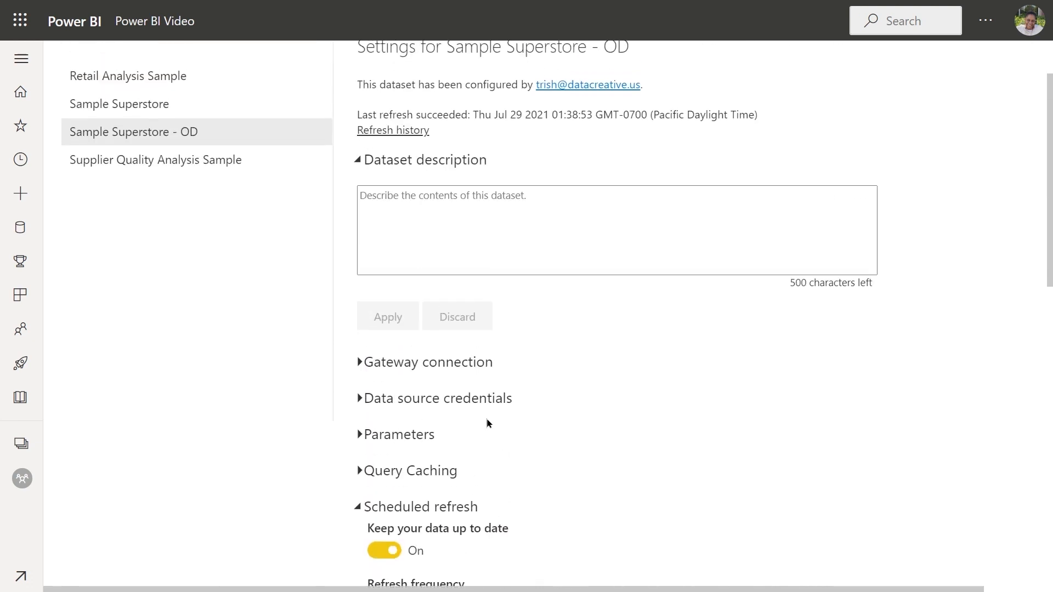
scroll(489, 422, "up", 1)
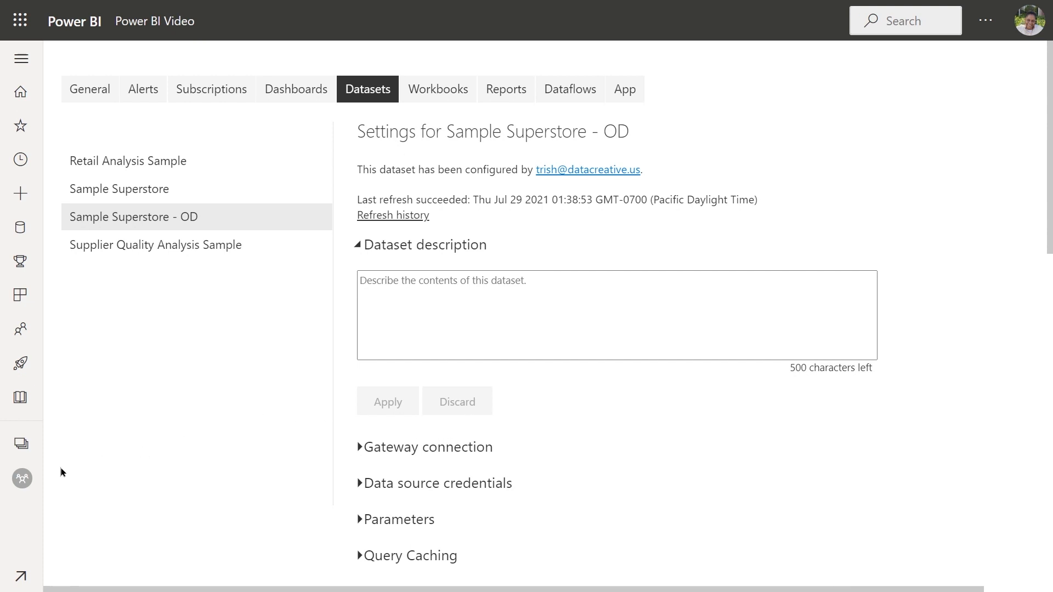
Step: Open the scheduled refresh settings of the Sample Superstore dataset from the workspace and try to turn the refresh on
left_click(23, 480)
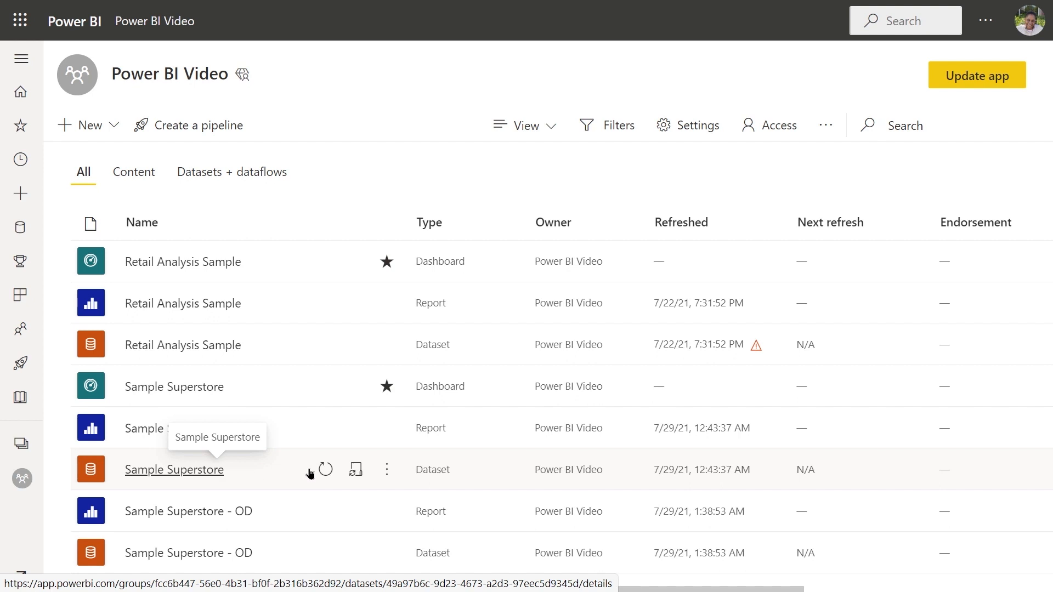
left_click(386, 470)
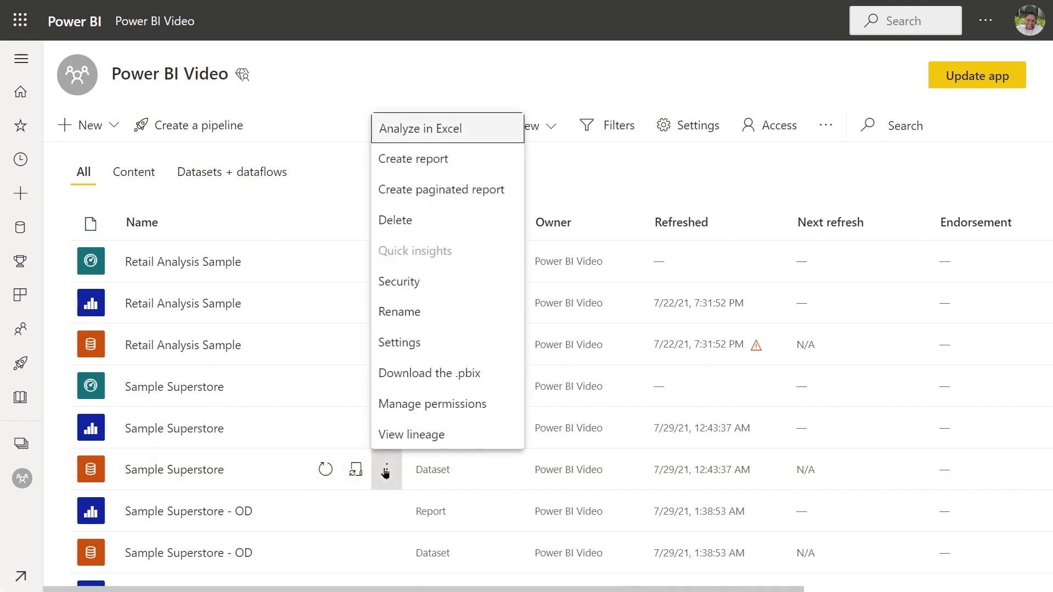
left_click(412, 343)
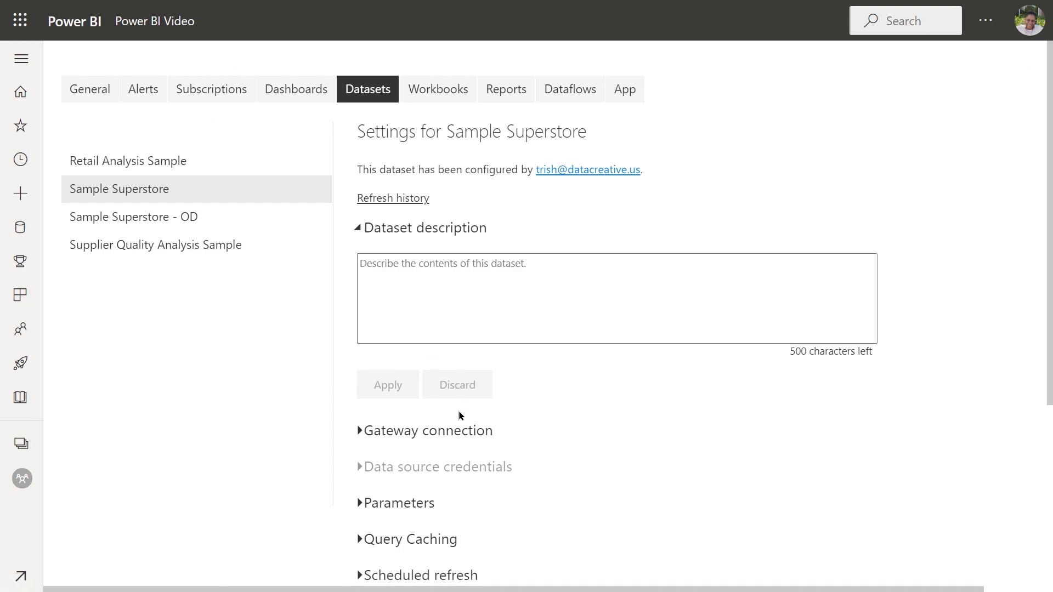
scroll(460, 428, "down", 3)
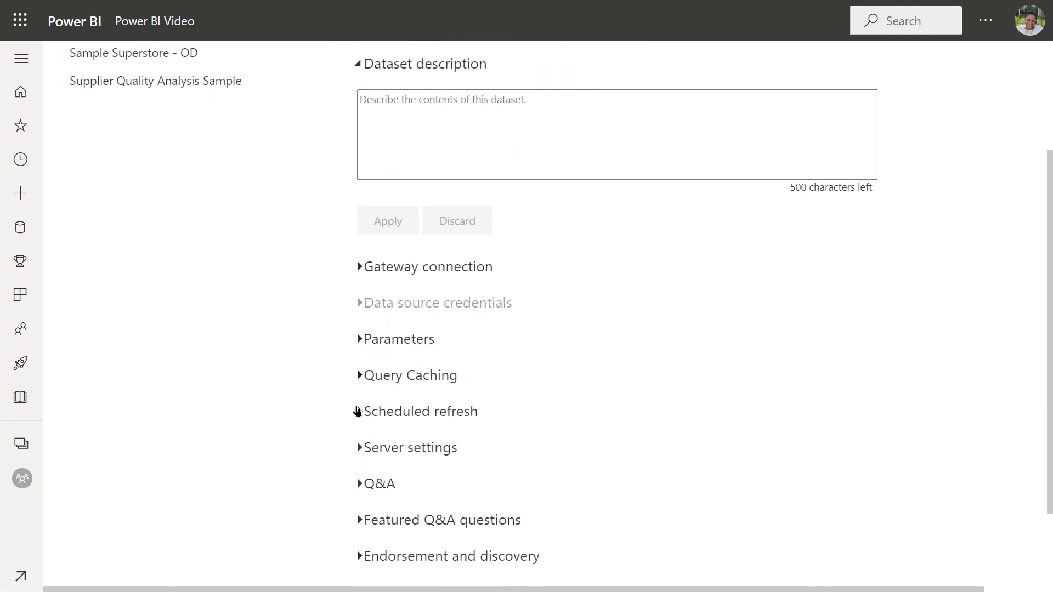
left_click(359, 411)
double_click(386, 454)
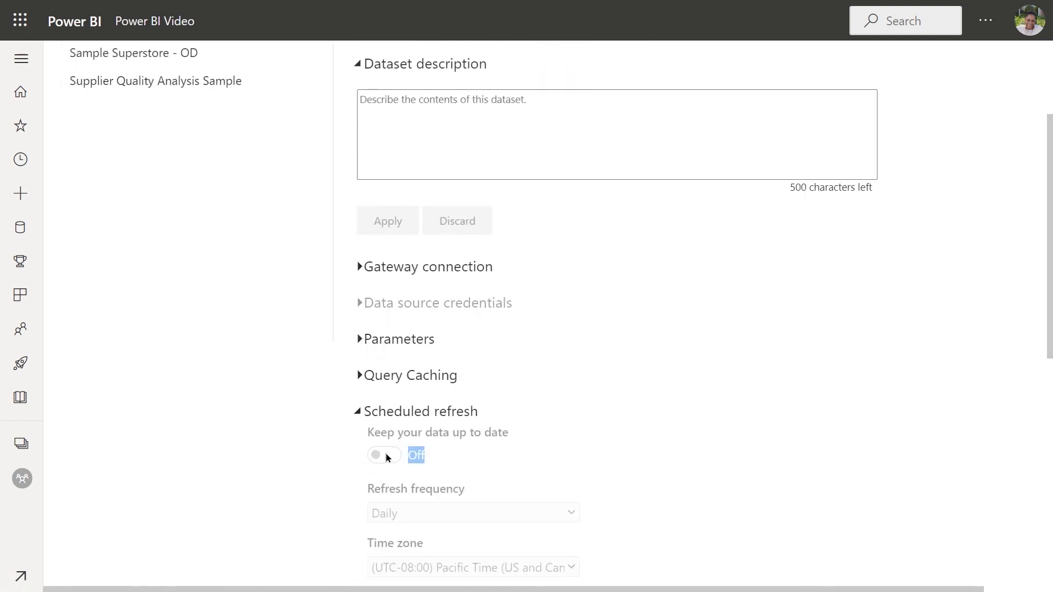